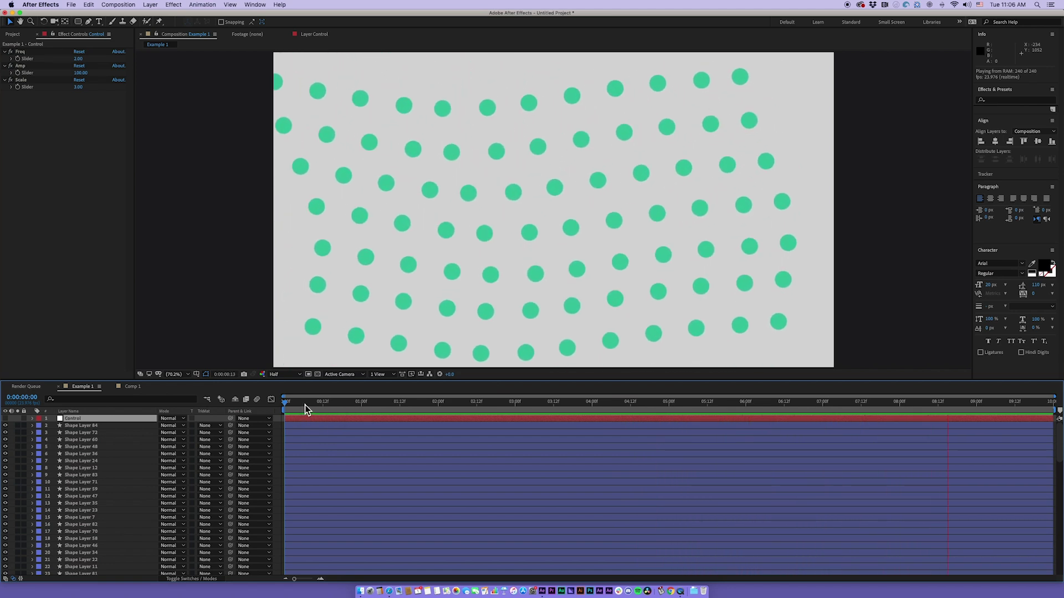
- Set the Control layer's Scale slider to 0 and preview the flat dot grid
{"action": "left_click", "coordinate": [83, 426]}
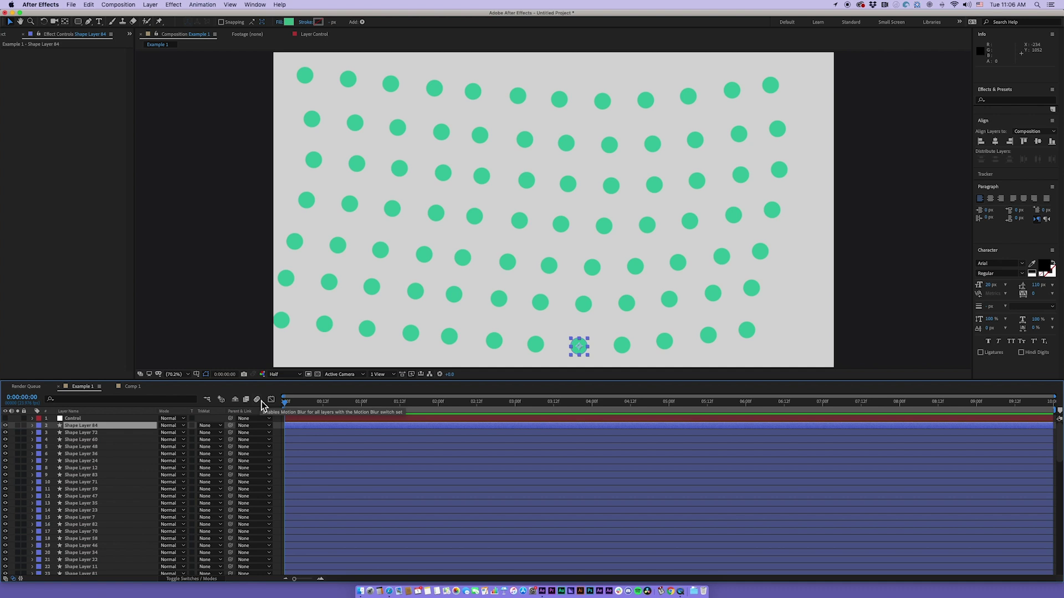
{"action": "left_click", "coordinate": [77, 418]}
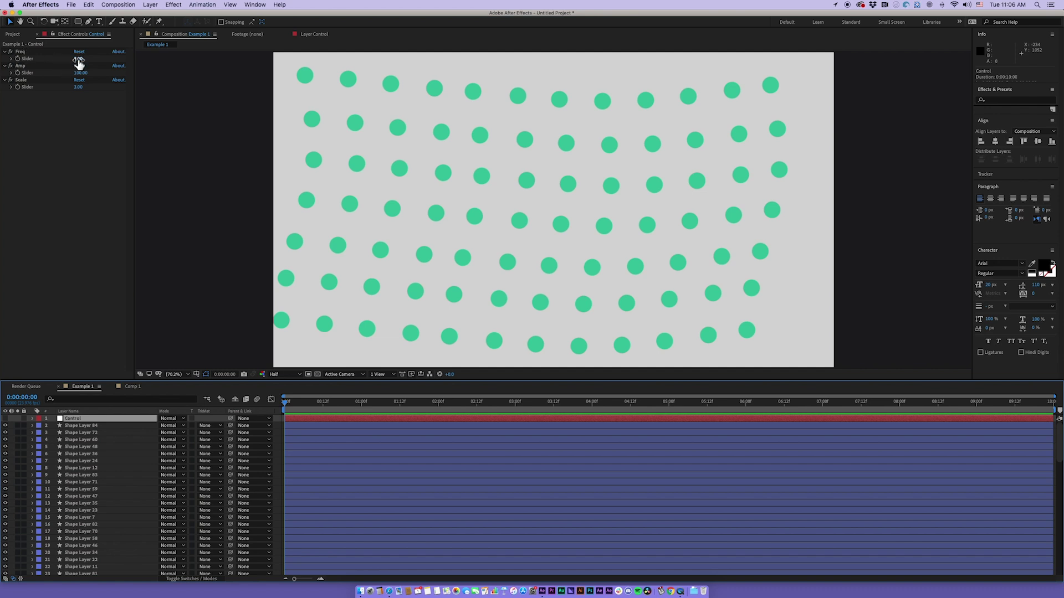
{"action": "left_click", "coordinate": [89, 102]}
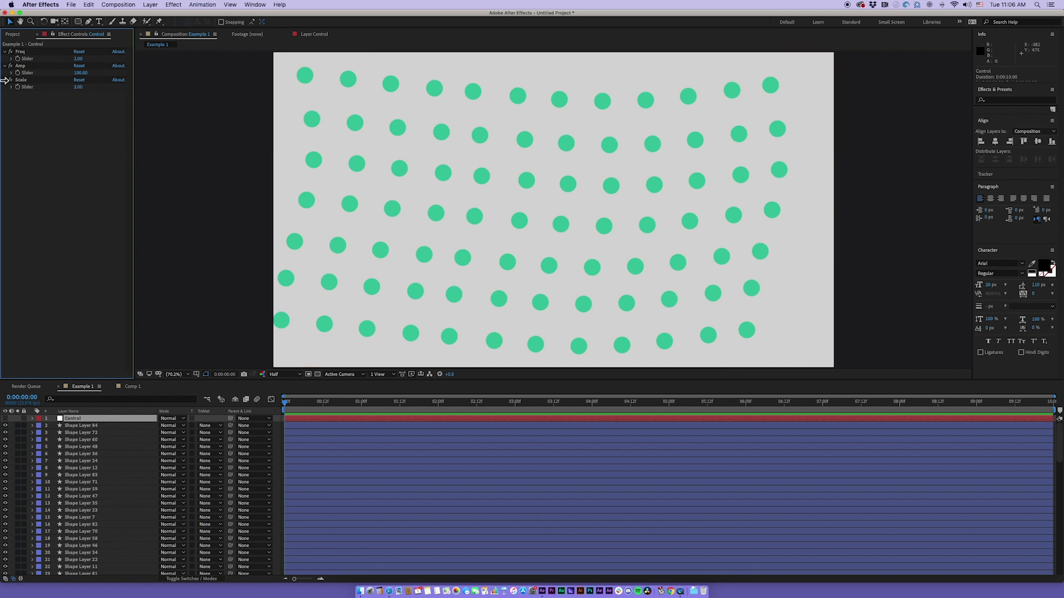
{"action": "left_click", "coordinate": [77, 87]}
{"action": "key", "text": "Return"}
{"action": "key", "text": "space"}
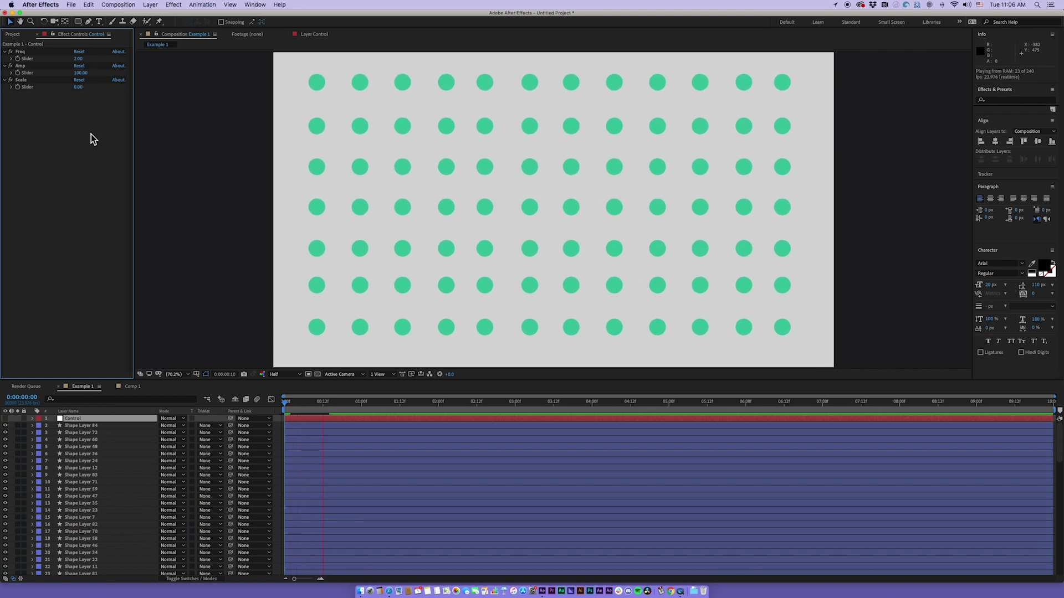
- Try Scale 10 to scatter the dots, settle on 2.00, then switch to Comp 1
{"action": "left_click", "coordinate": [79, 87]}
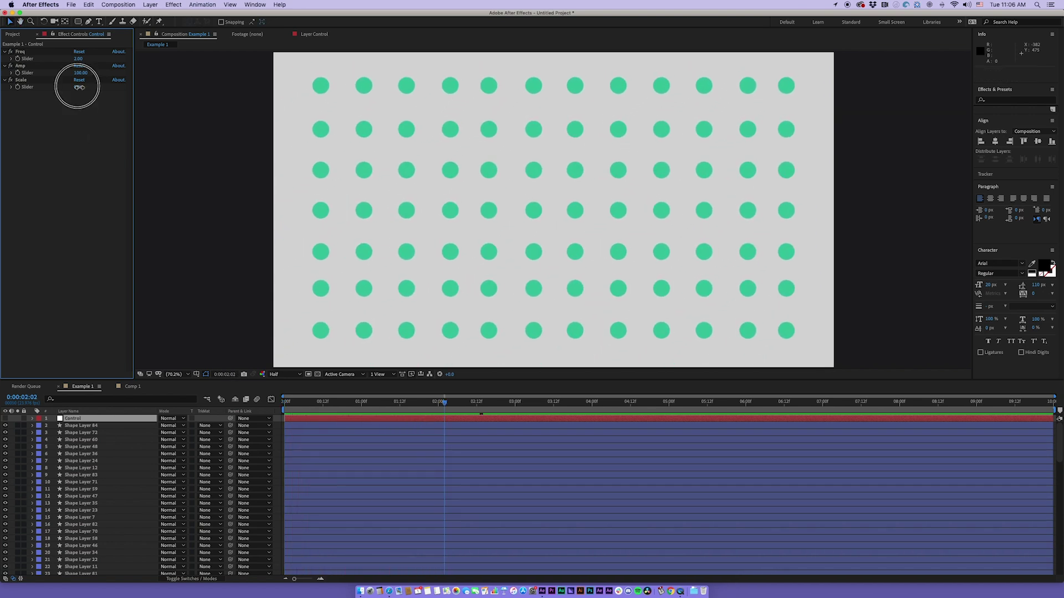
{"action": "type", "text": "10"}
{"action": "left_click", "coordinate": [116, 90]}
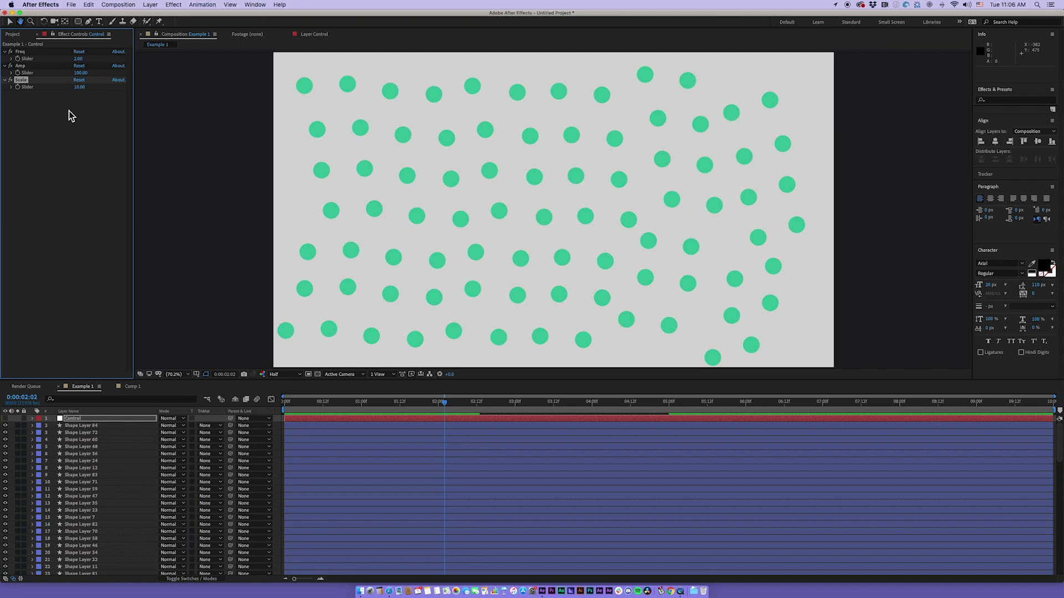
{"action": "key", "text": "space"}
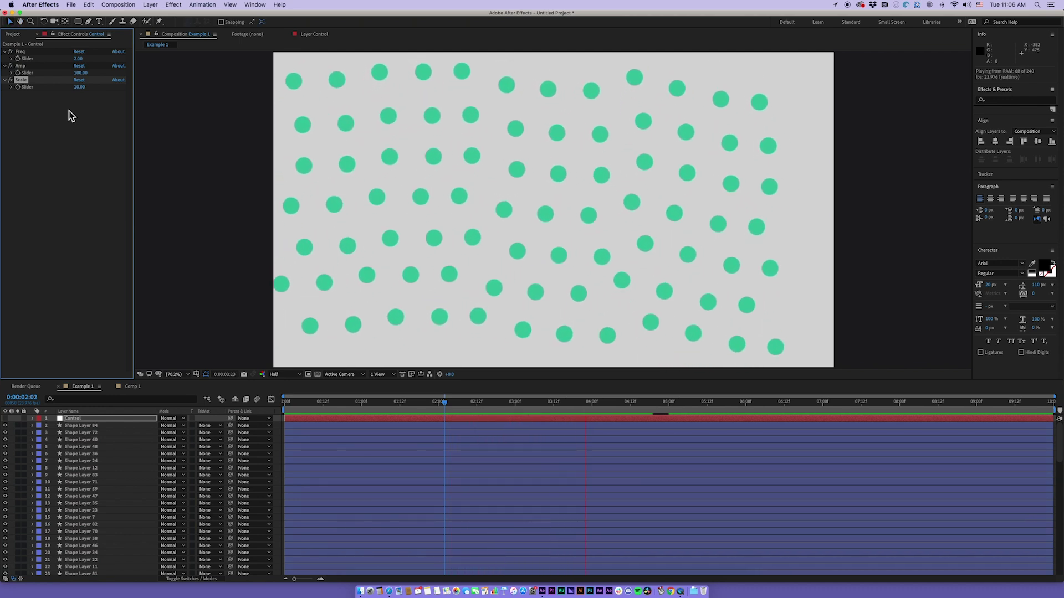
{"action": "left_click_drag", "start_coordinate": [78, 88], "coordinate": [80, 91]}
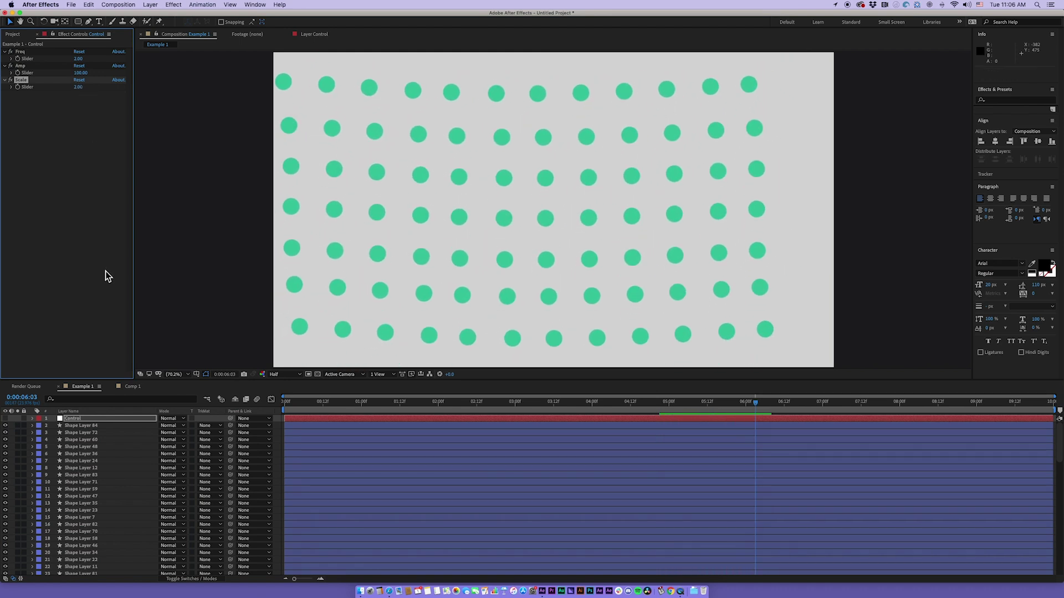
{"action": "left_click", "coordinate": [133, 386]}
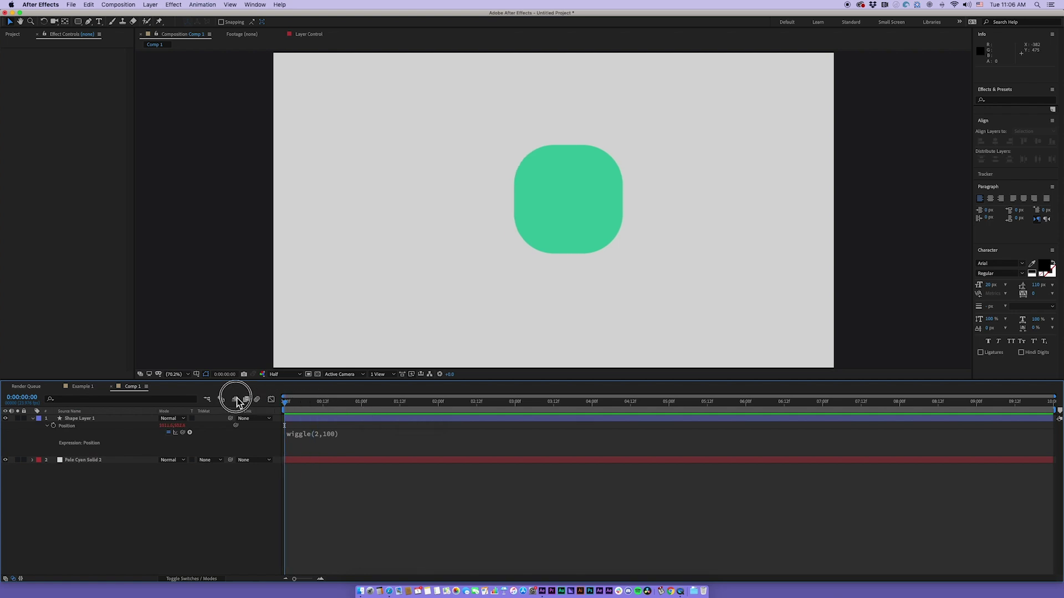
{"action": "key", "text": "space"}
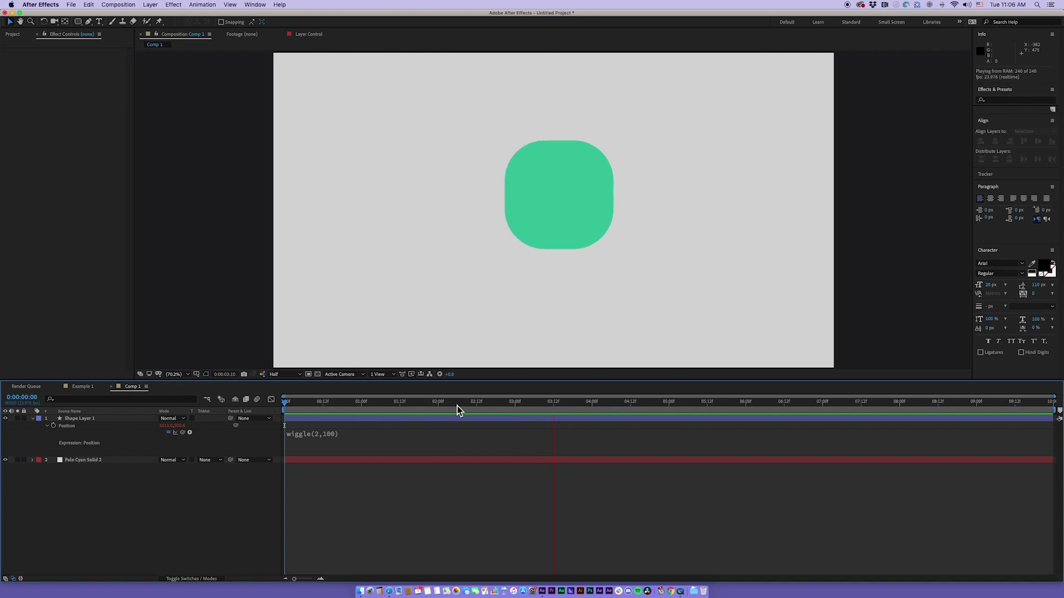
{"action": "key", "text": "space"}
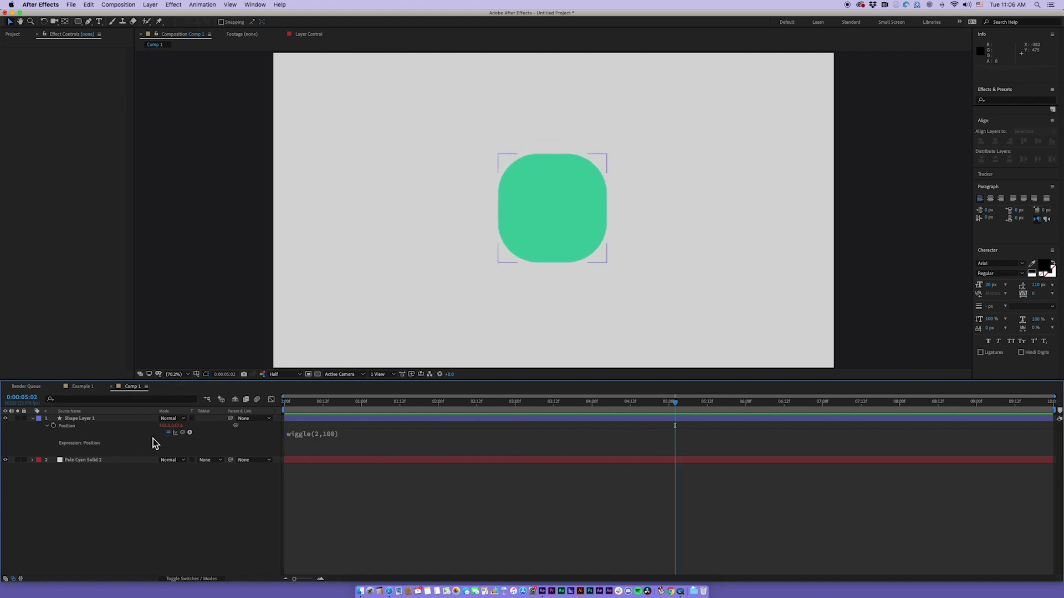
{"action": "left_click", "coordinate": [364, 442]}
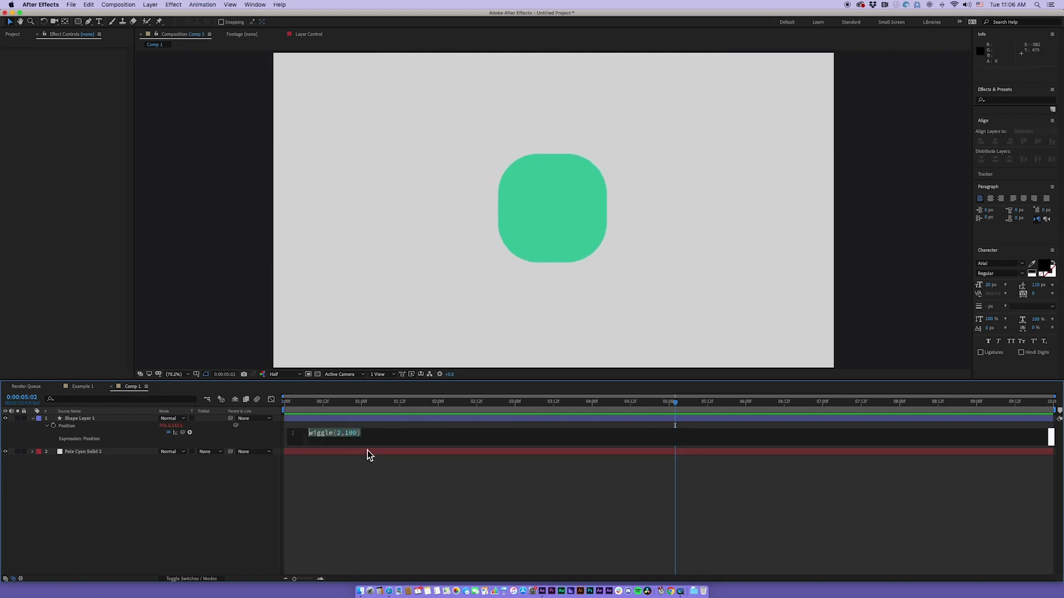
{"action": "left_click", "coordinate": [352, 438]}
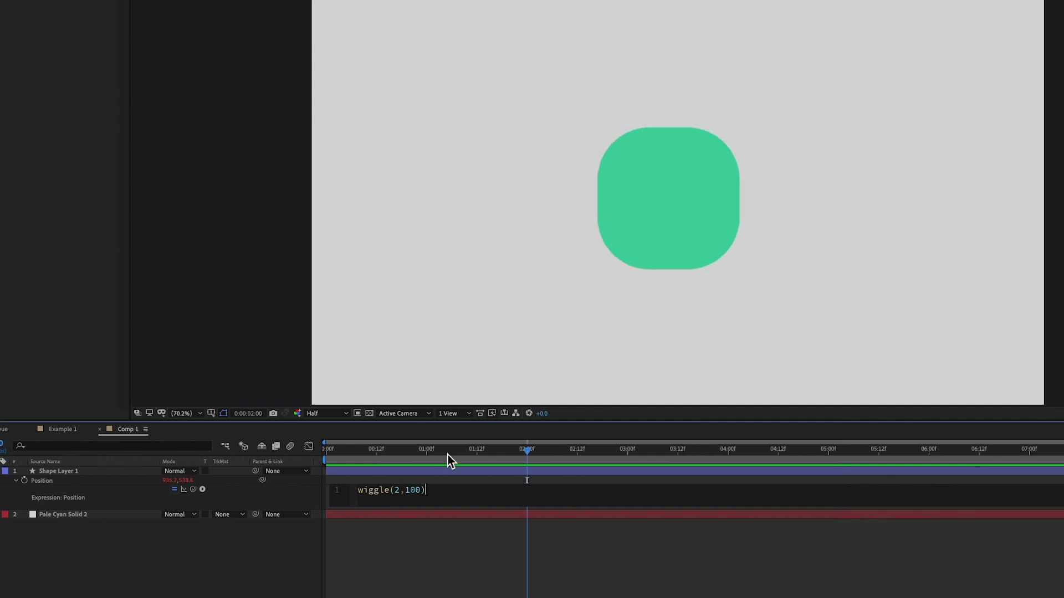
{"action": "left_click_drag", "start_coordinate": [447, 456], "coordinate": [251, 440]}
{"action": "key", "text": "space"}
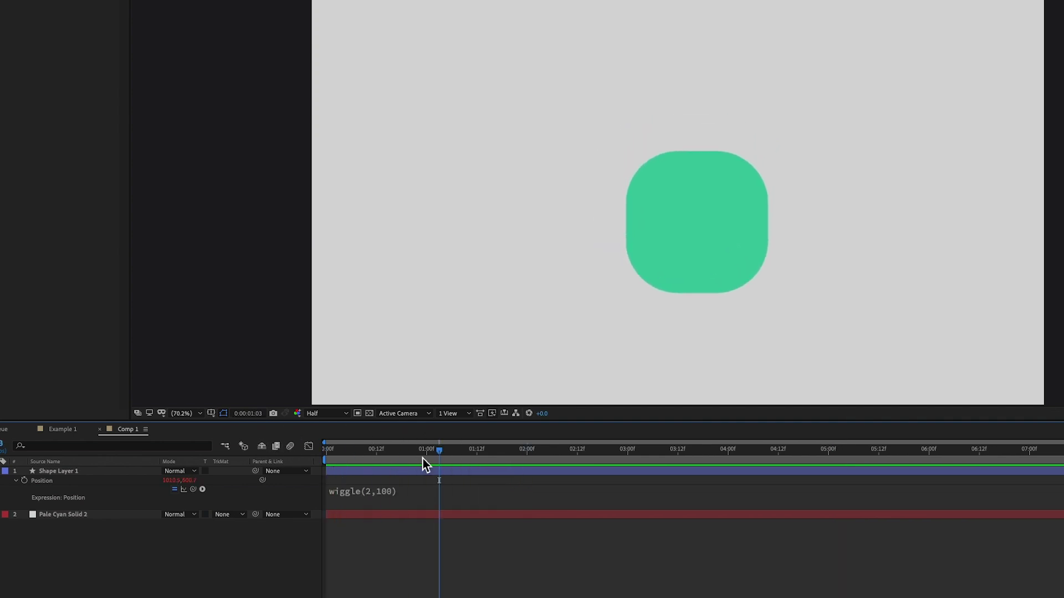
{"action": "key", "text": "space"}
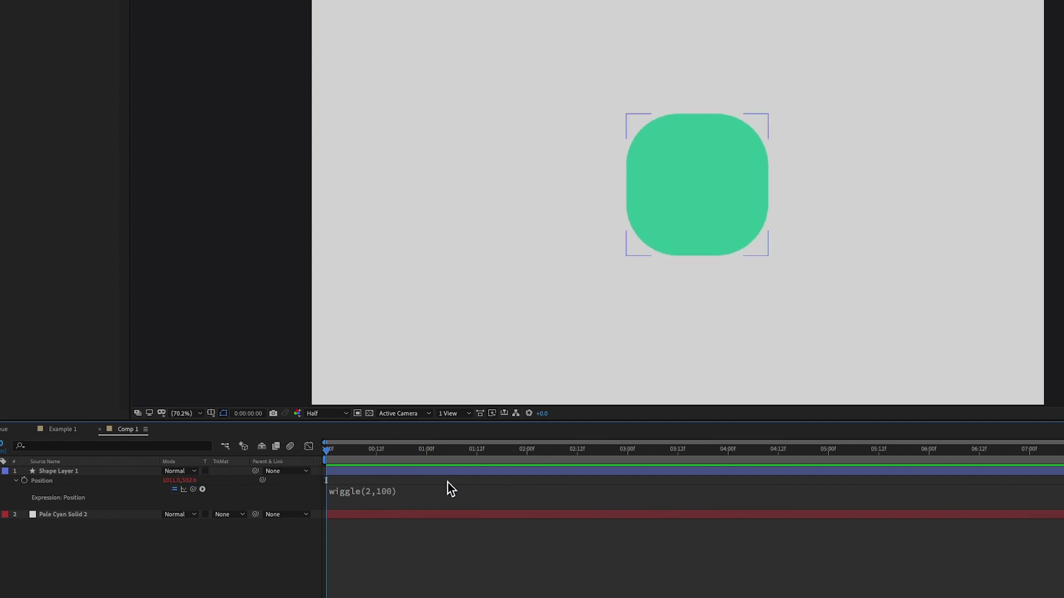
{"action": "left_click", "coordinate": [440, 454]}
- Duplicate the square, spread both copies apart, preview them, then delete the duplicate
{"action": "left_click", "coordinate": [440, 471]}
{"action": "key", "text": "ctrl+d"}
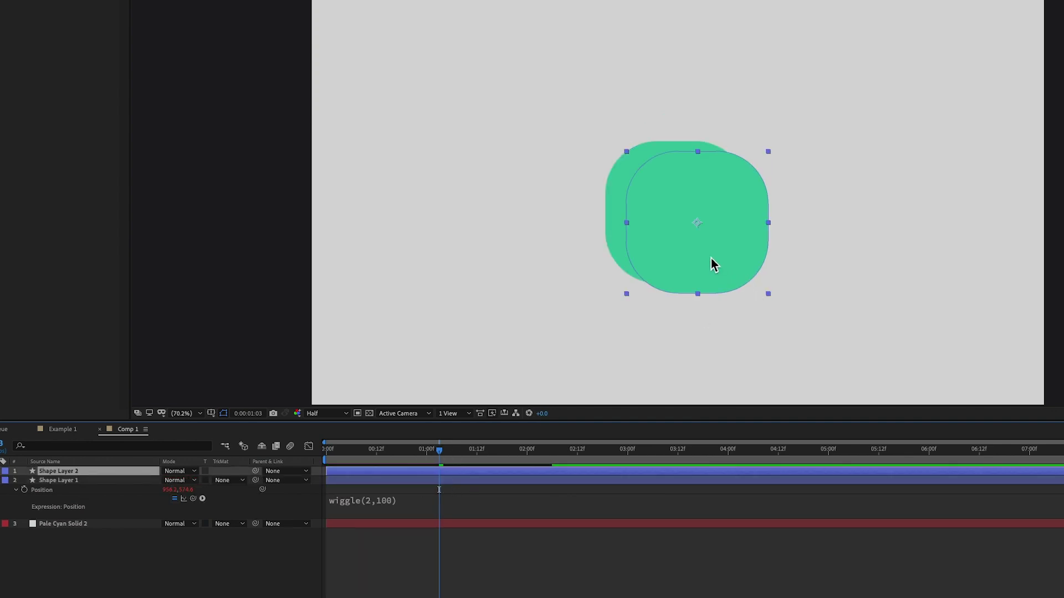
{"action": "left_click_drag", "start_coordinate": [743, 256], "coordinate": [865, 257]}
{"action": "left_click", "coordinate": [651, 248]}
{"action": "left_click_drag", "start_coordinate": [651, 247], "coordinate": [560, 244]}
{"action": "key", "text": "space"}
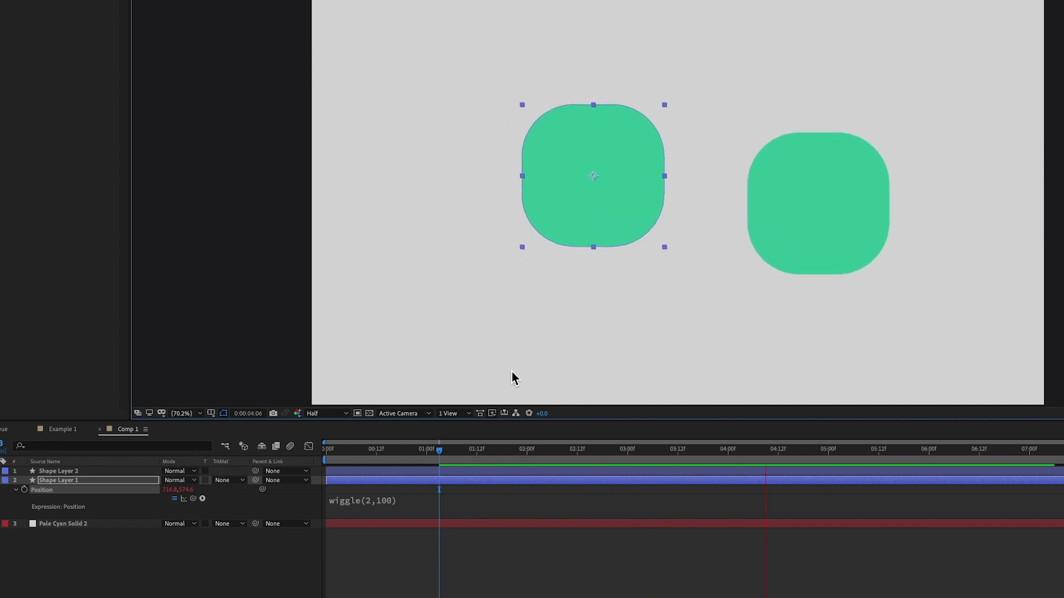
{"action": "left_click", "coordinate": [418, 472]}
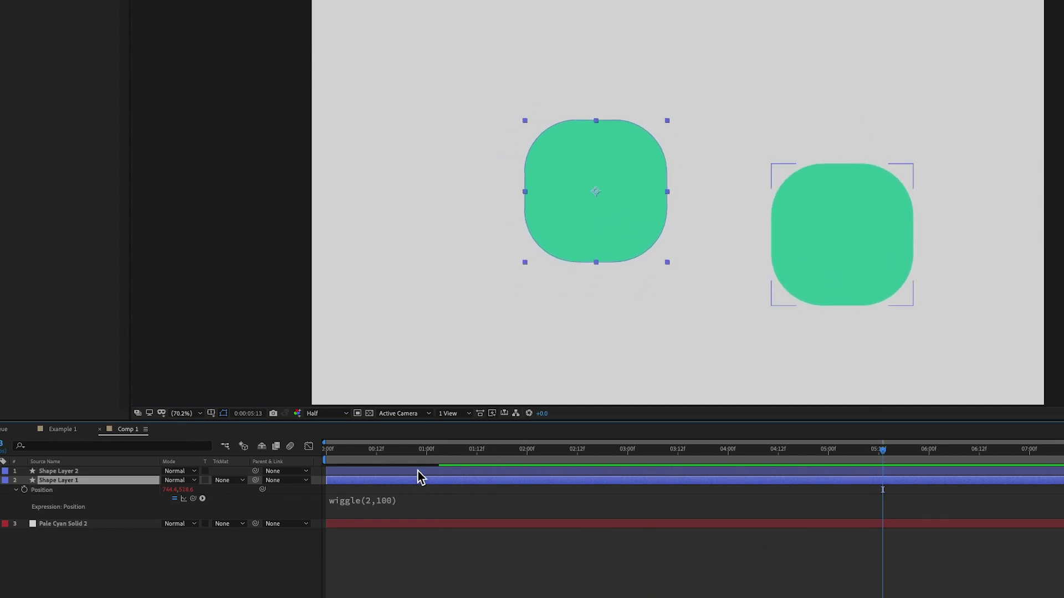
{"action": "key", "text": "Delete"}
- Add a seedRandom(0) line above wiggle(2,100) in the square's Position expression
{"action": "left_click", "coordinate": [427, 492]}
{"action": "key", "text": "Right"}
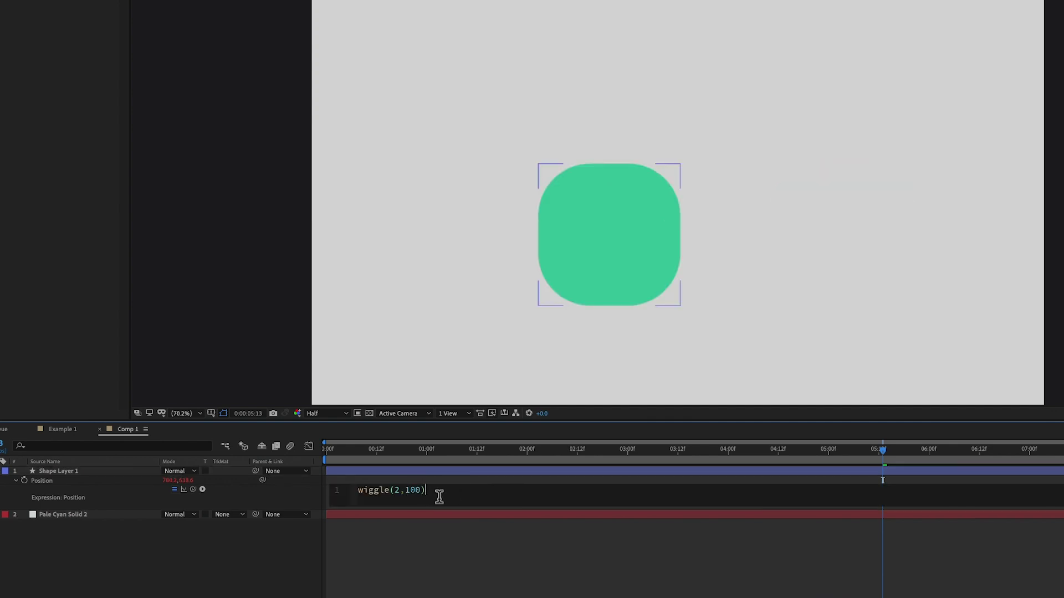
{"action": "key", "text": "Return"}
{"action": "key", "text": "Up"}
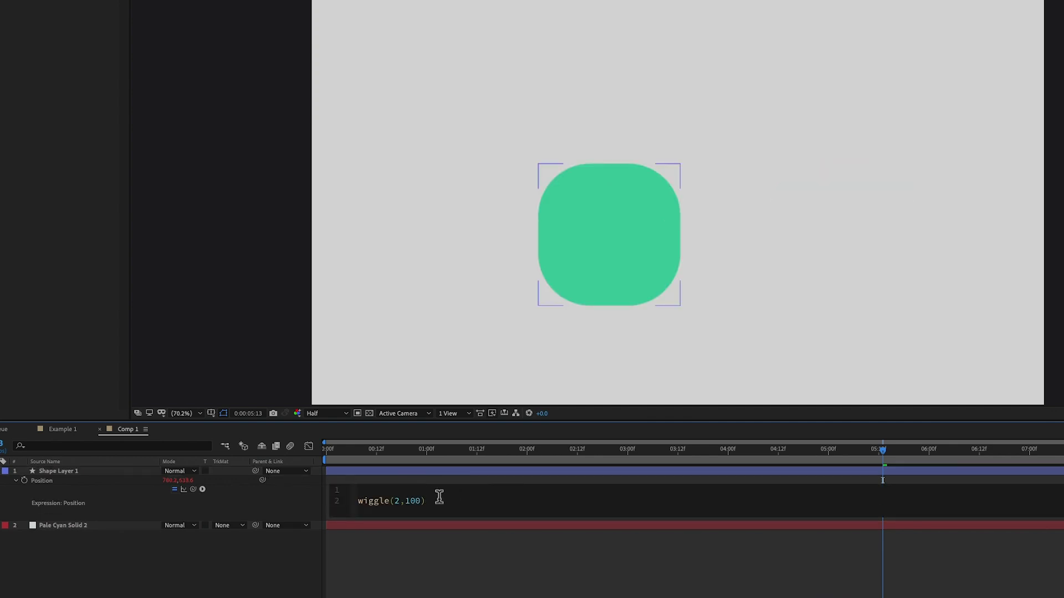
{"action": "type", "text": "see"}
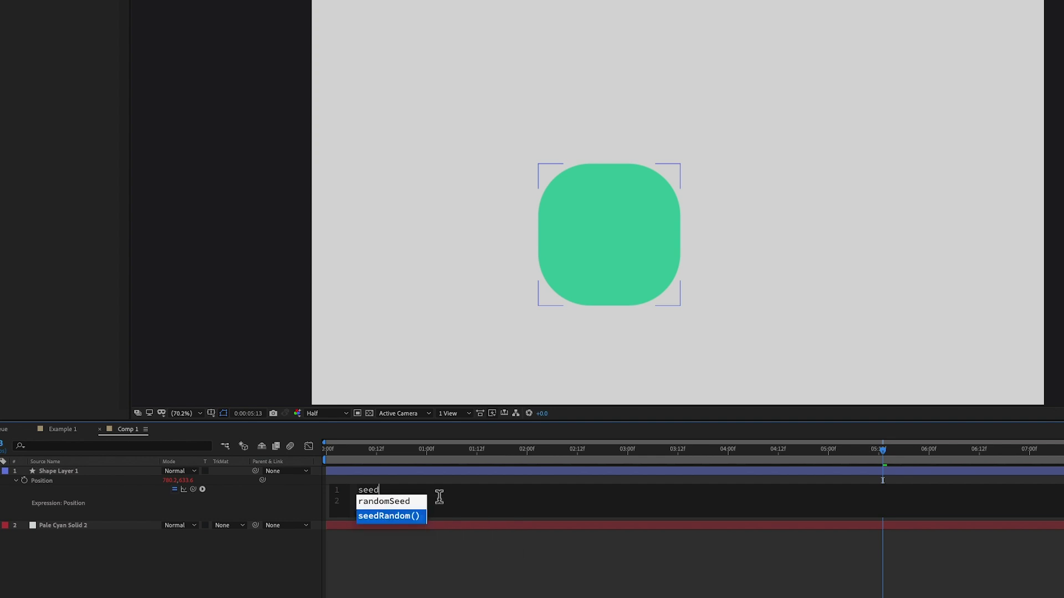
{"action": "type", "text": "d"}
{"action": "key", "text": "Return"}
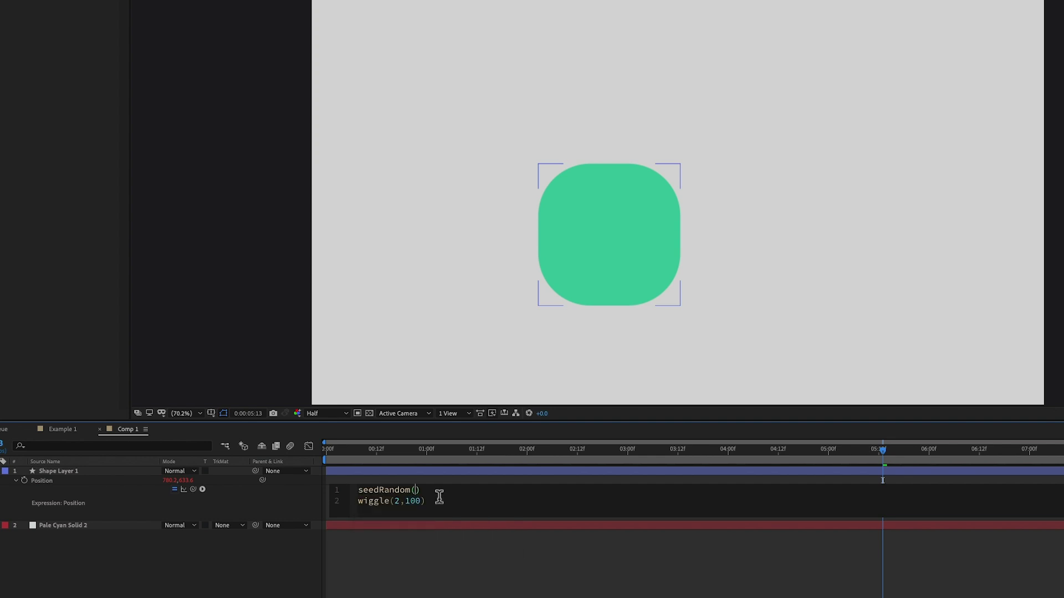
{"action": "type", "text": "0"}
{"action": "left_click", "coordinate": [447, 567]}
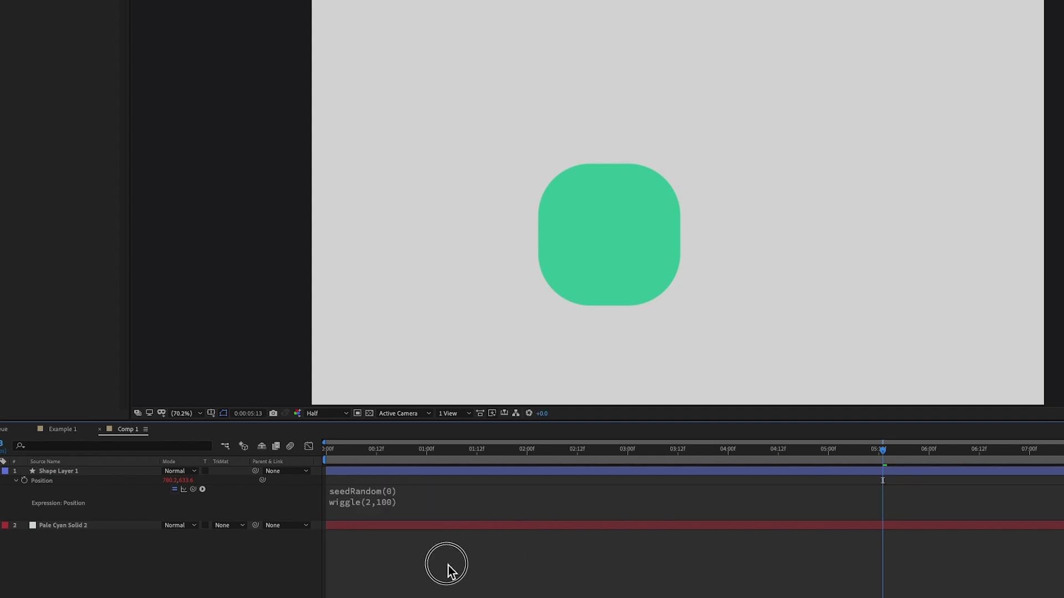
- Preview the seeded wiggle, then duplicate the square and move the copy to the right
{"action": "key", "text": "Home"}
{"action": "key", "text": "space"}
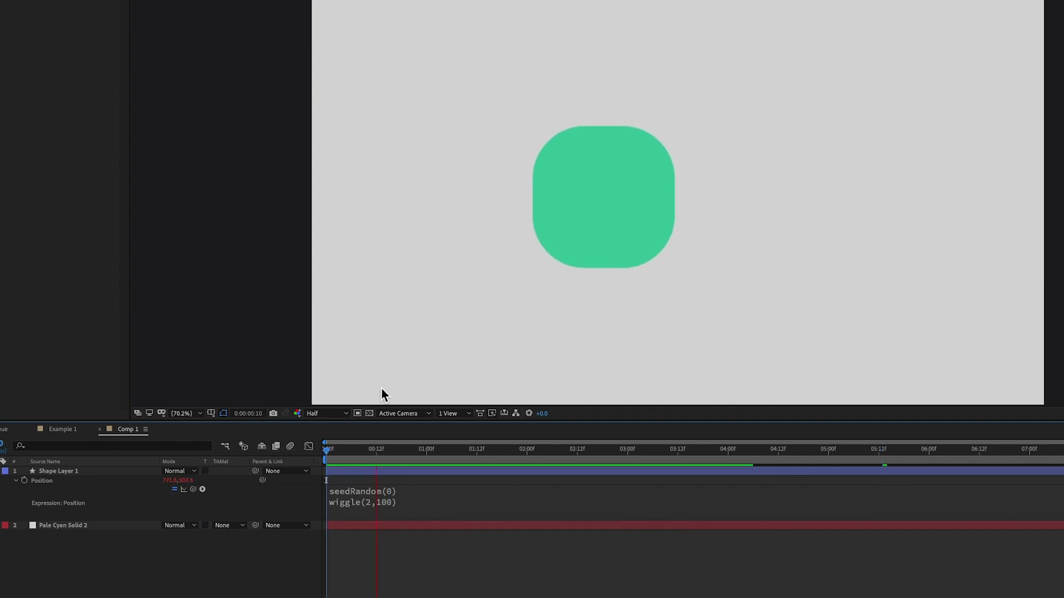
{"action": "left_click", "coordinate": [470, 471]}
{"action": "key", "text": "ctrl+d"}
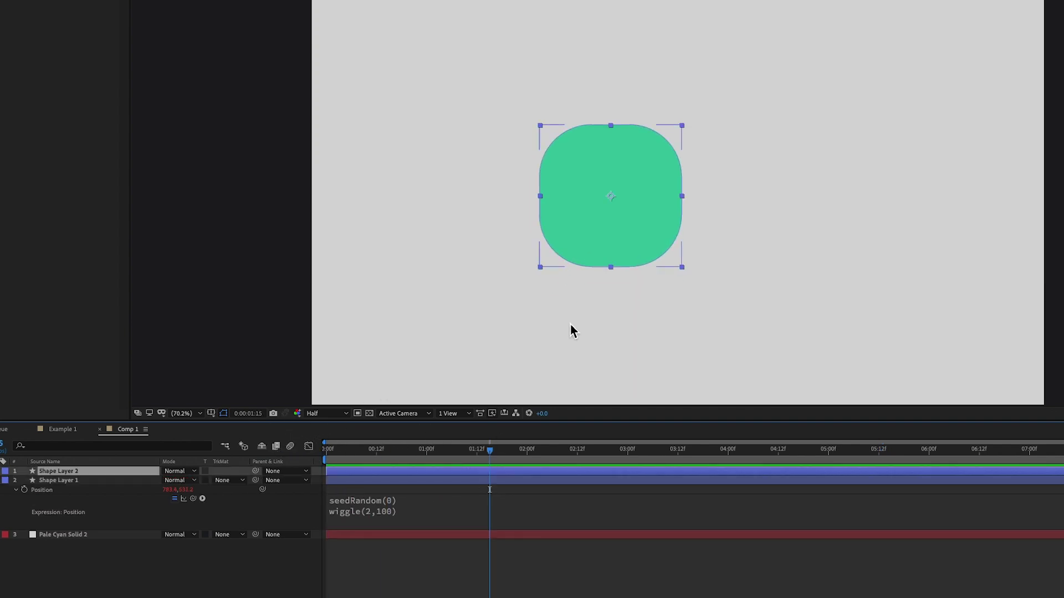
{"action": "left_click", "coordinate": [618, 242]}
{"action": "left_click_drag", "start_coordinate": [618, 243], "coordinate": [783, 240]}
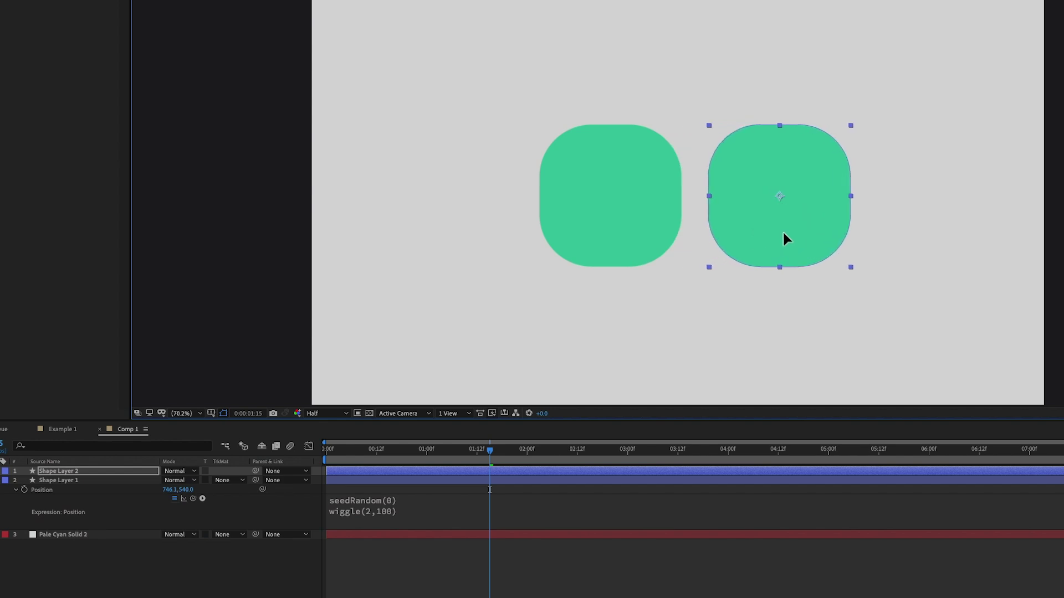
- Reveal the copy's seedRandom(0) wiggle(2,100) Position expression and preview both squares
{"action": "left_click", "coordinate": [399, 472]}
{"action": "key", "text": "p"}
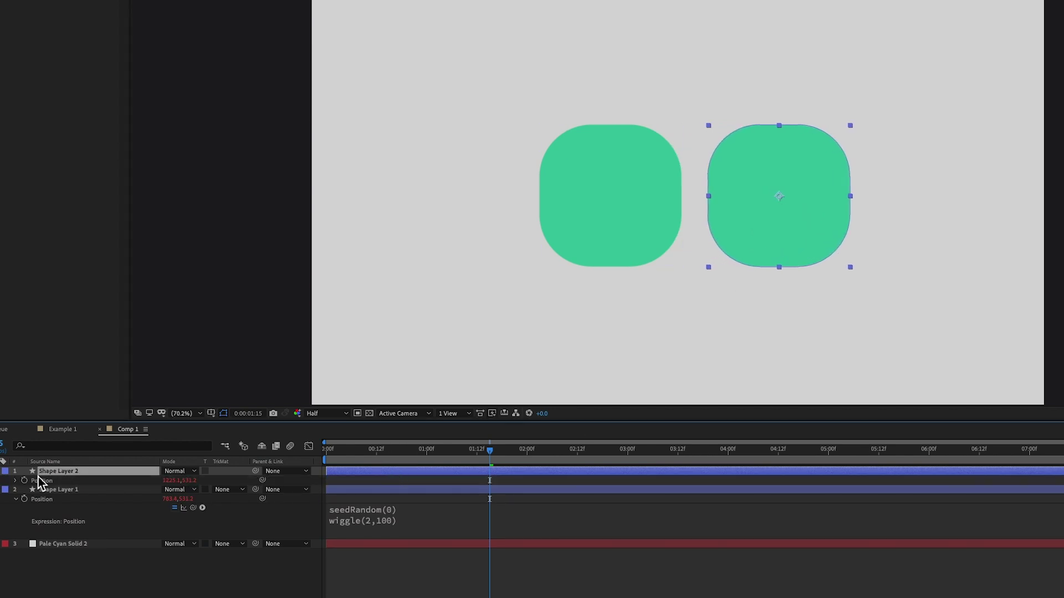
{"action": "left_click", "coordinate": [16, 480]}
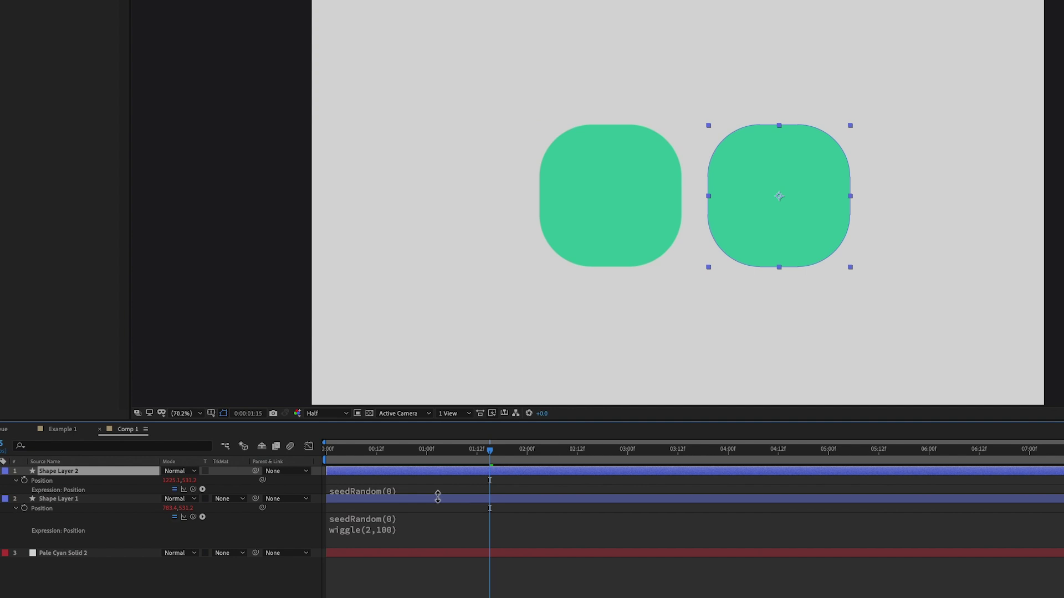
{"action": "left_click_drag", "start_coordinate": [437, 495], "coordinate": [437, 515]}
{"action": "key", "text": "space"}
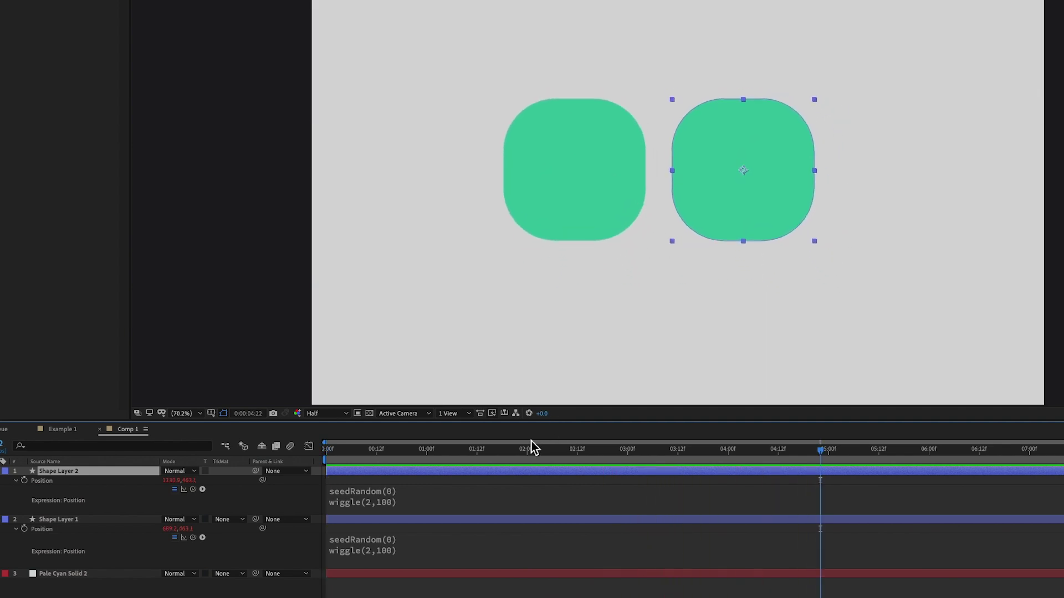
{"action": "left_click_drag", "start_coordinate": [345, 447], "coordinate": [364, 452]}
- Change the right shape's wiggle seed to 1 and preview the result
{"action": "left_click", "coordinate": [409, 493]}
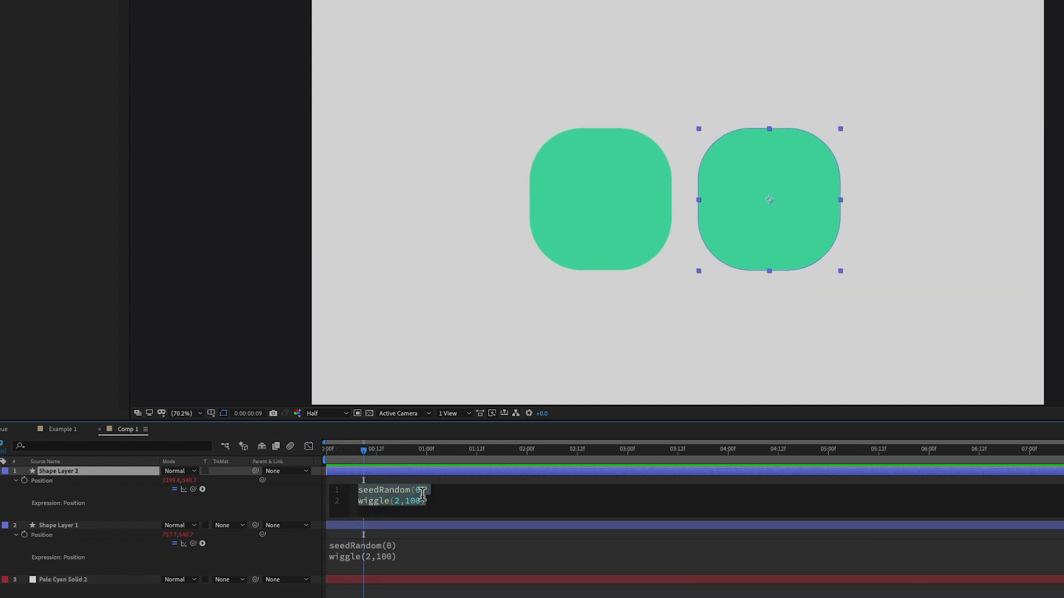
{"action": "left_click", "coordinate": [422, 493]}
{"action": "key", "text": "BackSpace"}
{"action": "type", "text": "1"}
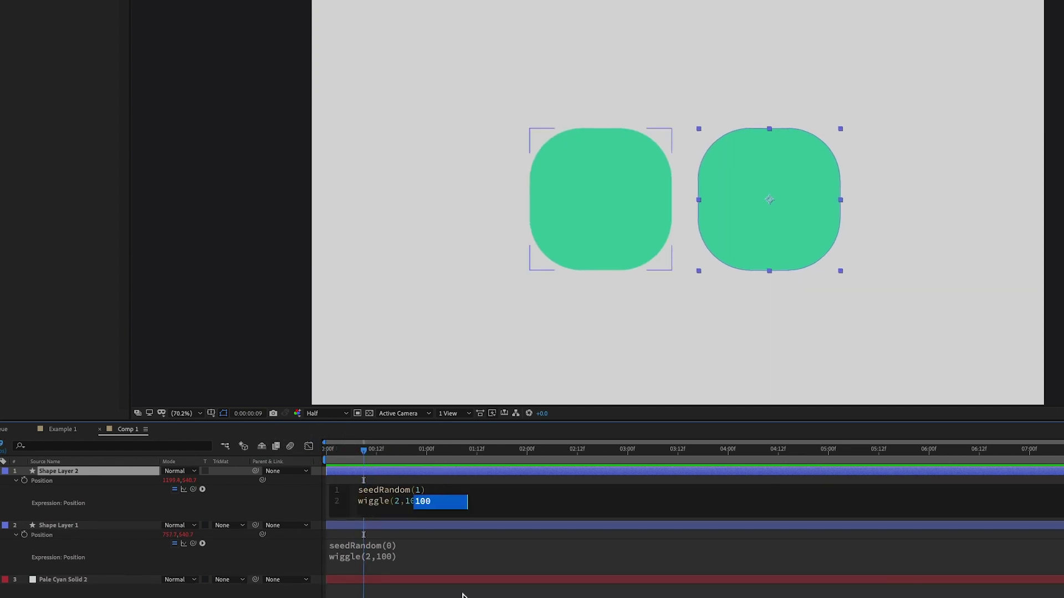
{"action": "left_click", "coordinate": [443, 528]}
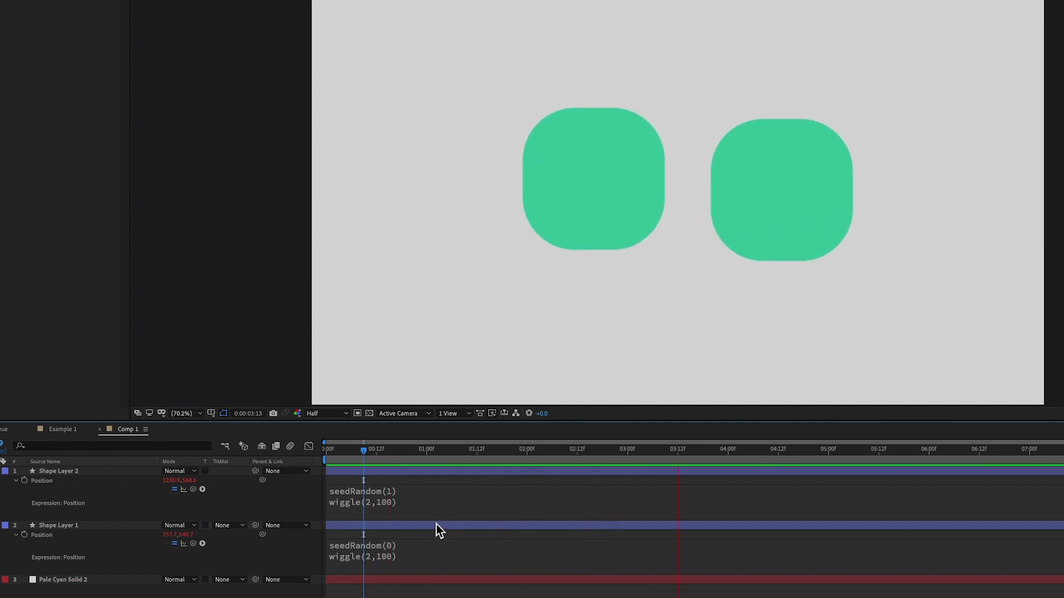
{"action": "key", "text": "space"}
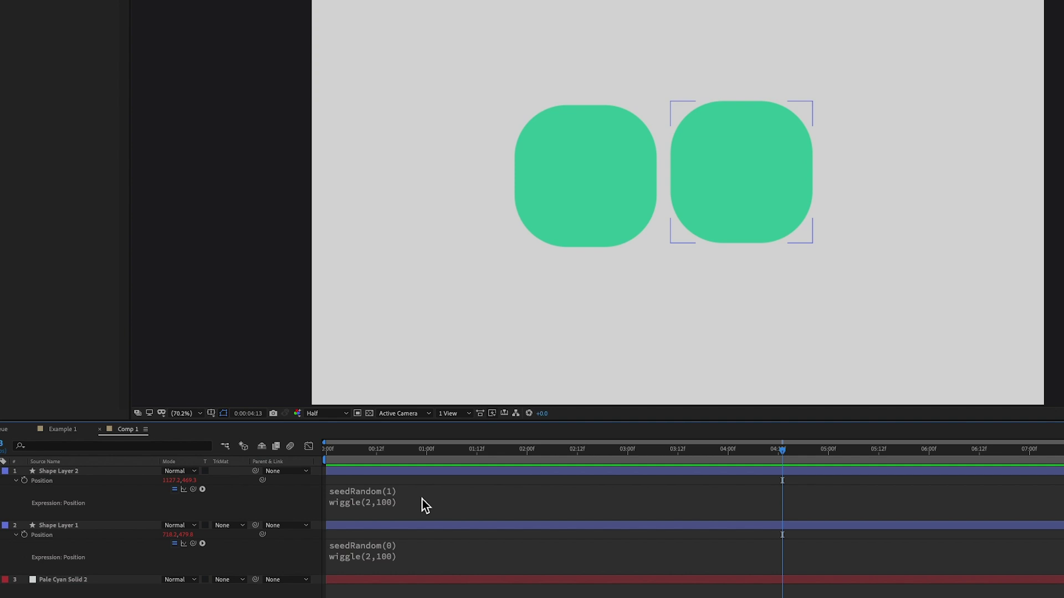
- Change the right shape's seed to .25 and preview from the start
{"action": "left_click", "coordinate": [420, 499]}
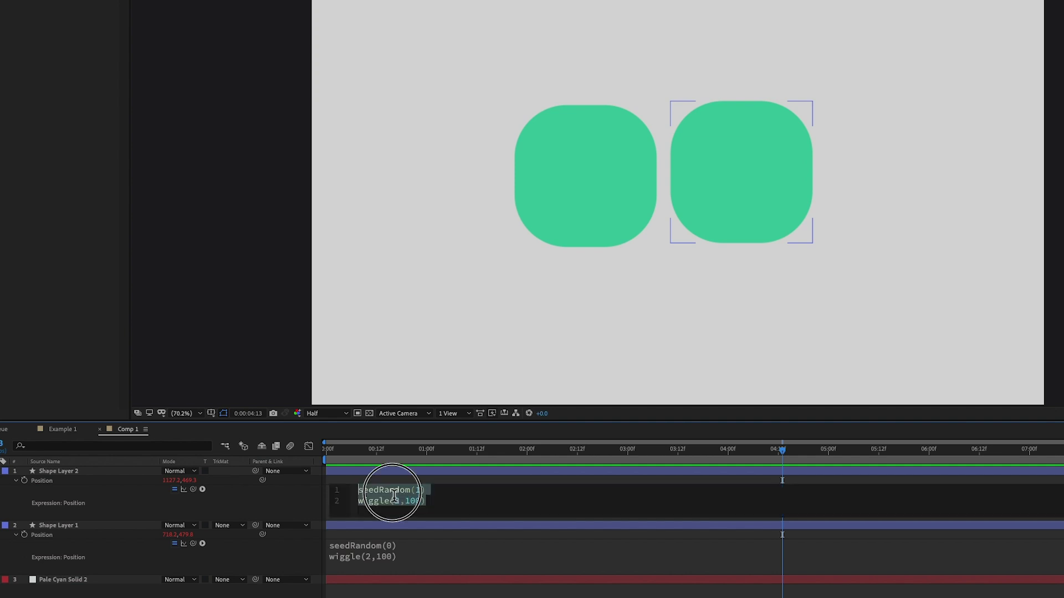
{"action": "left_click", "coordinate": [427, 493]}
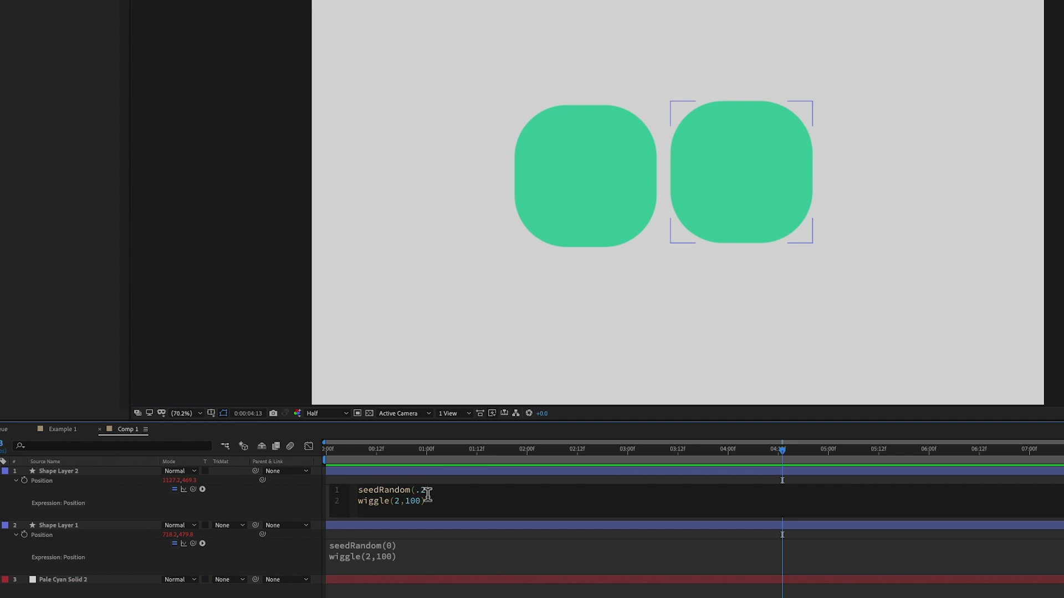
{"action": "type", "text": "5)"}
{"action": "left_click", "coordinate": [475, 592]}
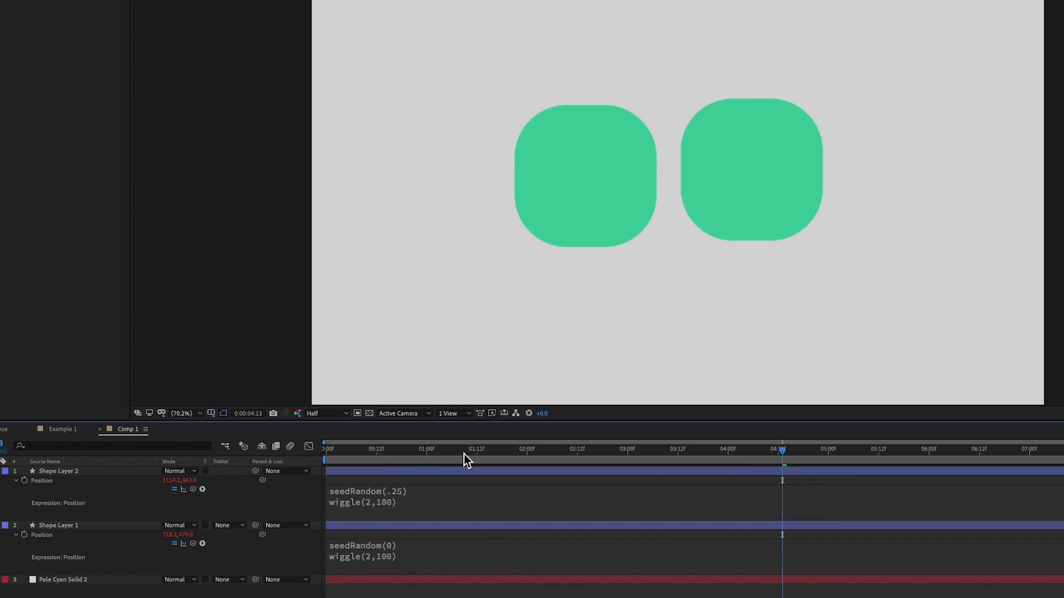
{"action": "left_click", "coordinate": [213, 434]}
{"action": "key", "text": "Home"}
{"action": "key", "text": "space"}
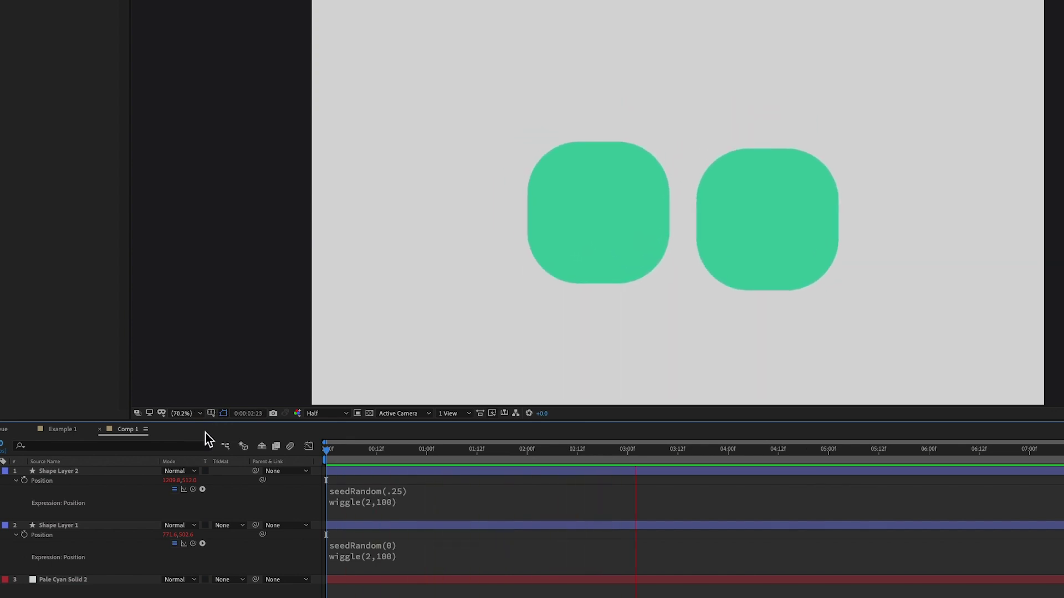
{"action": "left_click", "coordinate": [387, 488]}
- Set the right shape's seed to .5 and preview the new motion
{"action": "left_click", "coordinate": [404, 494]}
{"action": "left_click", "coordinate": [427, 492]}
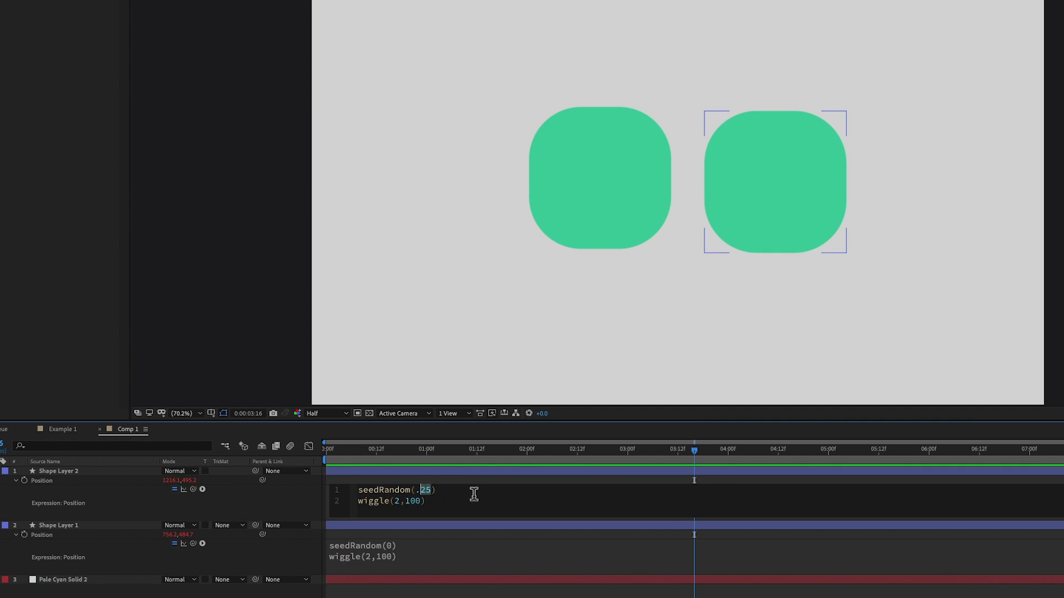
{"action": "left_click", "coordinate": [460, 571]}
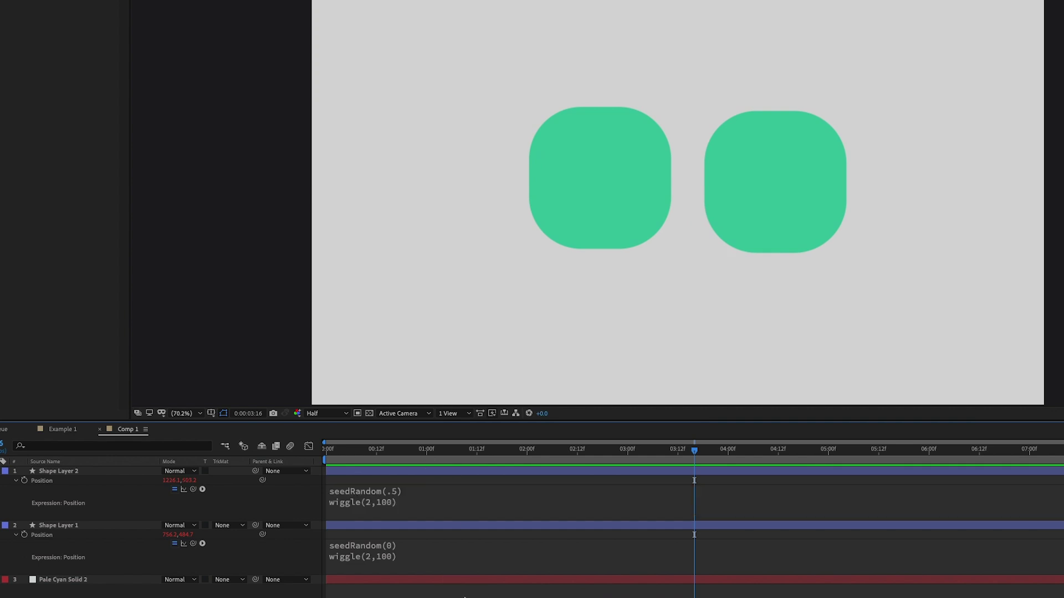
{"action": "key", "text": "space"}
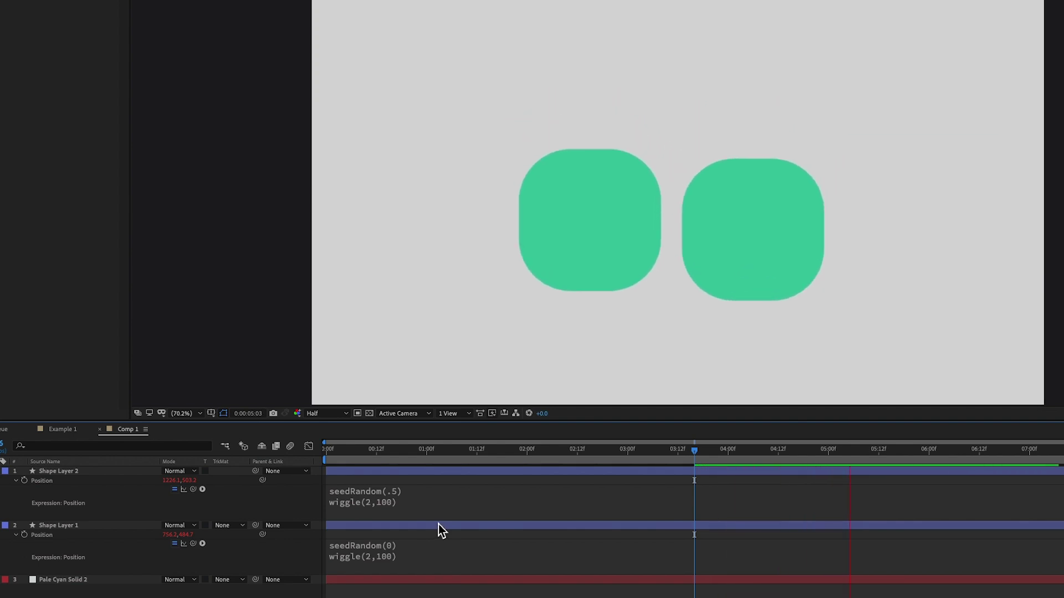
- Duplicate the right shape and place the third square at the end of the row
{"action": "left_click_drag", "start_coordinate": [441, 451], "coordinate": [327, 450]}
{"action": "left_click", "coordinate": [378, 474]}
{"action": "key", "text": "ctrl+d"}
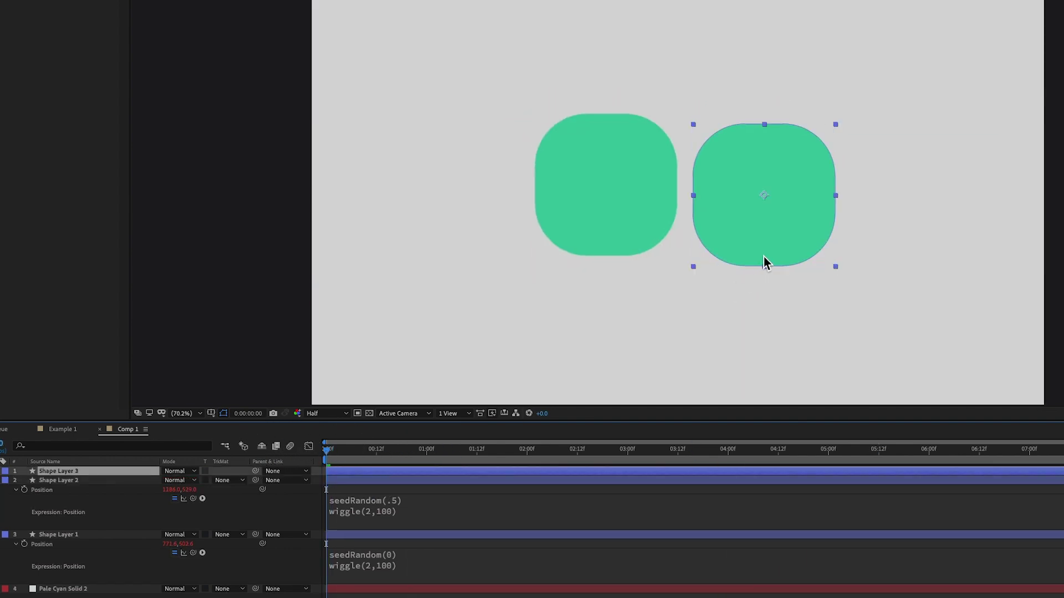
{"action": "left_click_drag", "start_coordinate": [765, 261], "coordinate": [942, 235]}
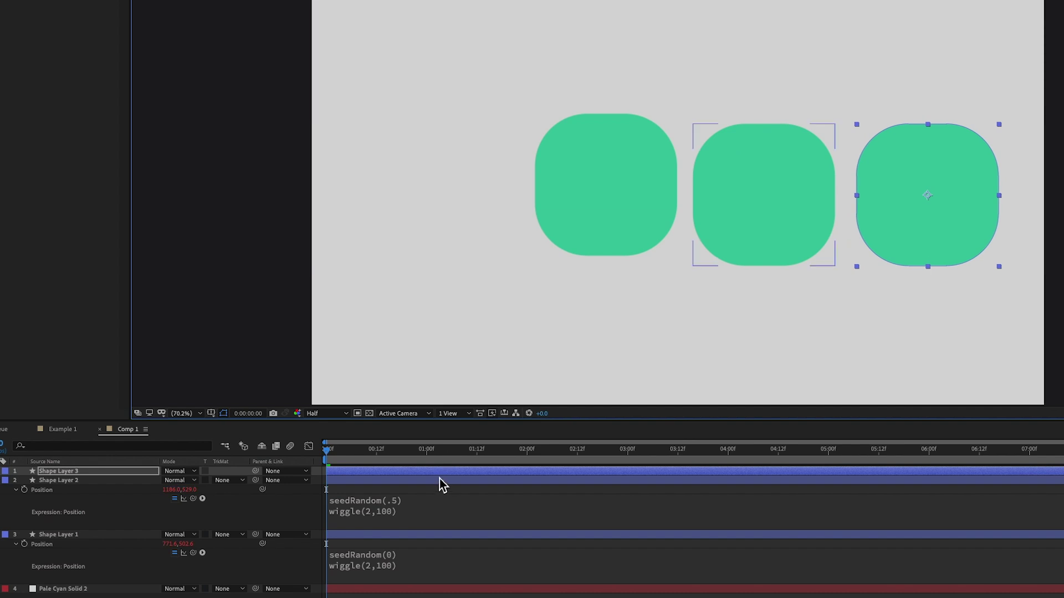
{"action": "key", "text": "p"}
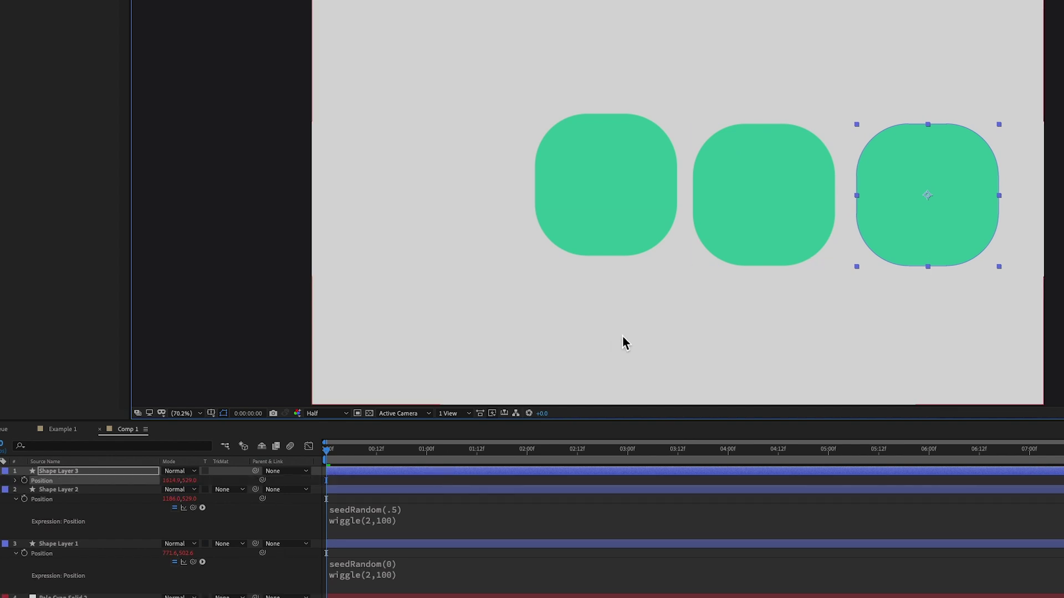
- Shift all three squares left to recentre the row
{"action": "left_click", "coordinate": [618, 232]}
{"action": "left_click", "coordinate": [745, 220], "text": "shift"}
{"action": "left_click", "coordinate": [940, 219], "text": "shift"}
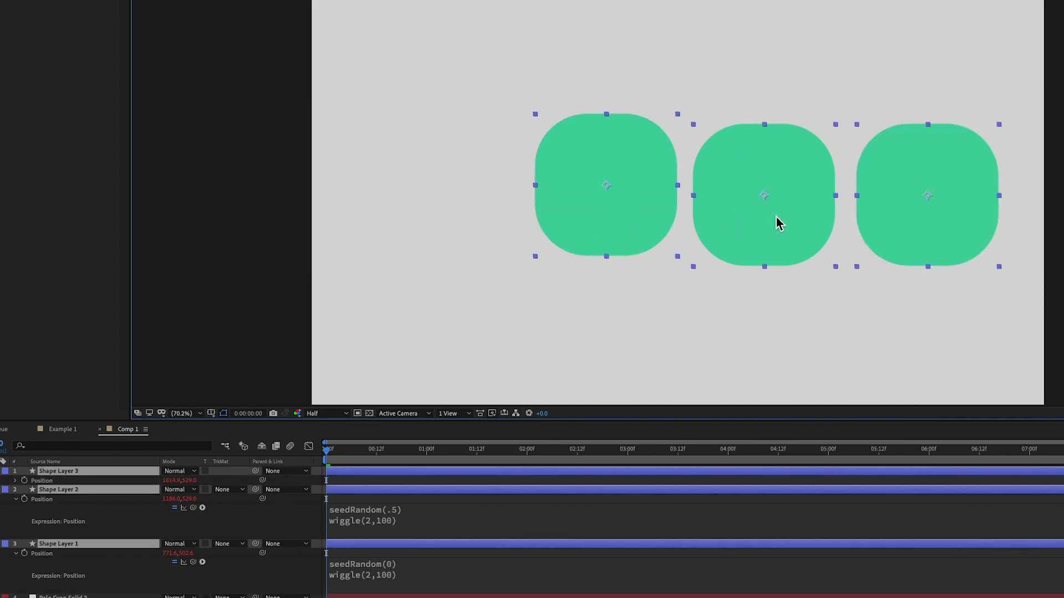
{"action": "left_click_drag", "start_coordinate": [776, 221], "coordinate": [603, 214]}
{"action": "left_click", "coordinate": [665, 315]}
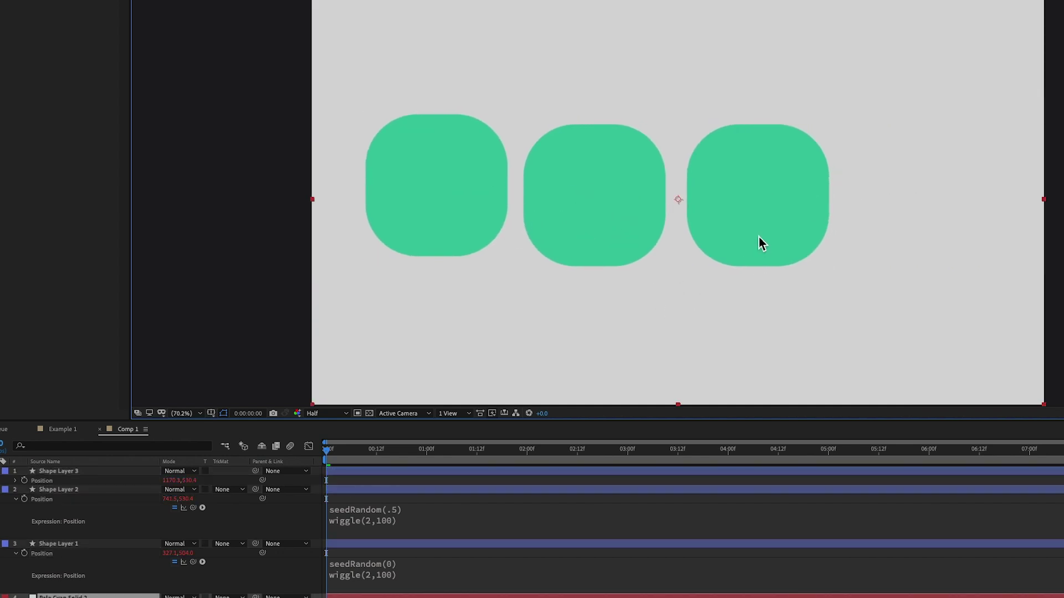
- Duplicate the third square and place the fourth at the right end of the row
{"action": "left_click", "coordinate": [629, 471]}
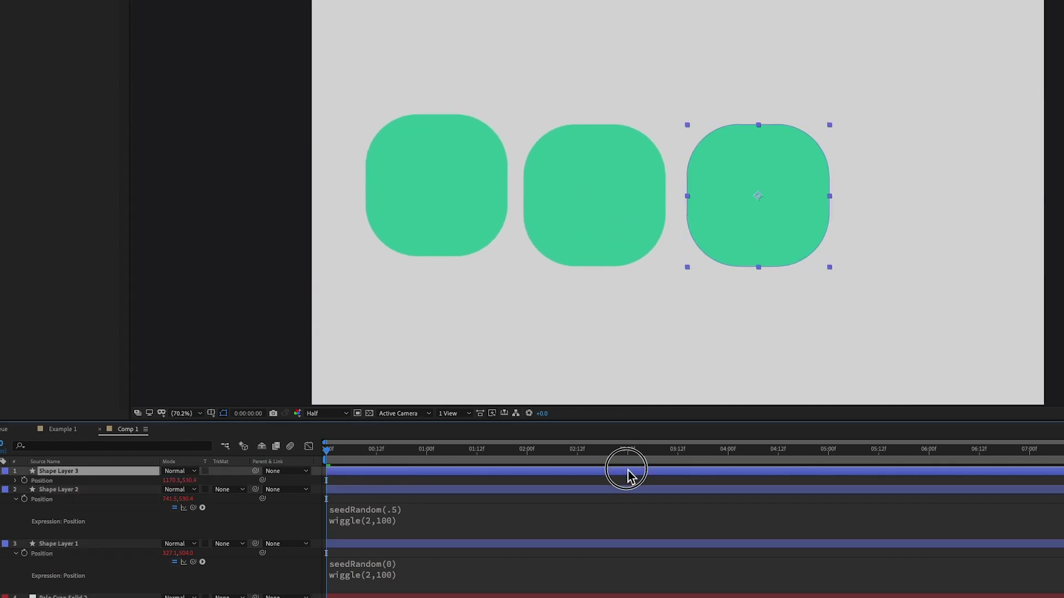
{"action": "key", "text": "ctrl+d"}
{"action": "left_click_drag", "start_coordinate": [797, 217], "coordinate": [936, 215]}
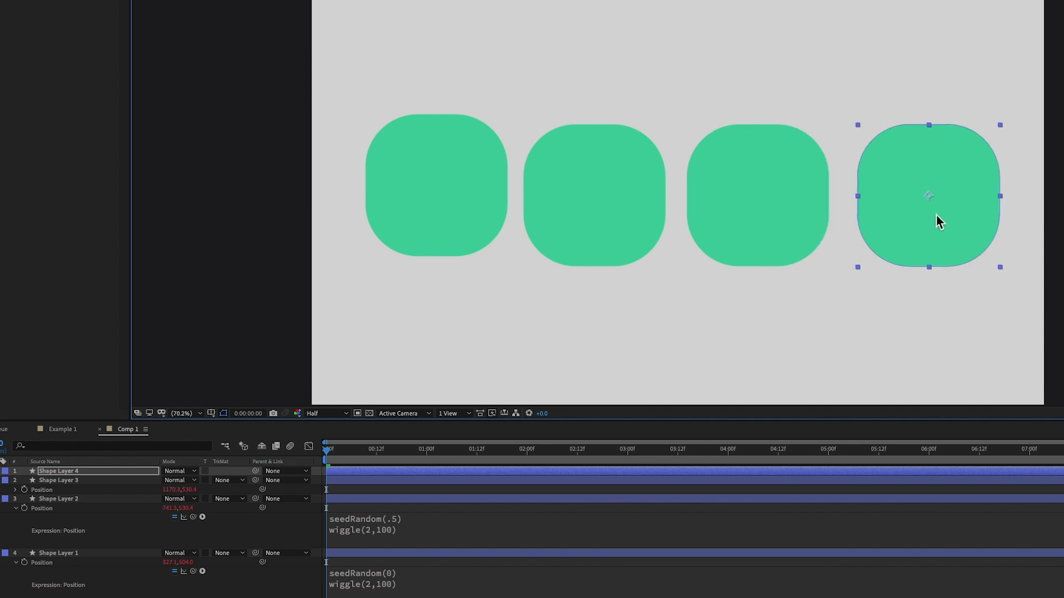
- Reveal the Position expressions of Shape Layers 2, 3 and 4 and enlarge the timeline
{"action": "left_click", "coordinate": [372, 480], "text": "shift"}
{"action": "left_click", "coordinate": [373, 498], "text": "shift"}
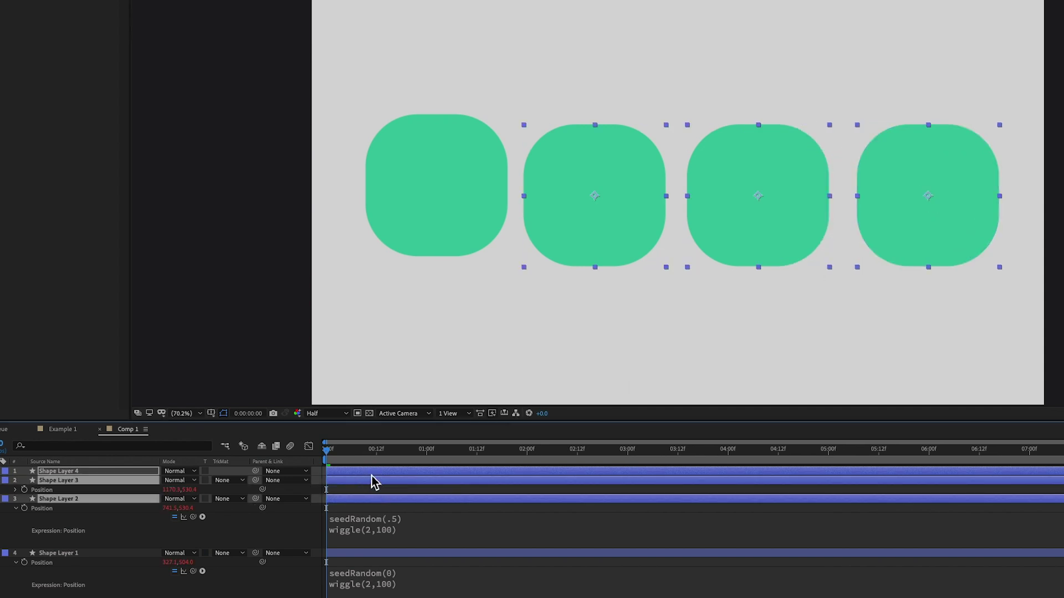
{"action": "key", "text": "p"}
{"action": "key", "text": "p"}
{"action": "key", "text": "p"}
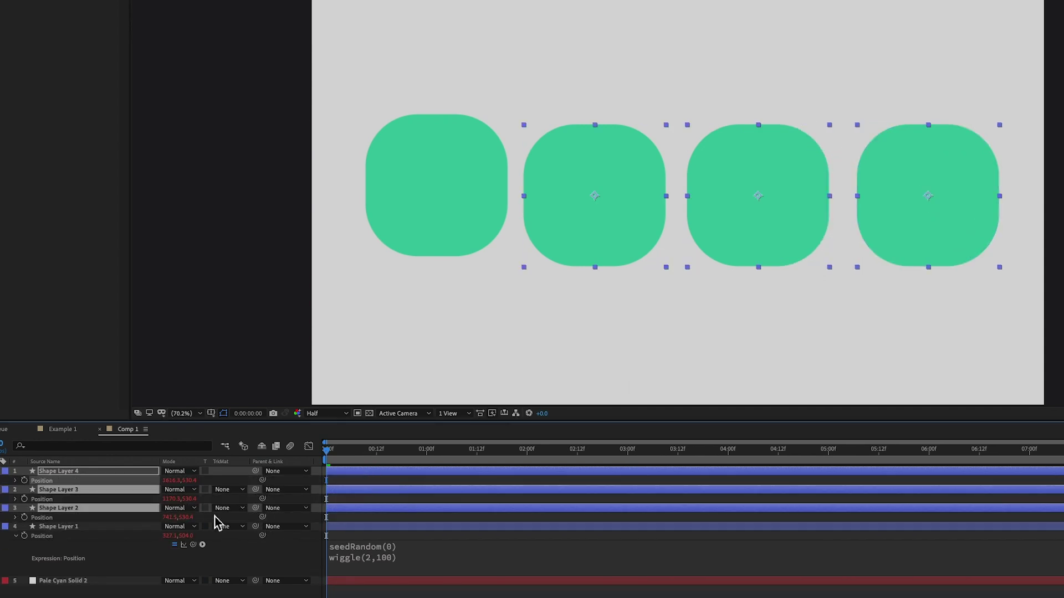
{"action": "left_click", "coordinate": [16, 518]}
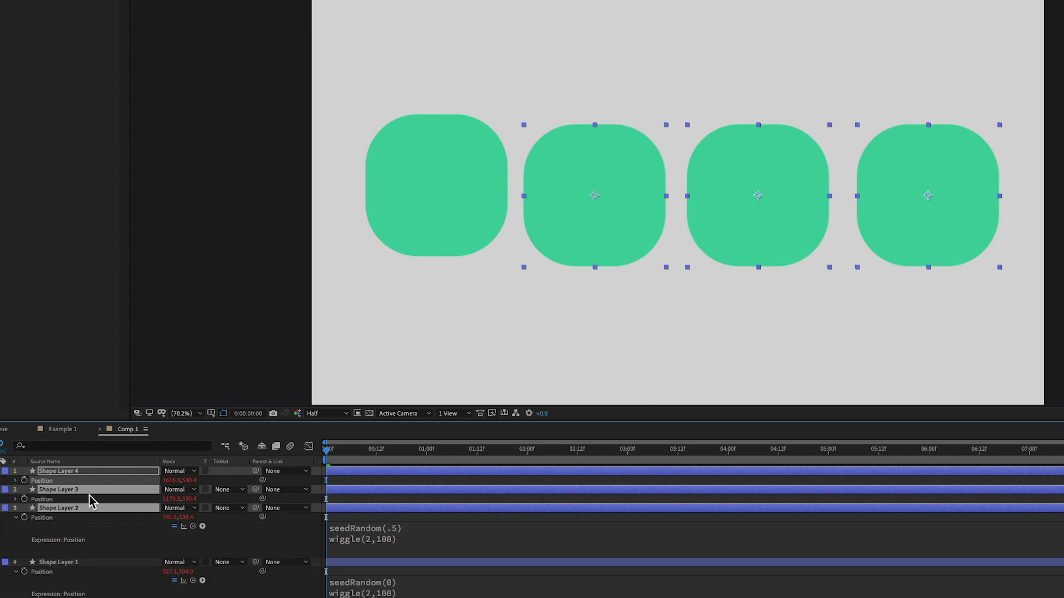
{"action": "left_click", "coordinate": [16, 498]}
{"action": "left_click", "coordinate": [15, 481]}
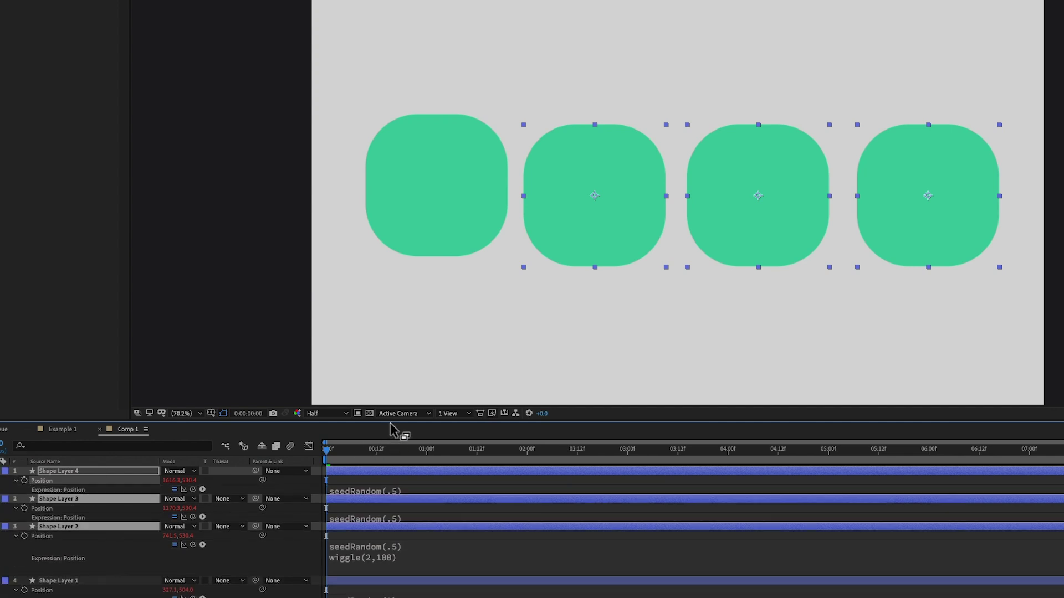
{"action": "left_click_drag", "start_coordinate": [394, 422], "coordinate": [394, 383]}
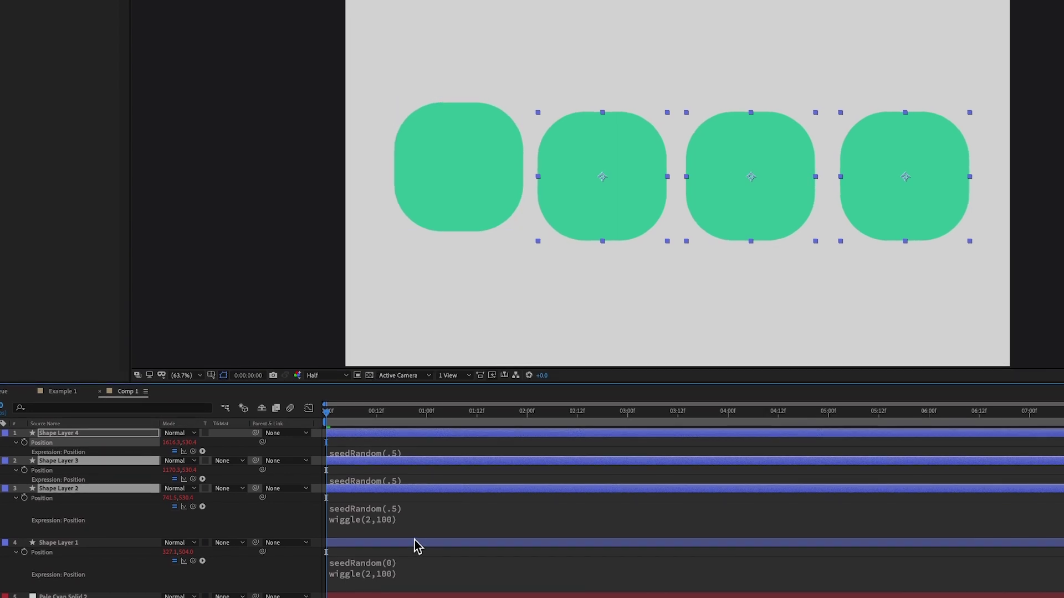
- Try seeds of .25 on Shape Layer 2 and 1 on Shape Layer 4, previewing
{"action": "left_click", "coordinate": [416, 574]}
{"action": "left_click", "coordinate": [410, 514]}
{"action": "double_click", "coordinate": [423, 508]}
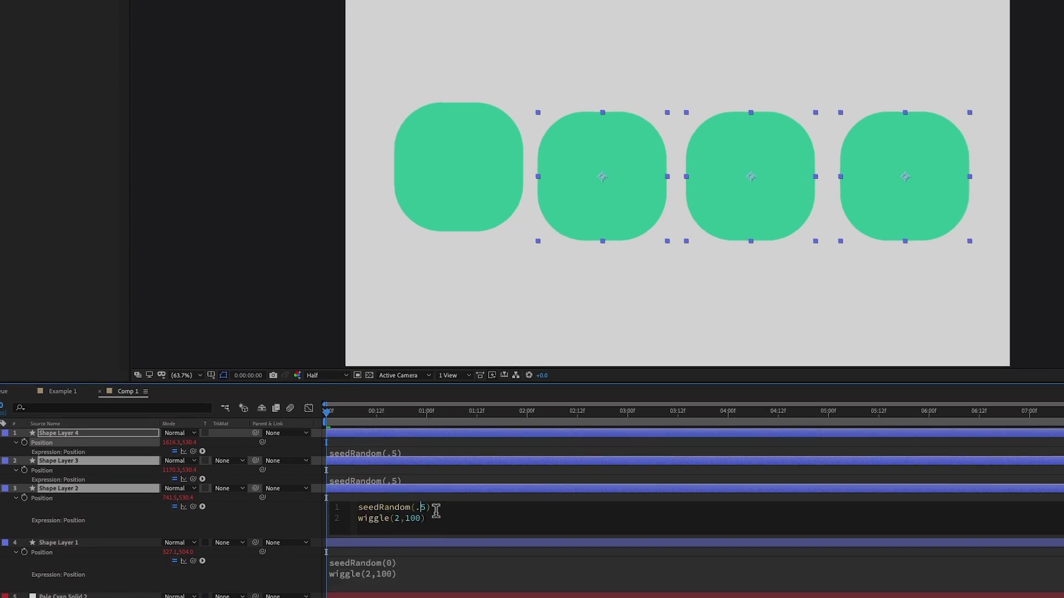
{"action": "left_click", "coordinate": [404, 455]}
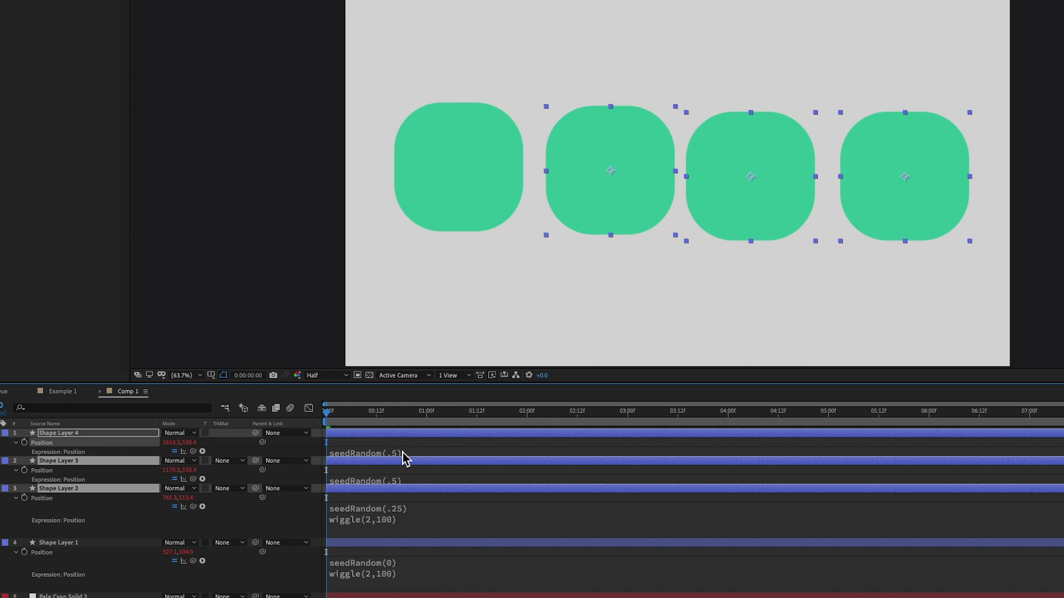
{"action": "left_click", "coordinate": [417, 454]}
{"action": "left_click", "coordinate": [435, 457]}
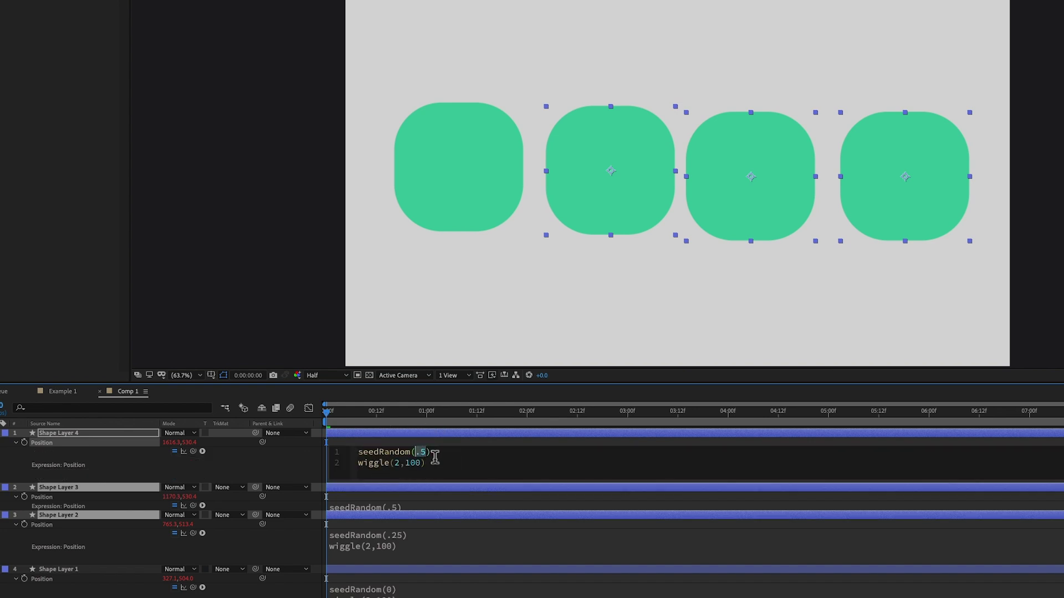
{"action": "type", "text": "1"}
{"action": "left_click", "coordinate": [459, 447]}
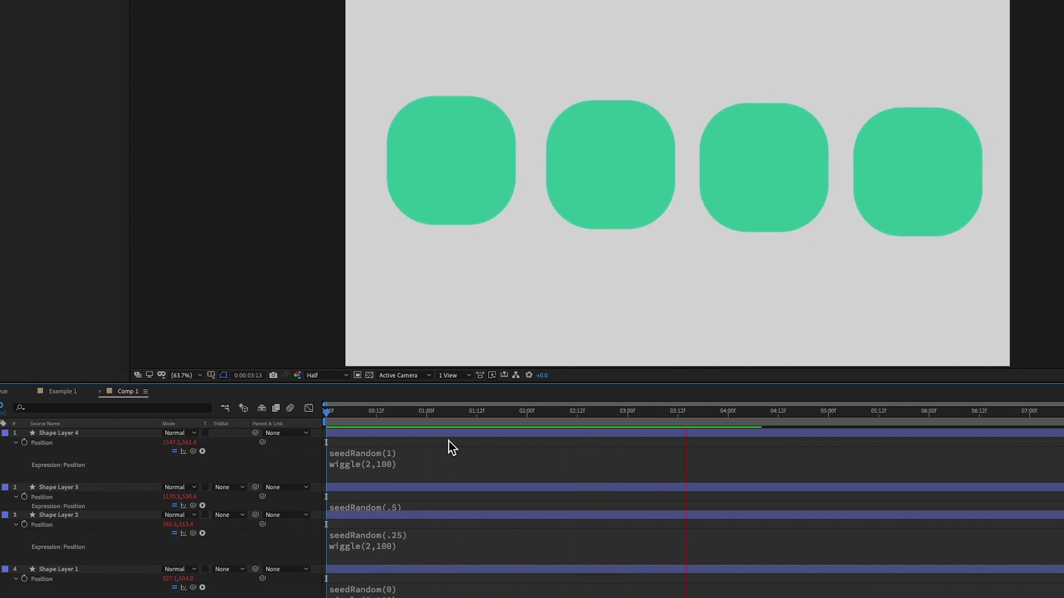
{"action": "left_click", "coordinate": [388, 590]}
- Set Shape Layer 2's wiggle seed to .1
{"action": "left_click", "coordinate": [404, 537]}
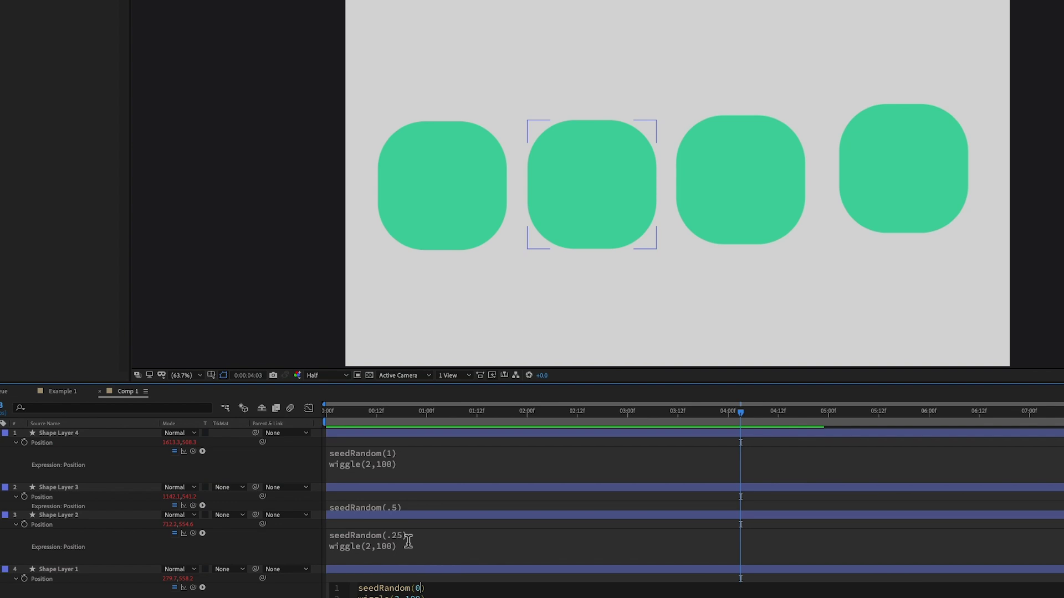
{"action": "left_click", "coordinate": [423, 535]}
{"action": "left_click", "coordinate": [438, 534]}
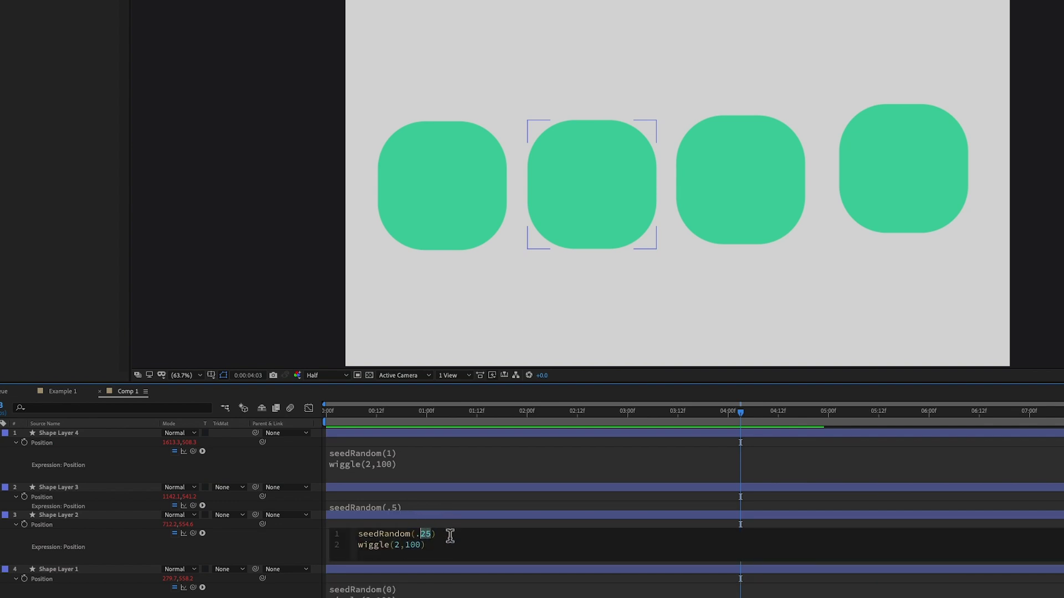
{"action": "type", "text": "1"}
{"action": "left_click", "coordinate": [402, 510]}
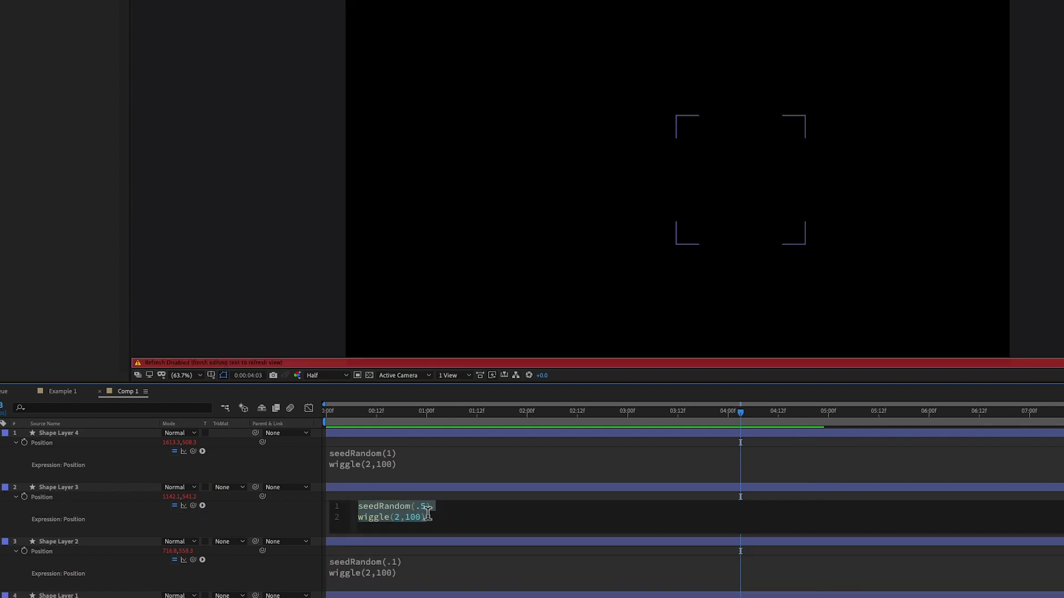
- Set Shape Layer 3's seed to .2 and Shape Layer 4's seed to .3
{"action": "left_click", "coordinate": [428, 511]}
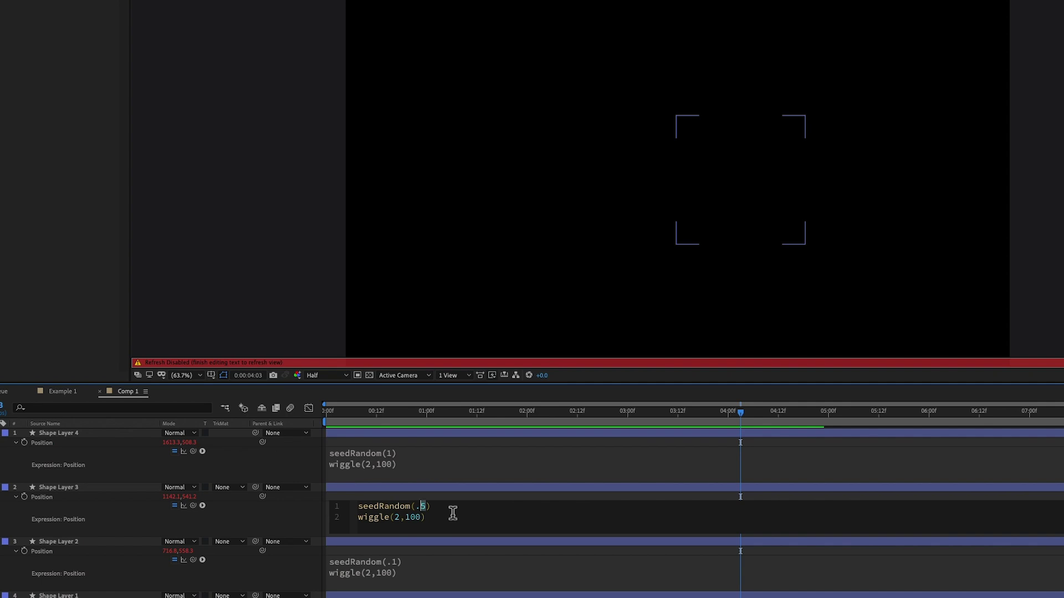
{"action": "key", "text": "BackSpace"}
{"action": "type", "text": "2"}
{"action": "left_click", "coordinate": [417, 465]}
{"action": "left_click", "coordinate": [421, 454]}
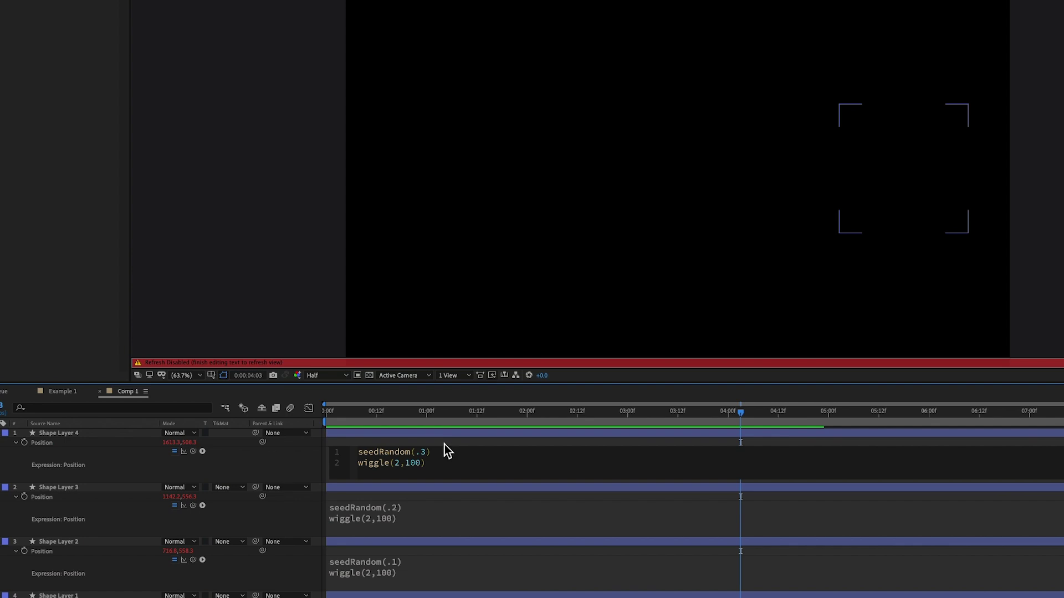
{"action": "left_click", "coordinate": [444, 445]}
{"action": "key", "text": "Home"}
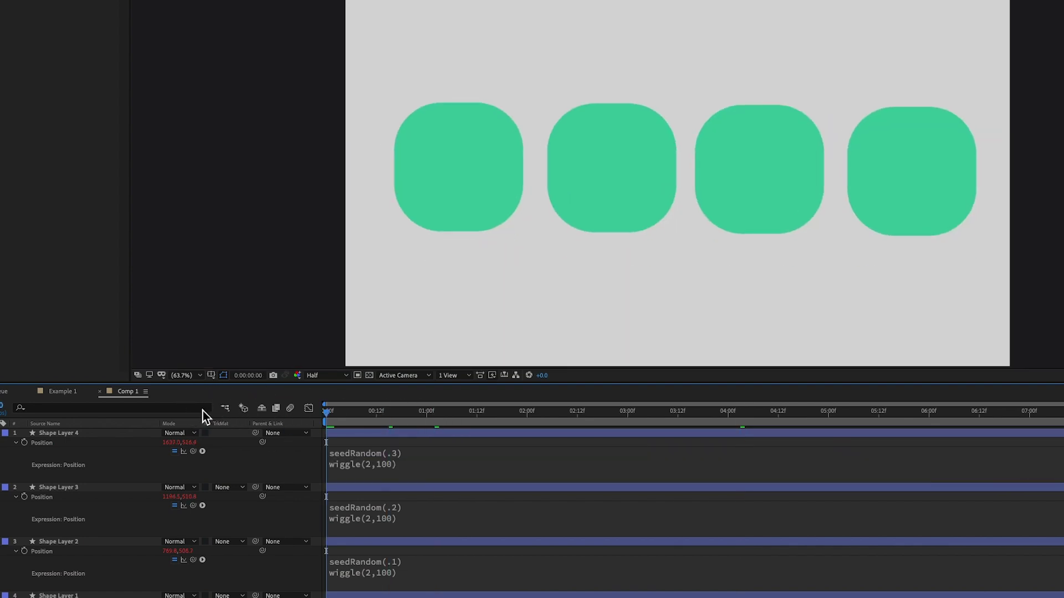
- Preview the four wiggling squares and collapse each shape layer's properties
{"action": "key", "text": "space"}
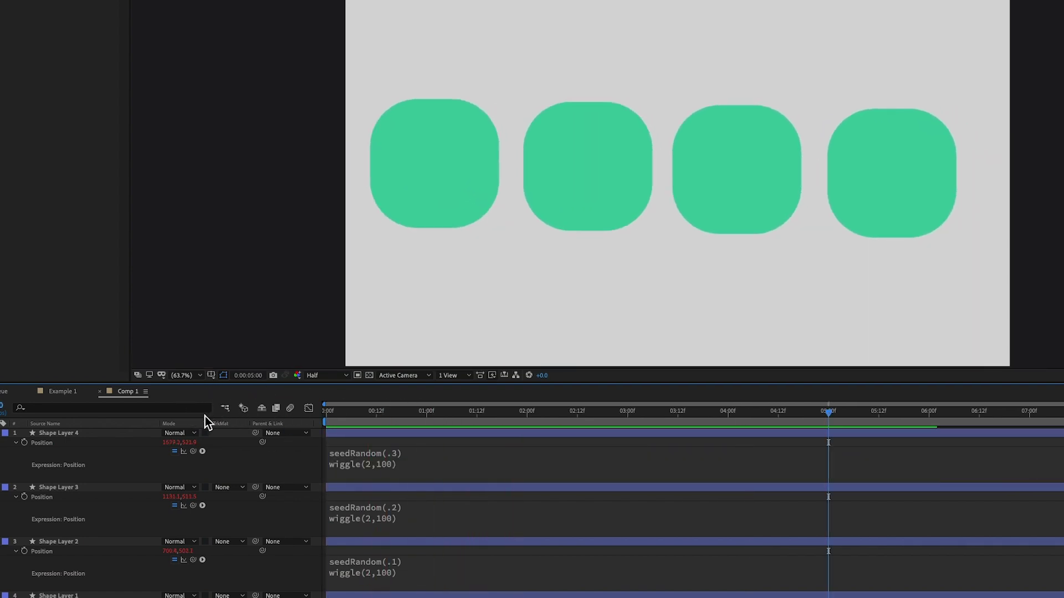
{"action": "left_click", "coordinate": [214, 432]}
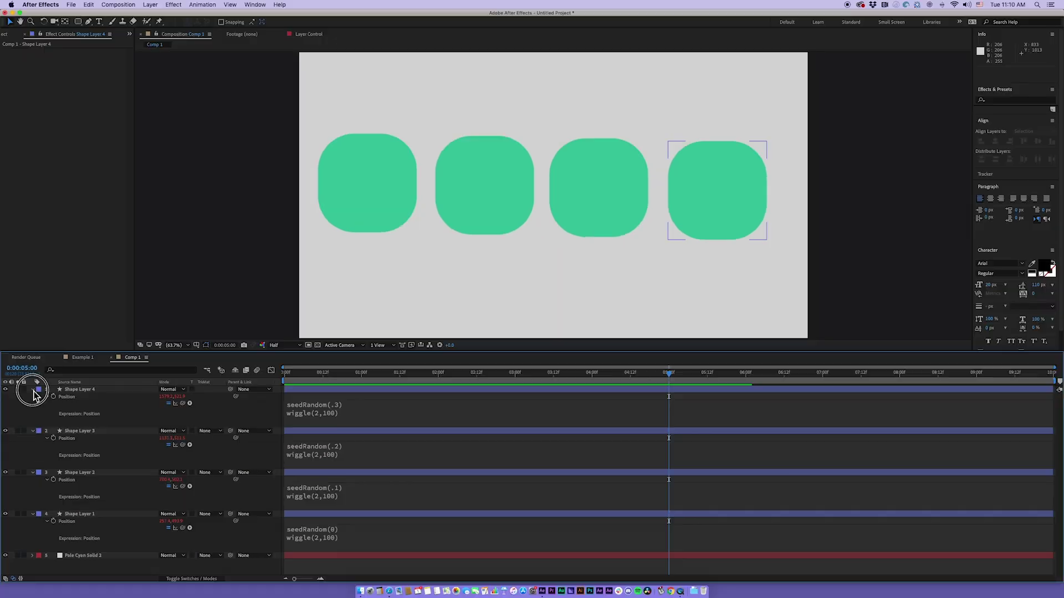
{"action": "left_click", "coordinate": [0, 433]}
{"action": "left_click", "coordinate": [0, 443]}
{"action": "left_click", "coordinate": [32, 404]}
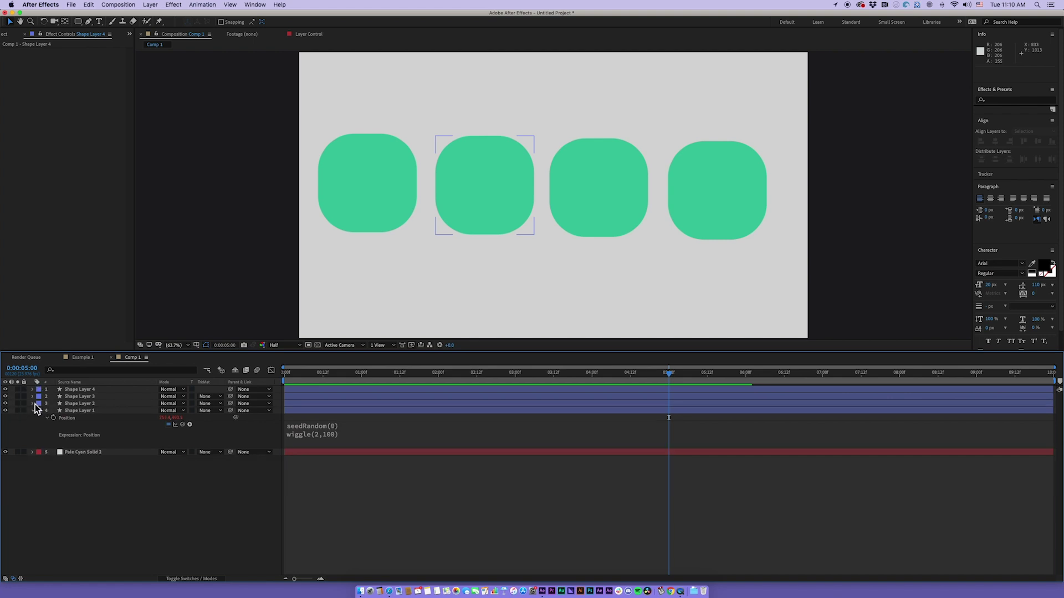
{"action": "left_click", "coordinate": [32, 411]}
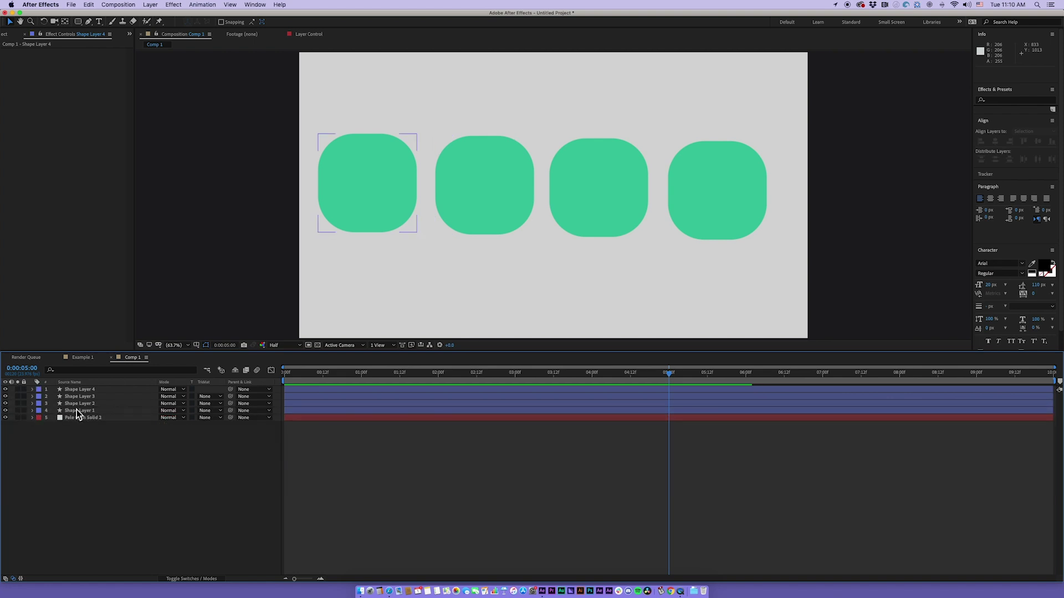
- Play the Example 1 dot-grid animation for comparison, then return to Comp 1
{"action": "left_click", "coordinate": [80, 417]}
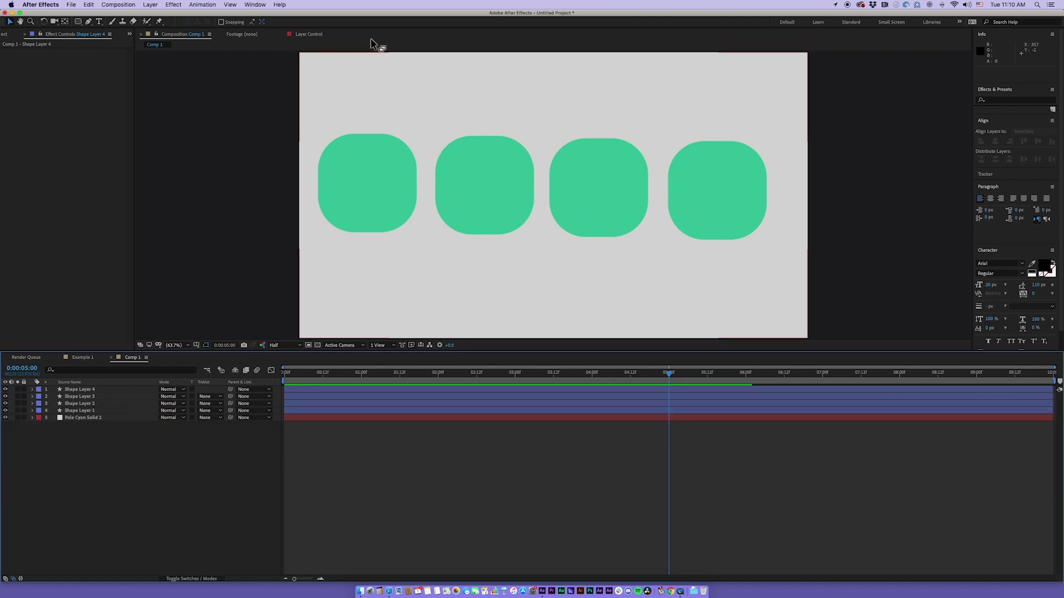
{"action": "left_click", "coordinate": [366, 154]}
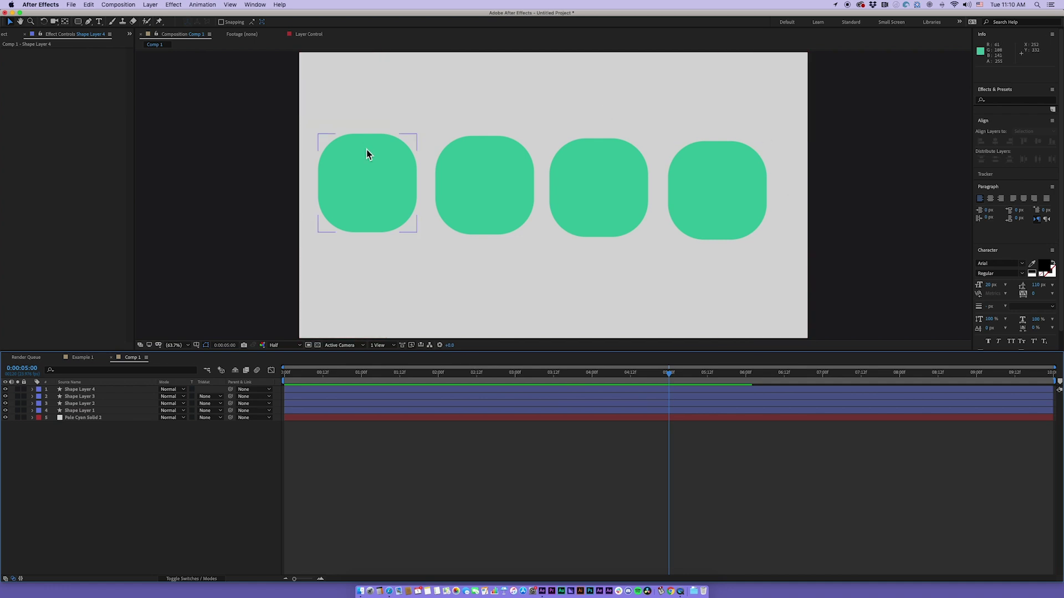
{"action": "left_click", "coordinate": [332, 72]}
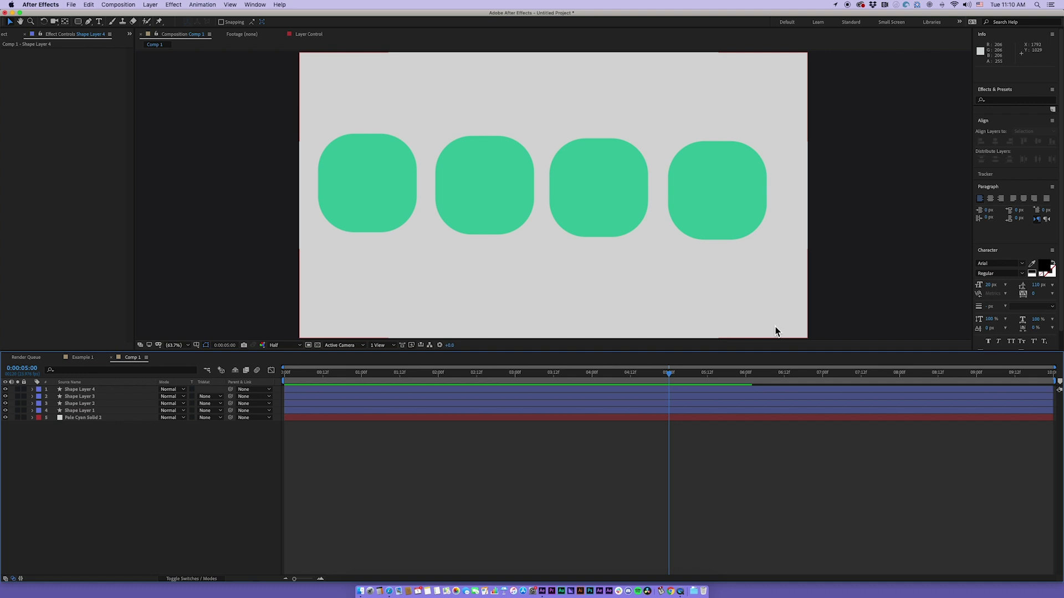
{"action": "left_click", "coordinate": [86, 358]}
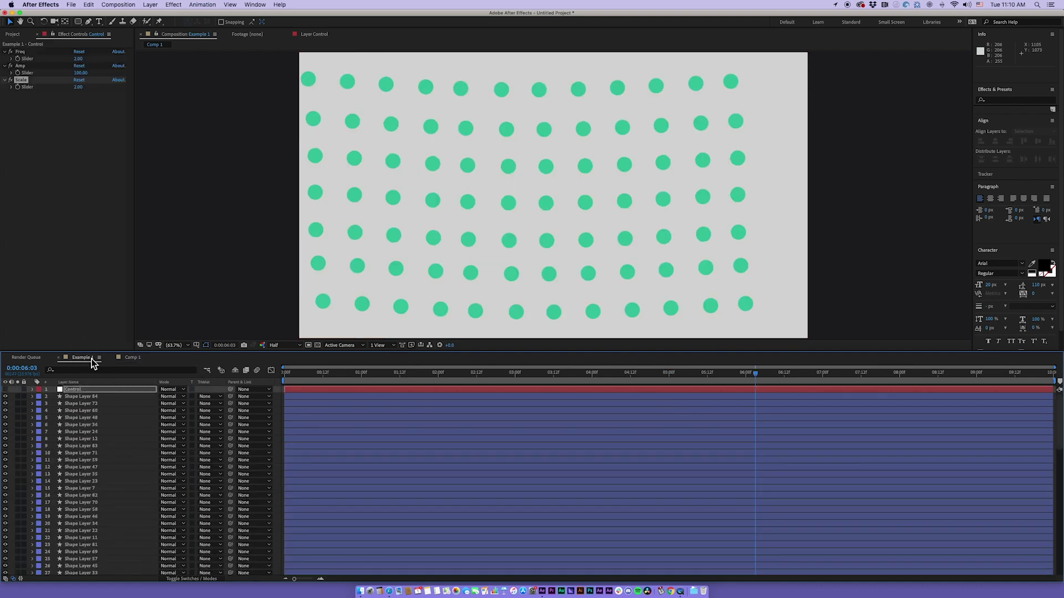
{"action": "key", "text": "space"}
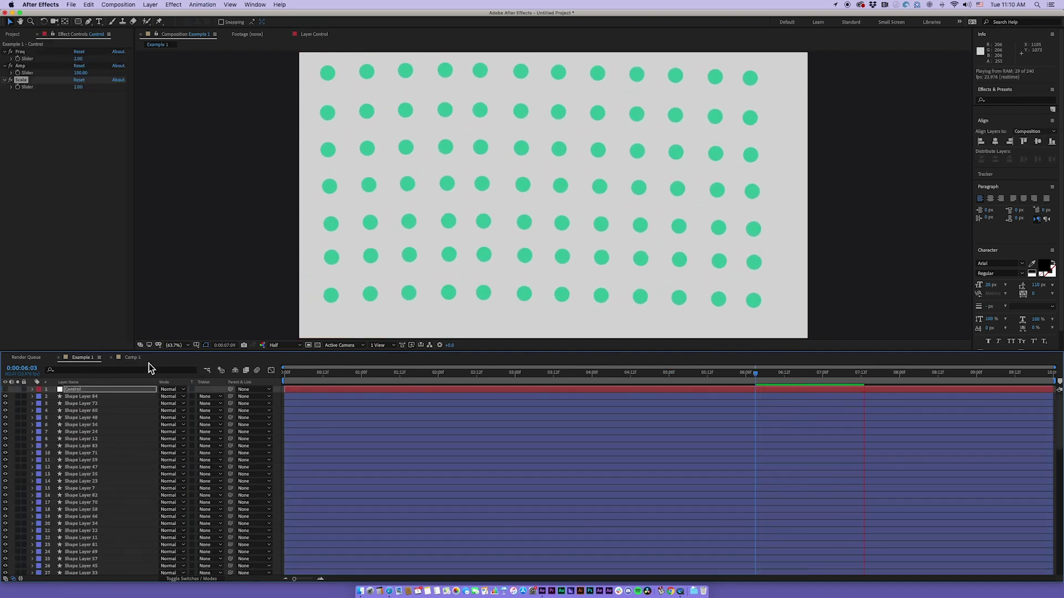
{"action": "left_click", "coordinate": [138, 359]}
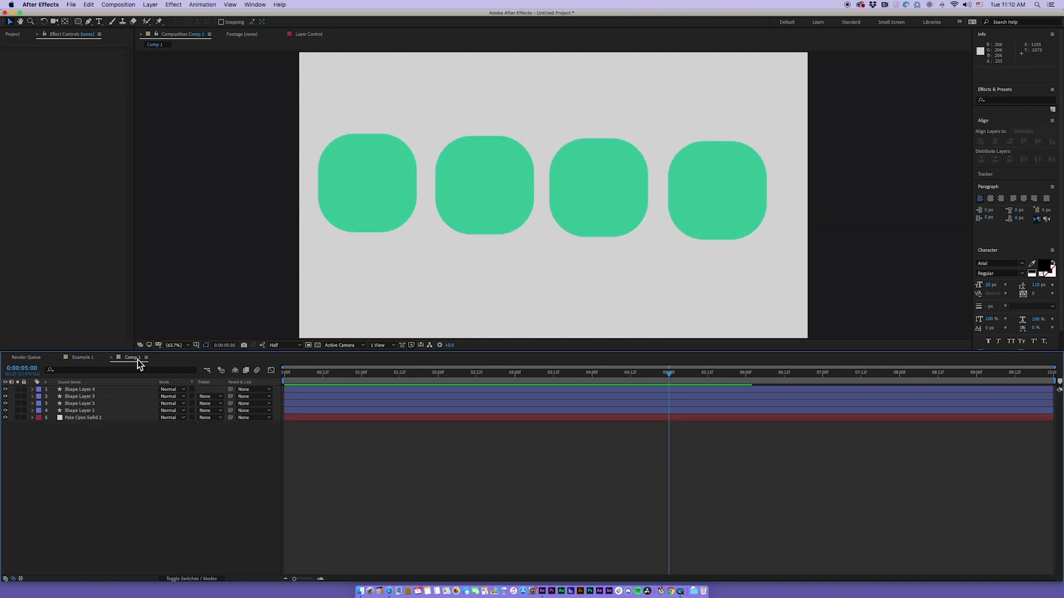
- Create Comp 2 with default settings and add a light-grey background solid
{"action": "key", "text": "super+n"}
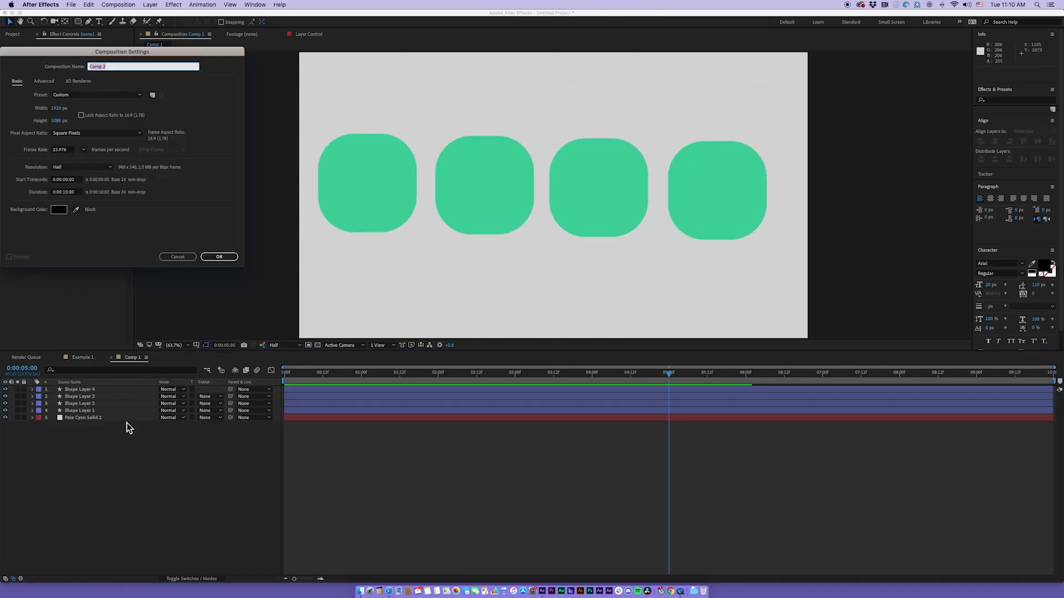
{"action": "key", "text": "Return"}
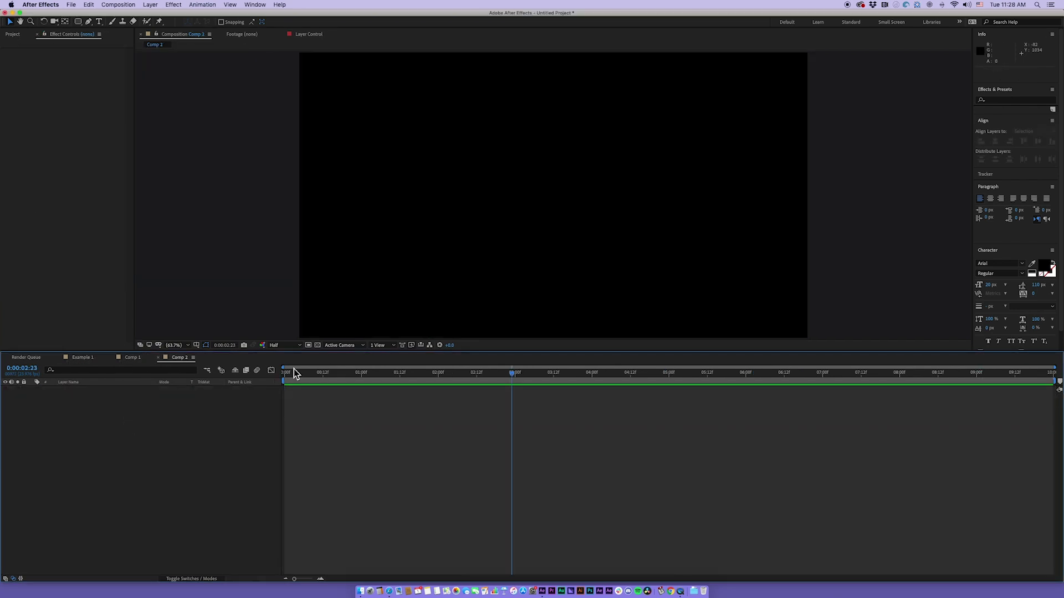
{"action": "key", "text": "super+y"}
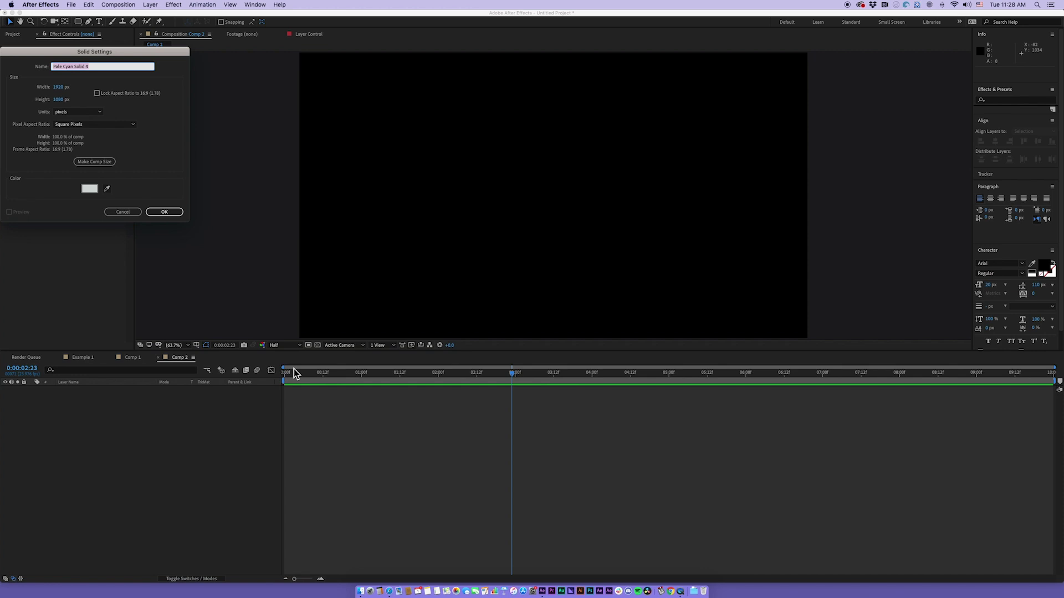
{"action": "key", "text": "Return"}
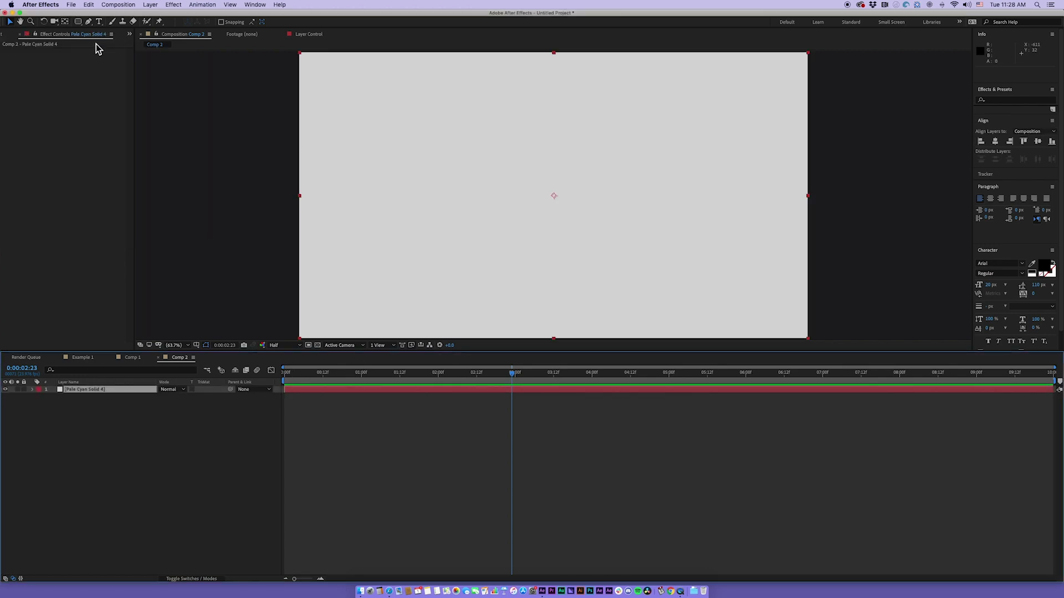
- Draw a small green dot and align it to the horizontal and vertical centre
{"action": "left_click", "coordinate": [78, 21]}
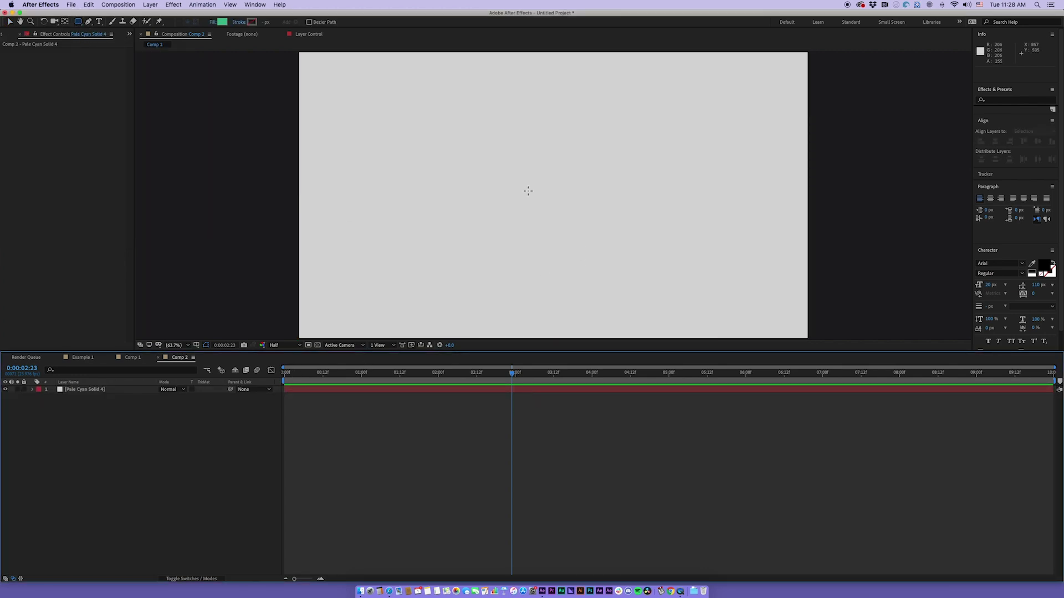
{"action": "left_click_drag", "start_coordinate": [552, 199], "coordinate": [568, 216]}
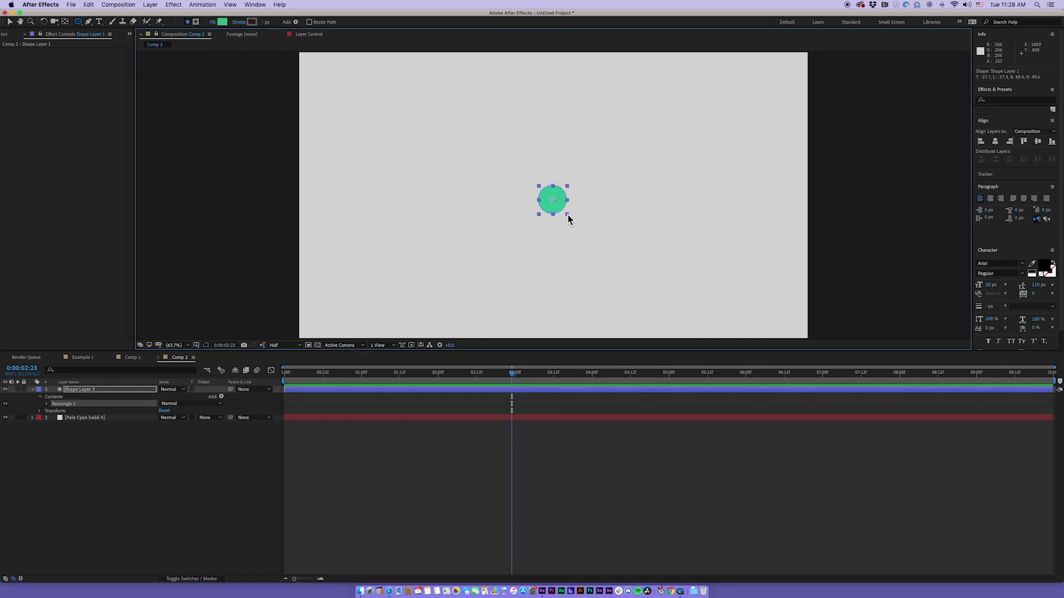
{"action": "left_click", "coordinate": [996, 143]}
{"action": "left_click", "coordinate": [1038, 142]}
{"action": "left_click", "coordinate": [443, 441]}
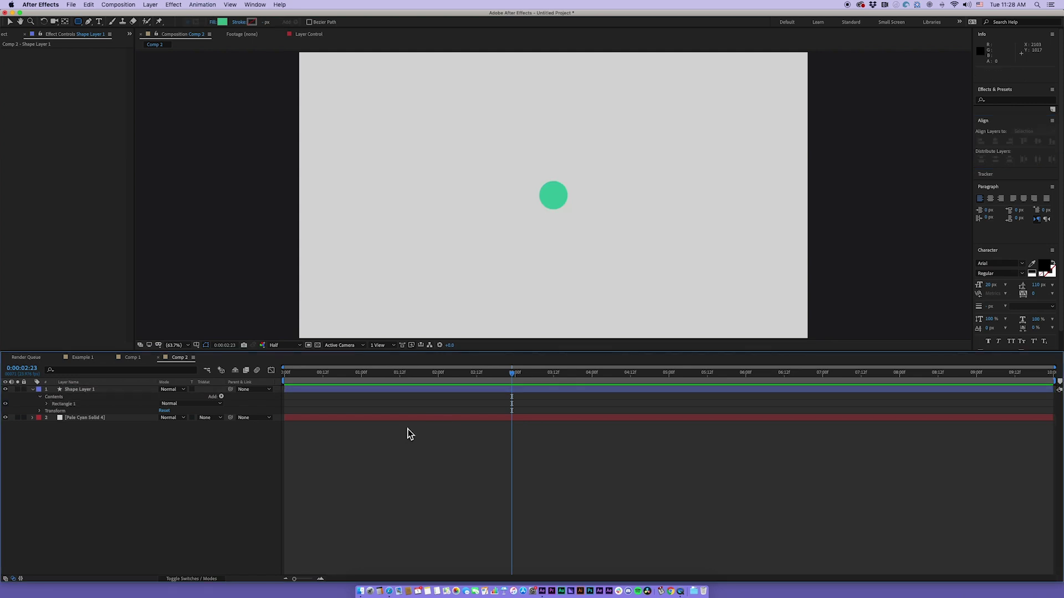
{"action": "left_click", "coordinate": [331, 393]}
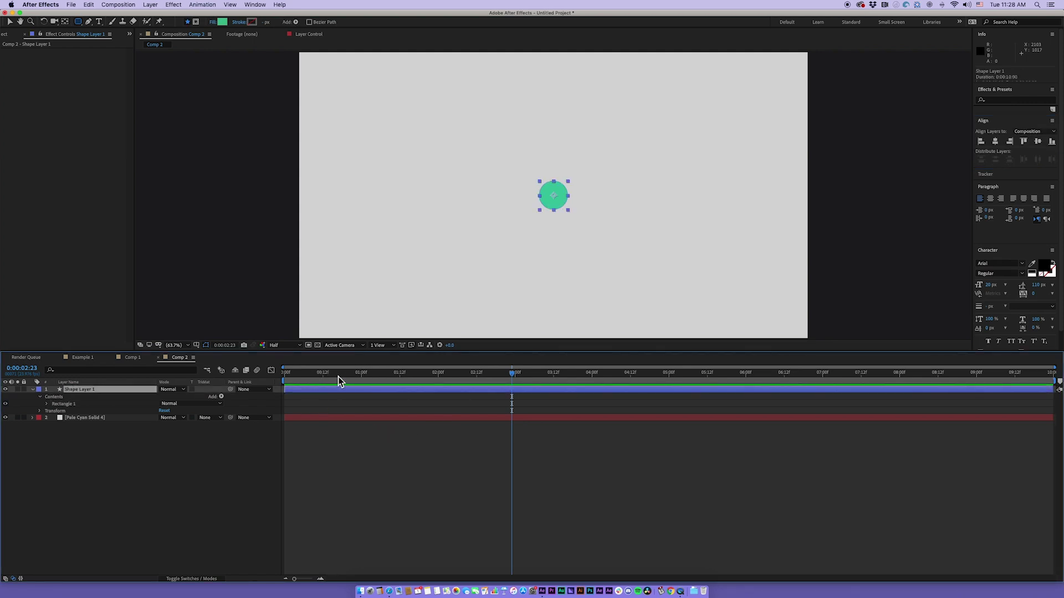
- At time 0, add a null object named 'control null' and bring up Expression Controls
{"action": "left_click_drag", "start_coordinate": [322, 372], "coordinate": [280, 378]}
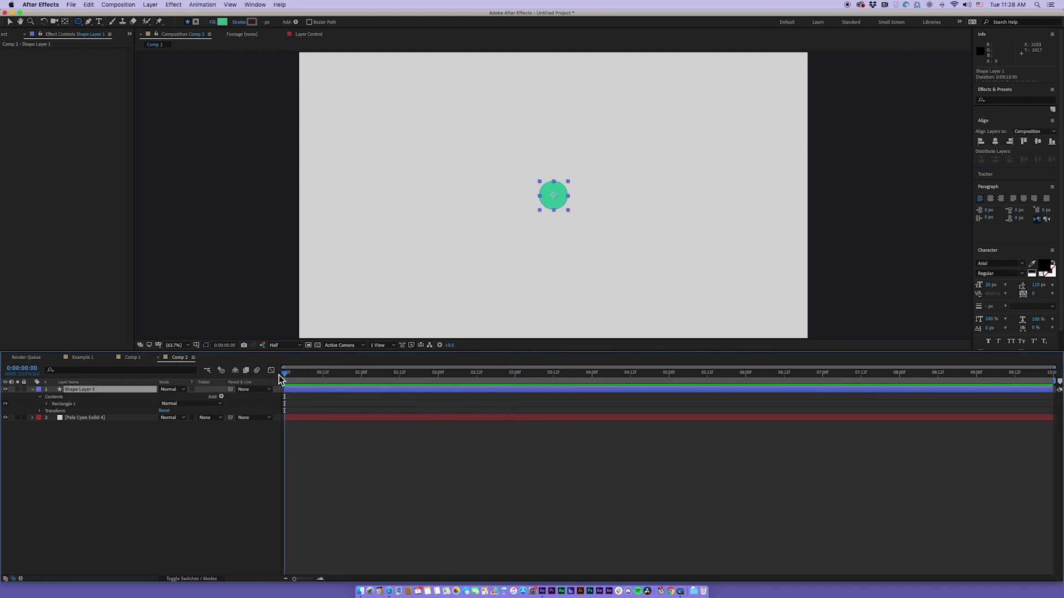
{"action": "left_click", "coordinate": [174, 4]}
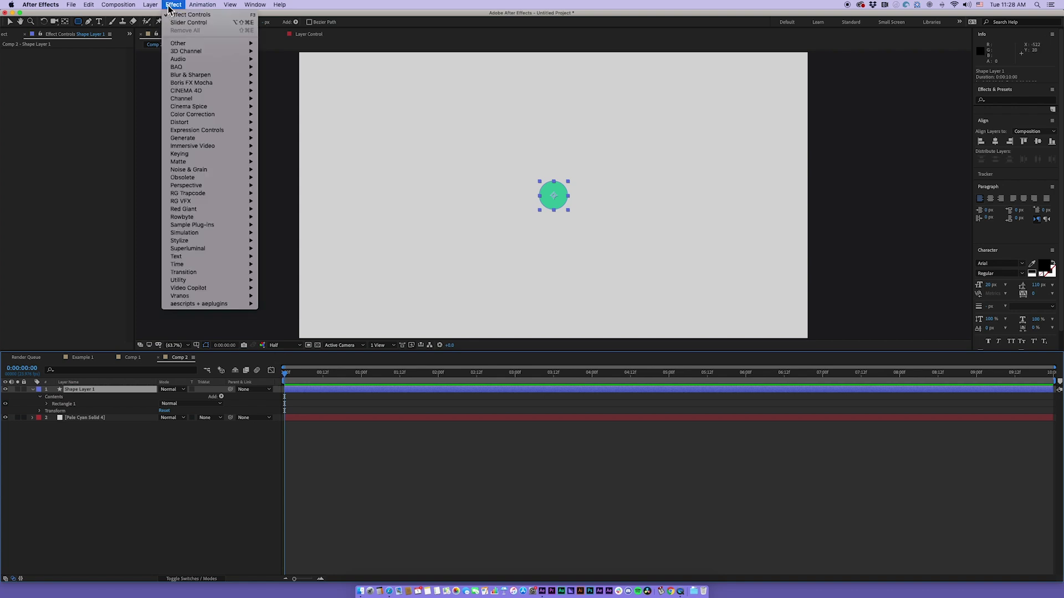
{"action": "mouse_move", "coordinate": [150, 4]}
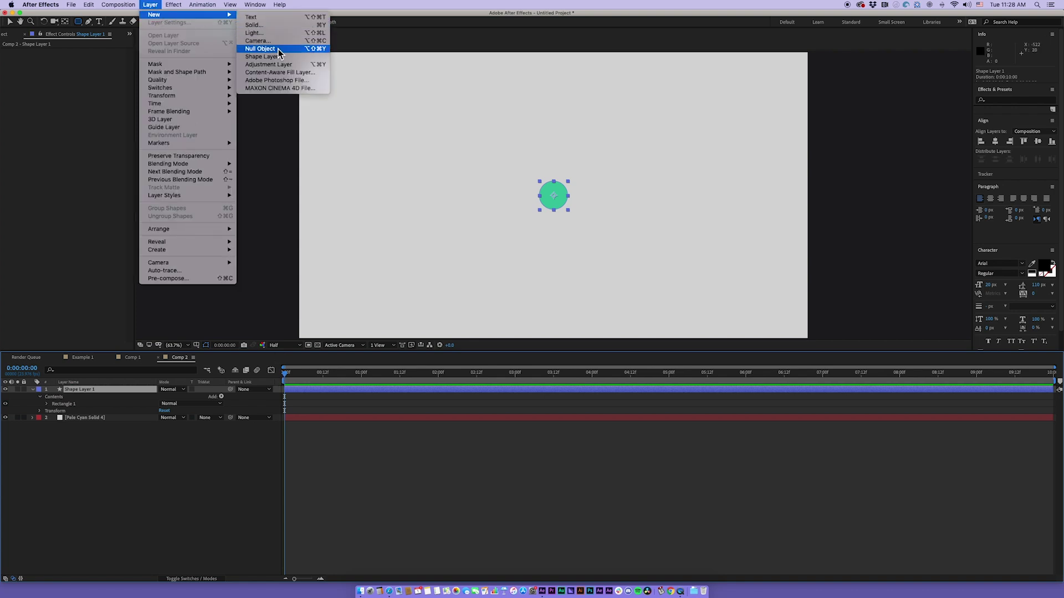
{"action": "left_click", "coordinate": [255, 49]}
{"action": "key", "text": "Return"}
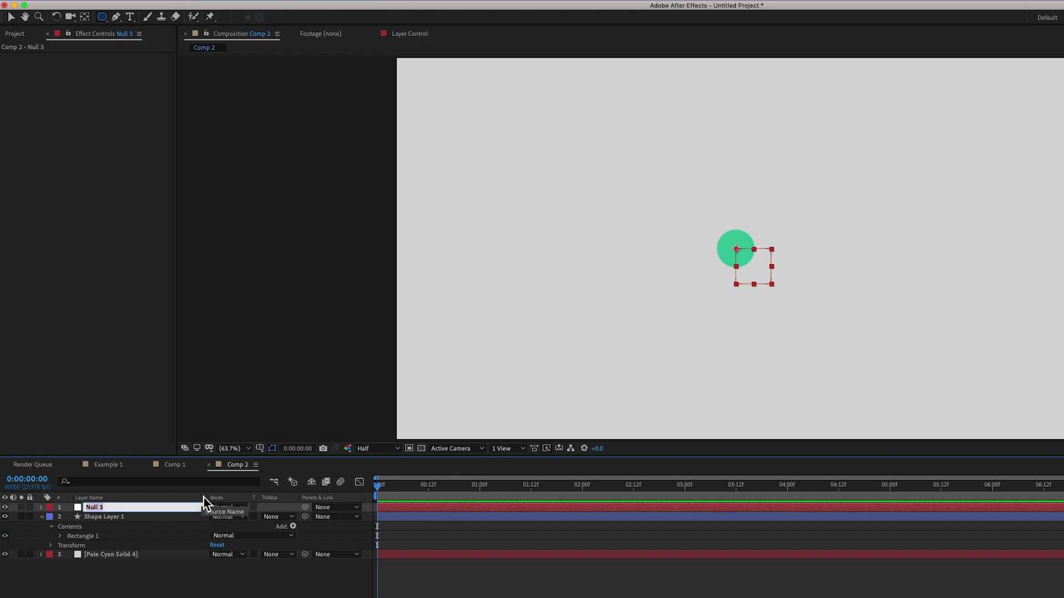
{"action": "type", "text": "control n"}
{"action": "key", "text": "Return"}
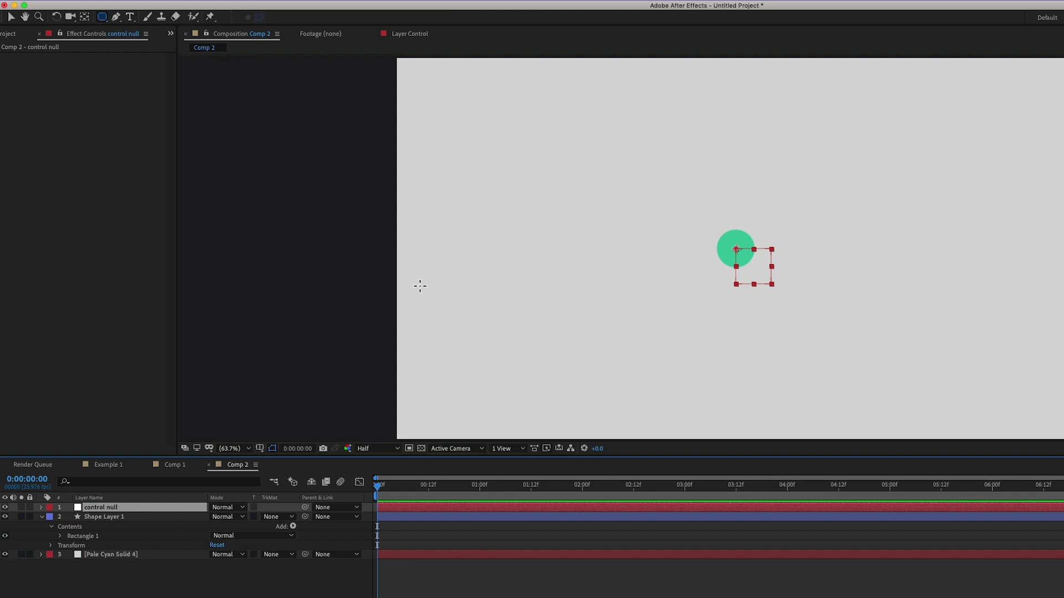
{"action": "left_click", "coordinate": [244, 7]}
{"action": "mouse_move", "coordinate": [273, 166]}
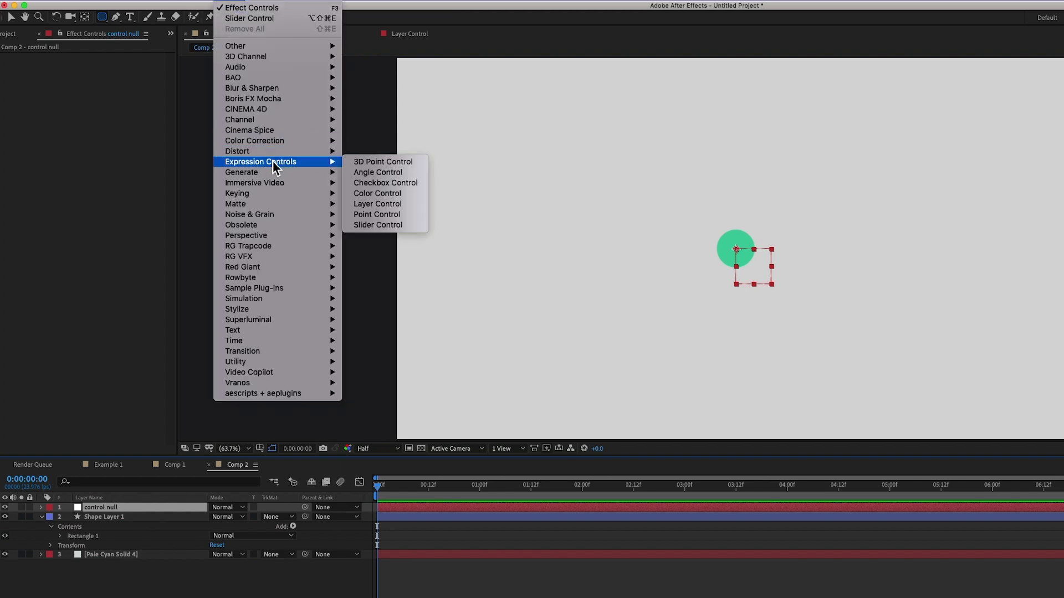
- Add a slider control and duplicate it into sliders named Freq, Amp and Scale
{"action": "left_click", "coordinate": [388, 226]}
{"action": "left_click", "coordinate": [49, 59]}
{"action": "key", "text": "Return"}
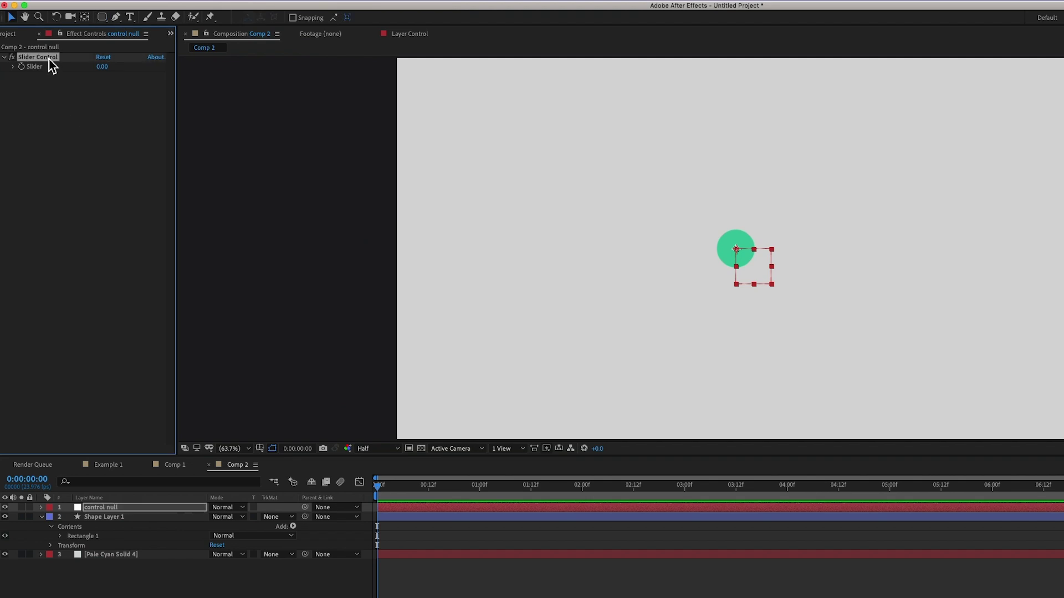
{"action": "type", "text": "Freq"}
{"action": "key", "text": "Return"}
{"action": "key", "text": "ctrl+d"}
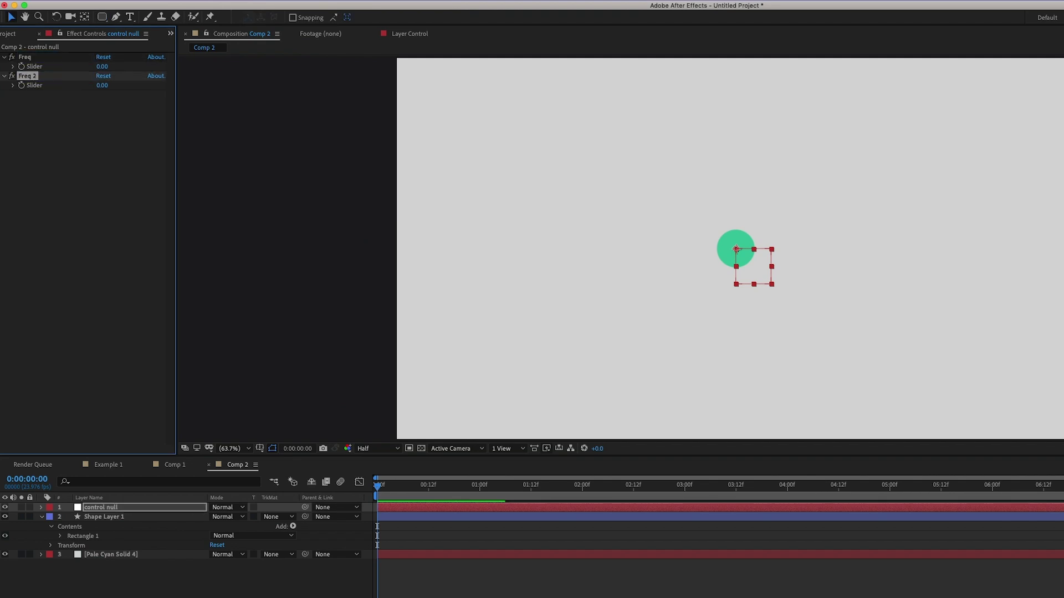
{"action": "key", "text": "Return"}
{"action": "key", "text": "Return"}
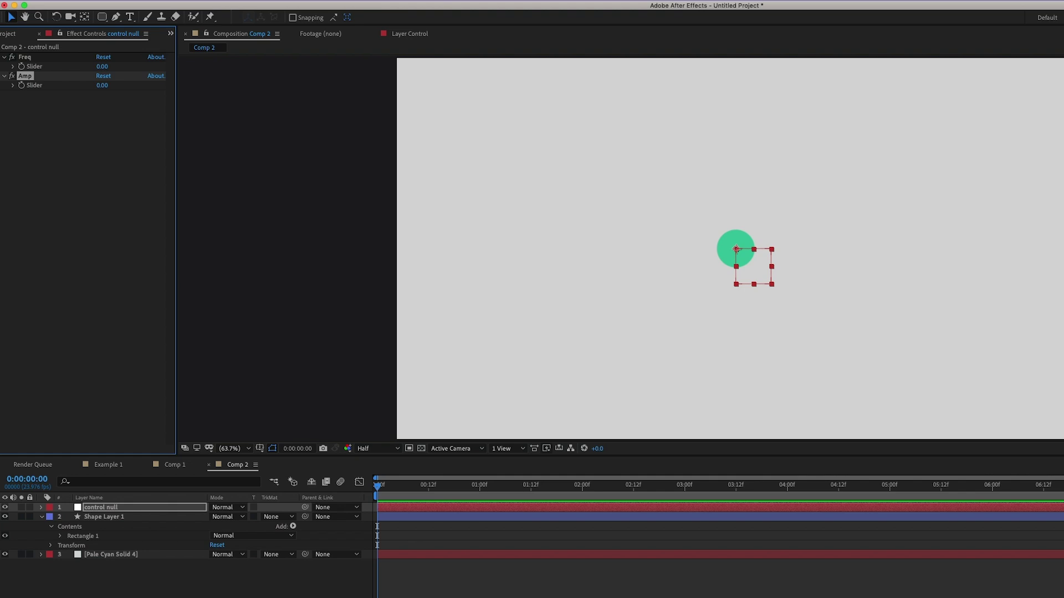
{"action": "key", "text": "ctrl+d"}
{"action": "key", "text": "Return"}
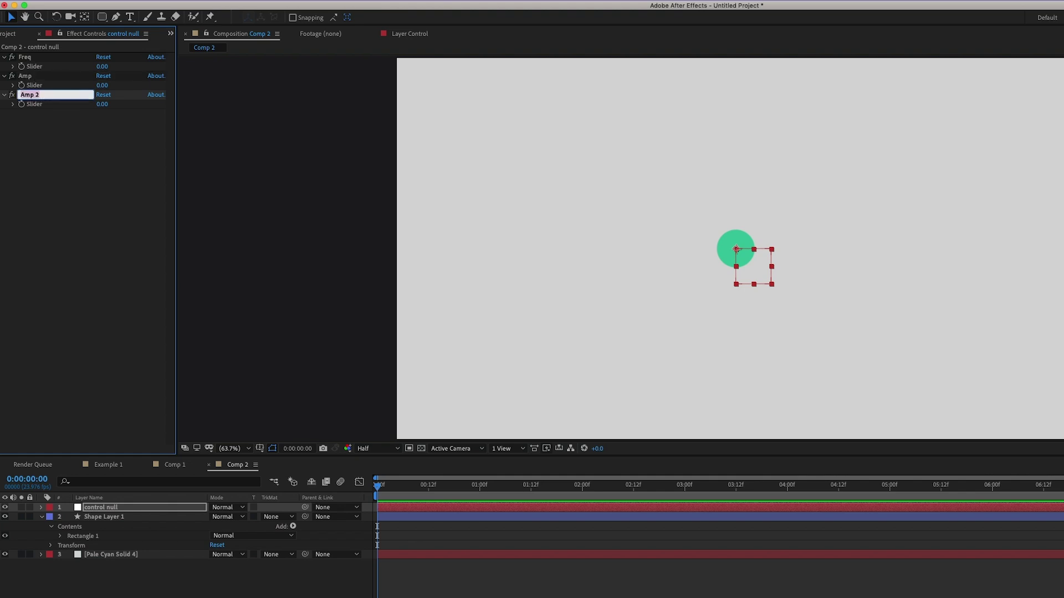
{"action": "type", "text": "Scale"}
{"action": "key", "text": "Return"}
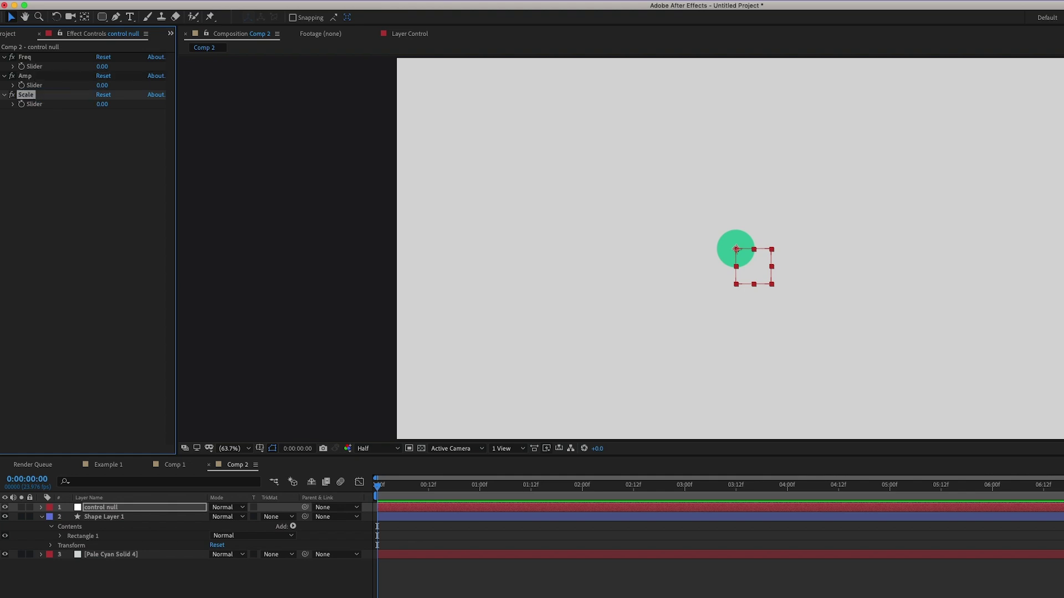
- Set the Freq, Amp and Scale slider values to 2, 100 and 2
{"action": "left_click", "coordinate": [103, 67]}
{"action": "type", "text": "2"}
{"action": "key", "text": "Tab"}
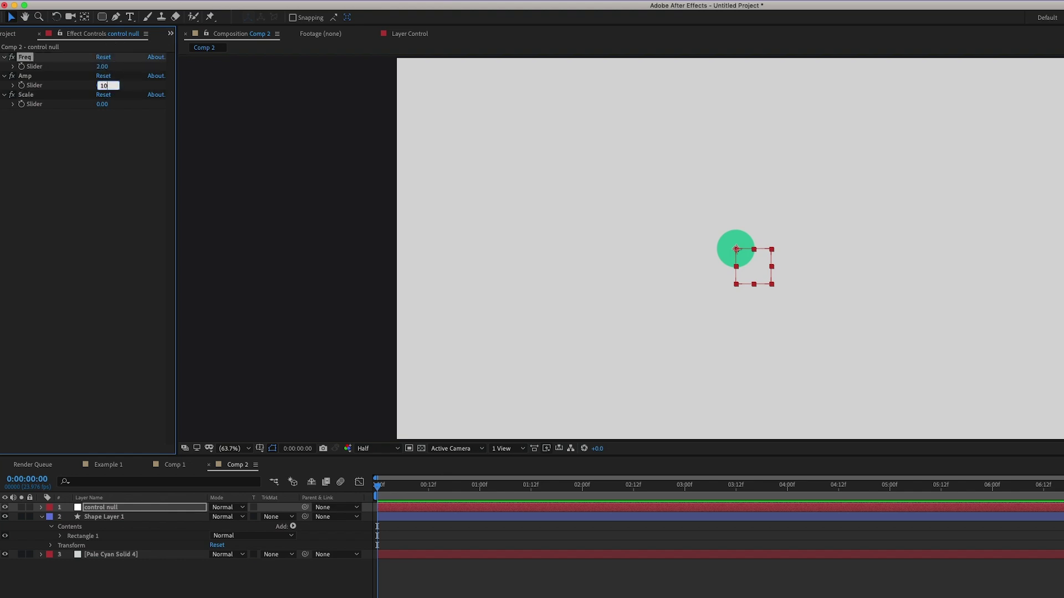
{"action": "key", "text": "Tab"}
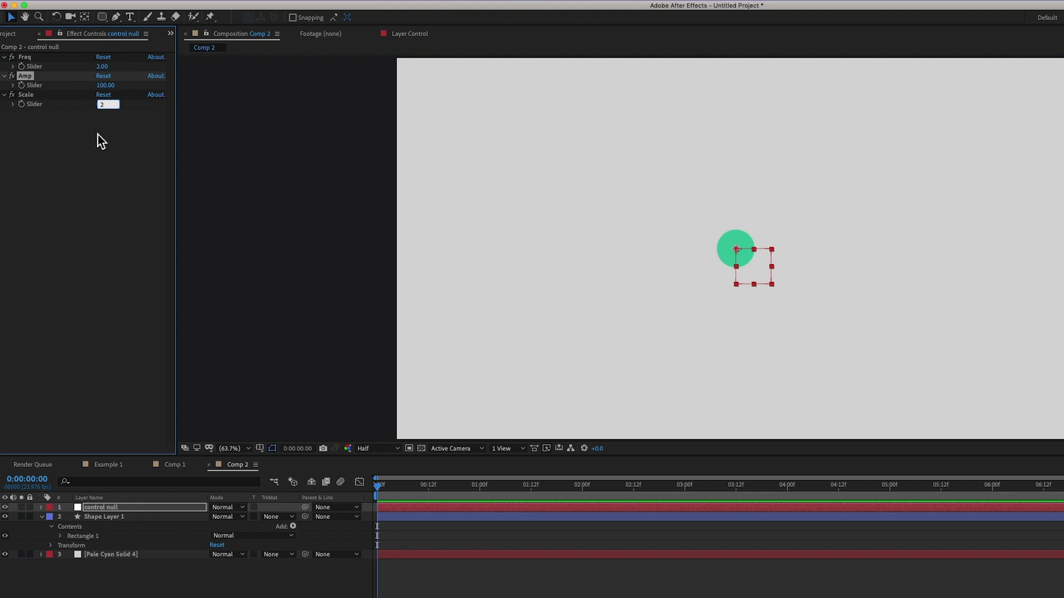
{"action": "left_click", "coordinate": [126, 165]}
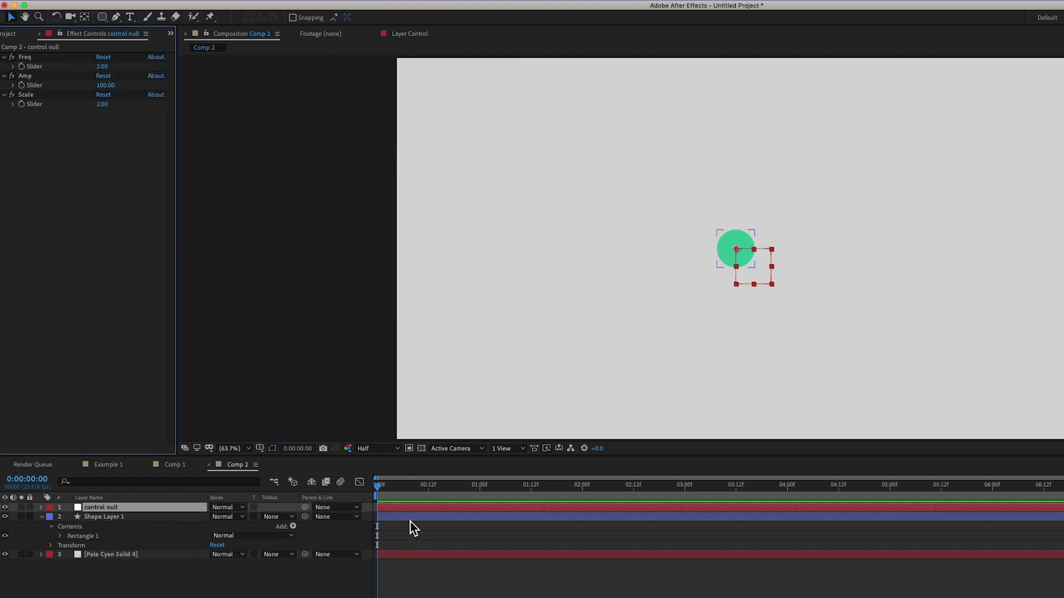
- Add a Position expression on Shape Layer 1 declaring var freq, linked to the Freq slider
{"action": "left_click", "coordinate": [101, 518]}
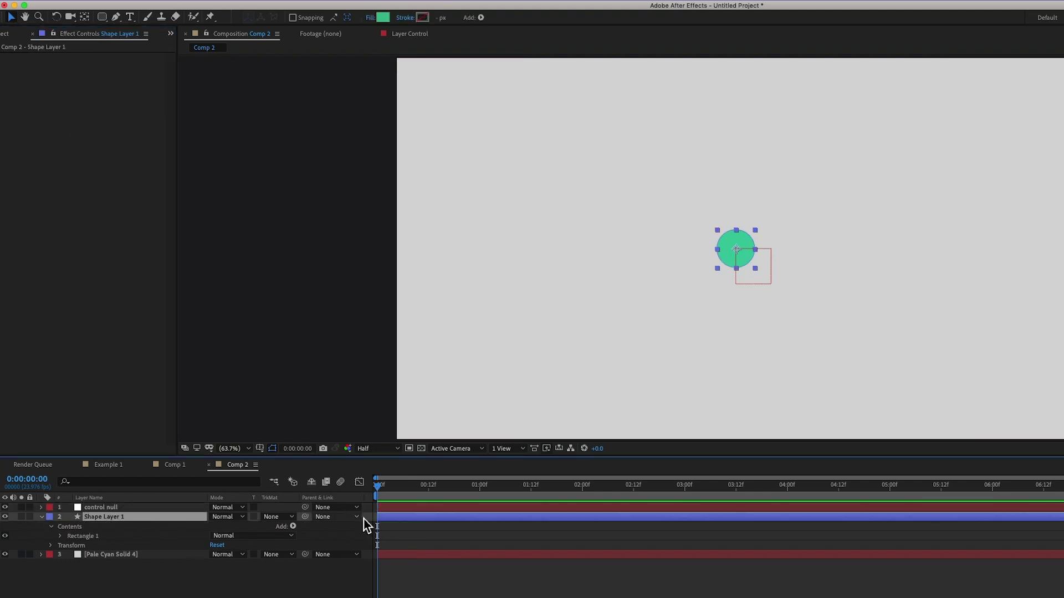
{"action": "key", "text": "p"}
{"action": "left_click", "coordinate": [69, 527], "text": "alt"}
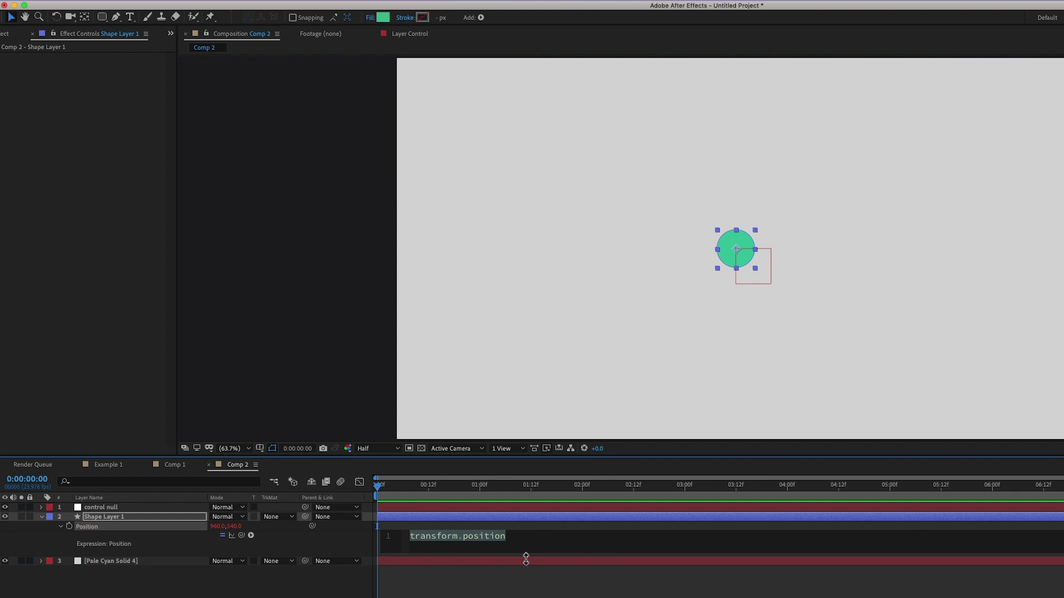
{"action": "mouse_move", "coordinate": [526, 560]}
{"action": "left_mouse_down"}
{"action": "mouse_move", "coordinate": [526, 586]}
{"action": "mouse_move", "coordinate": [527, 560]}
{"action": "left_mouse_up"}
{"action": "type", "text": "var freq="}
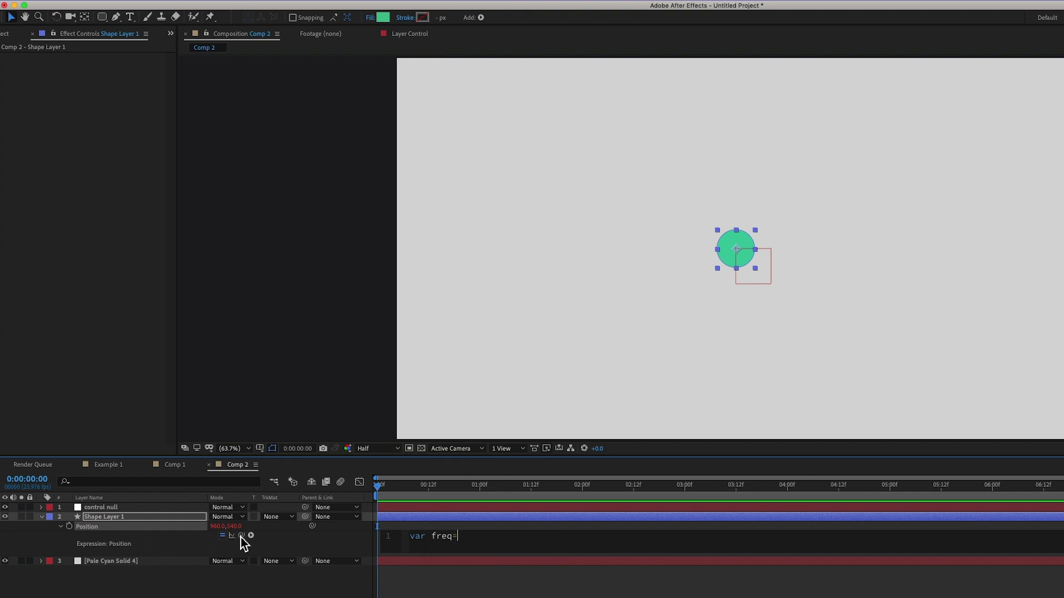
{"action": "mouse_move", "coordinate": [242, 535]}
{"action": "left_mouse_down"}
{"action": "mouse_move", "coordinate": [155, 305]}
{"action": "mouse_move", "coordinate": [258, 588]}
{"action": "mouse_move", "coordinate": [237, 541]}
{"action": "left_mouse_up"}
{"action": "left_click", "coordinate": [135, 508]}
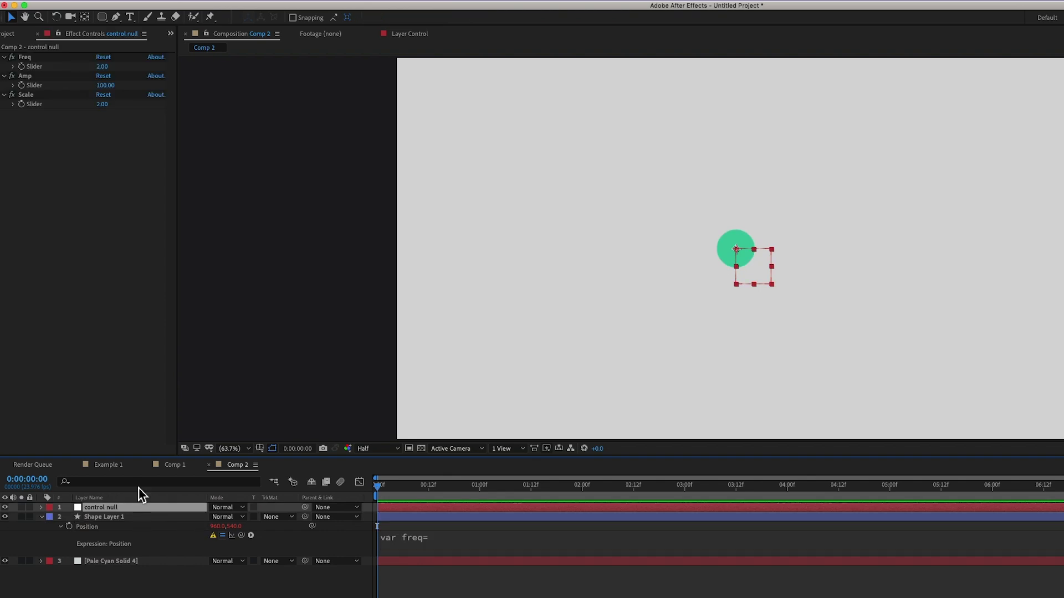
{"action": "left_click", "coordinate": [468, 541]}
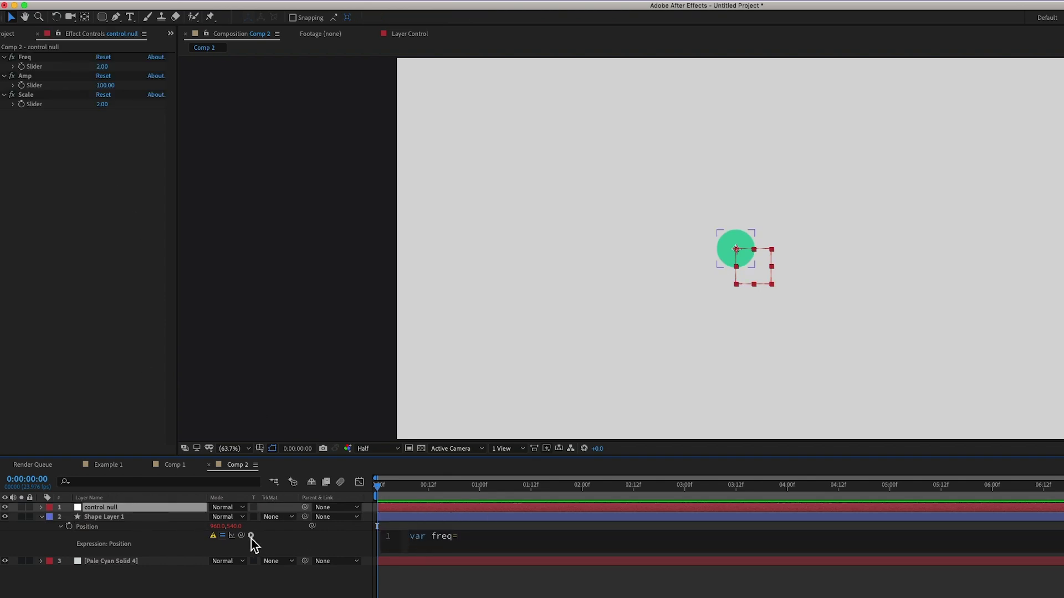
{"action": "left_click_drag", "start_coordinate": [241, 535], "coordinate": [39, 67]}
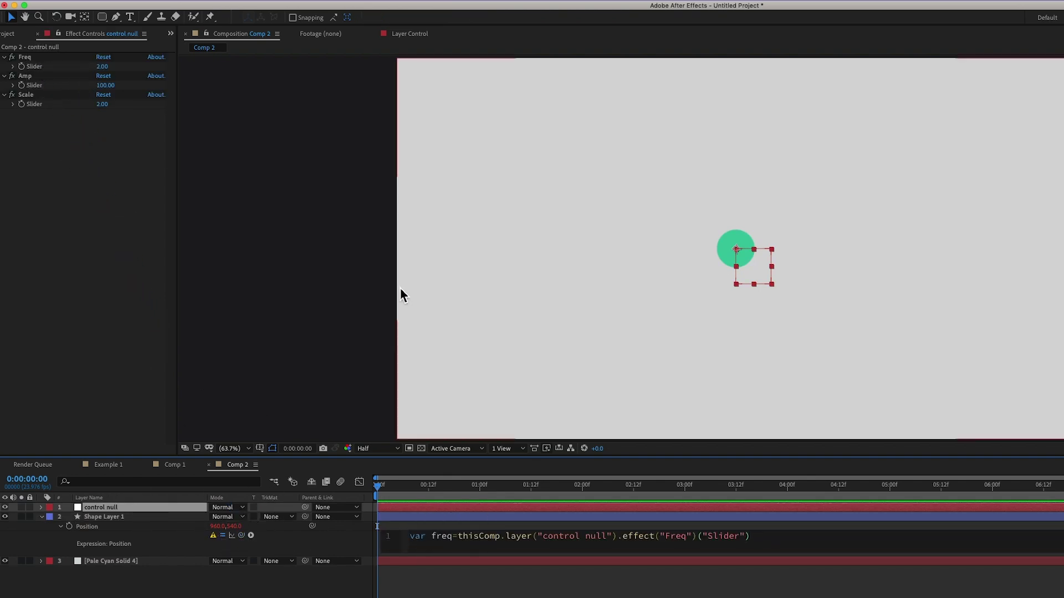
{"action": "type", "text": ";"}
- Add var amp and var scale lines linked to the Amp and Scale sliders
{"action": "key", "text": "Return"}
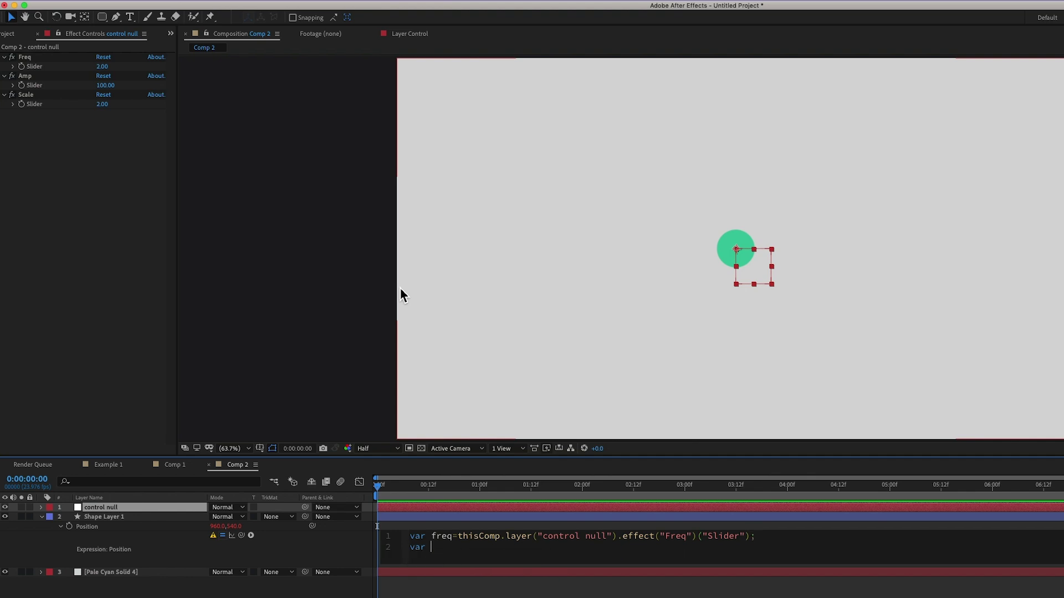
{"action": "type", "text": "var amp"}
{"action": "key", "text": "Escape"}
{"action": "type", "text": "="}
{"action": "left_click_drag", "start_coordinate": [243, 536], "coordinate": [35, 84]}
{"action": "type", "text": ";"}
{"action": "key", "text": "Return"}
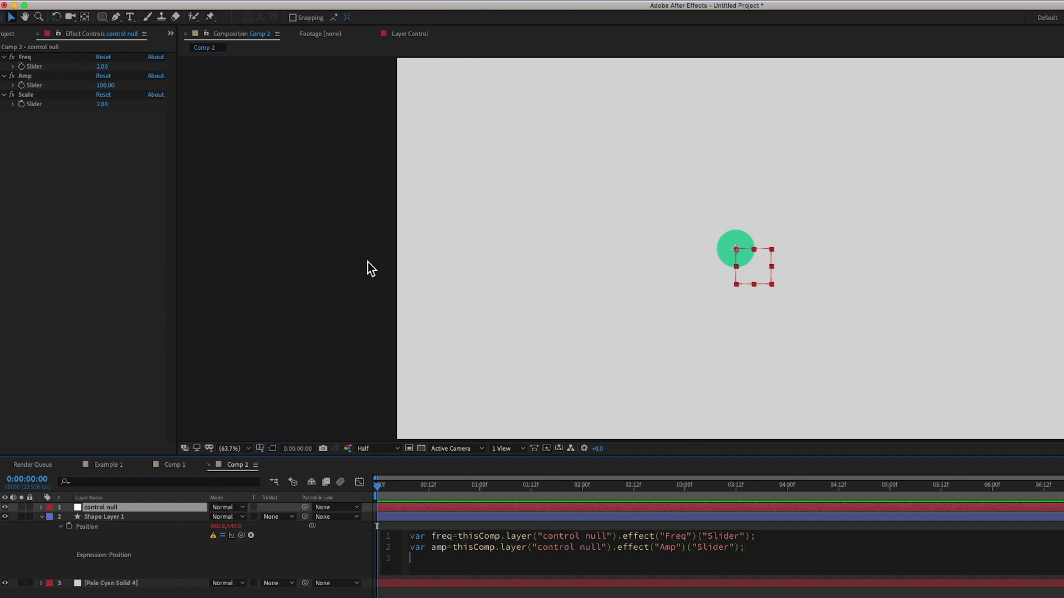
{"action": "type", "text": "var scal"}
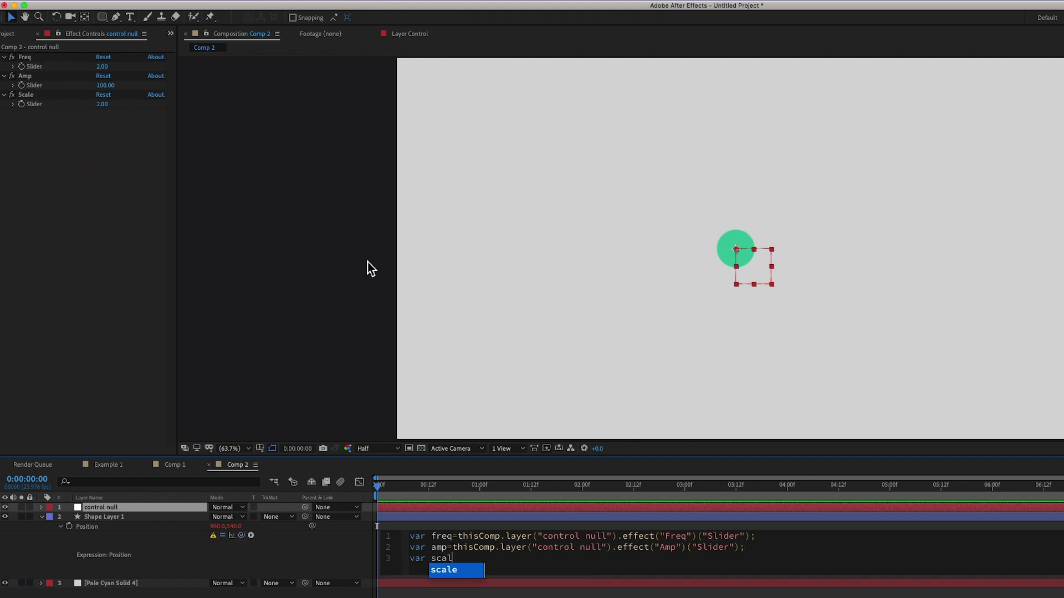
{"action": "type", "text": "e="}
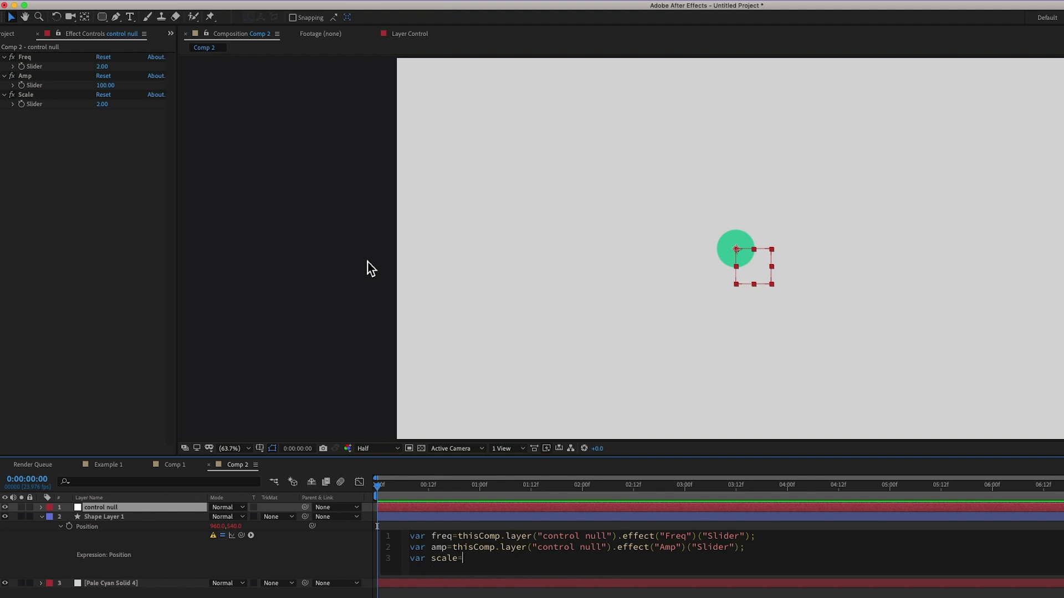
{"action": "left_click_drag", "start_coordinate": [241, 535], "coordinate": [43, 111]}
{"action": "key", "text": "Return"}
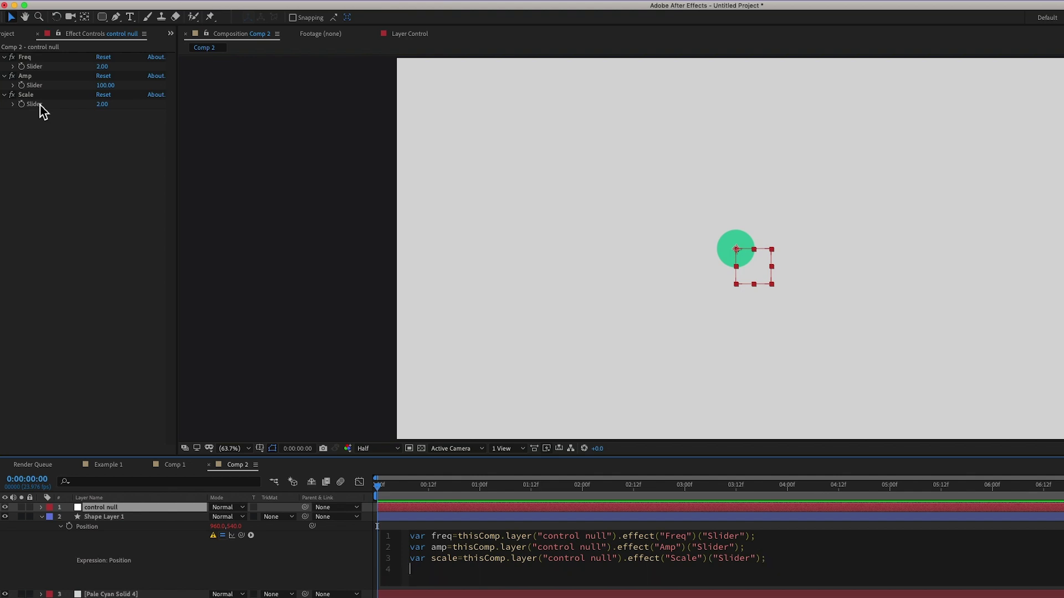
{"action": "key", "text": "Return"}
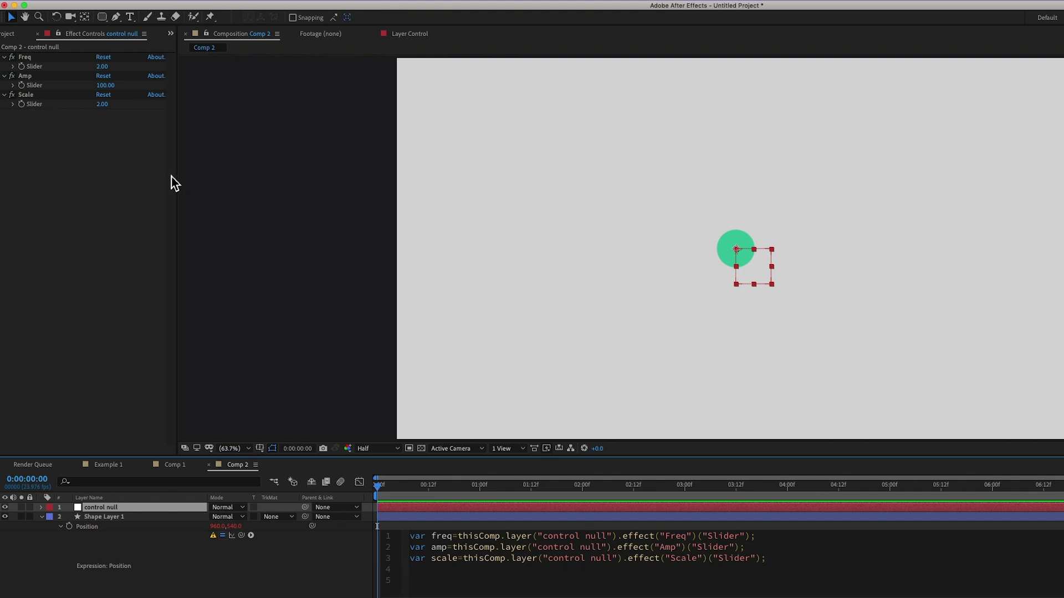
- End the expression with wiggle(freq,amp) and preview the wandering circle
{"action": "type", "text": "wigg"}
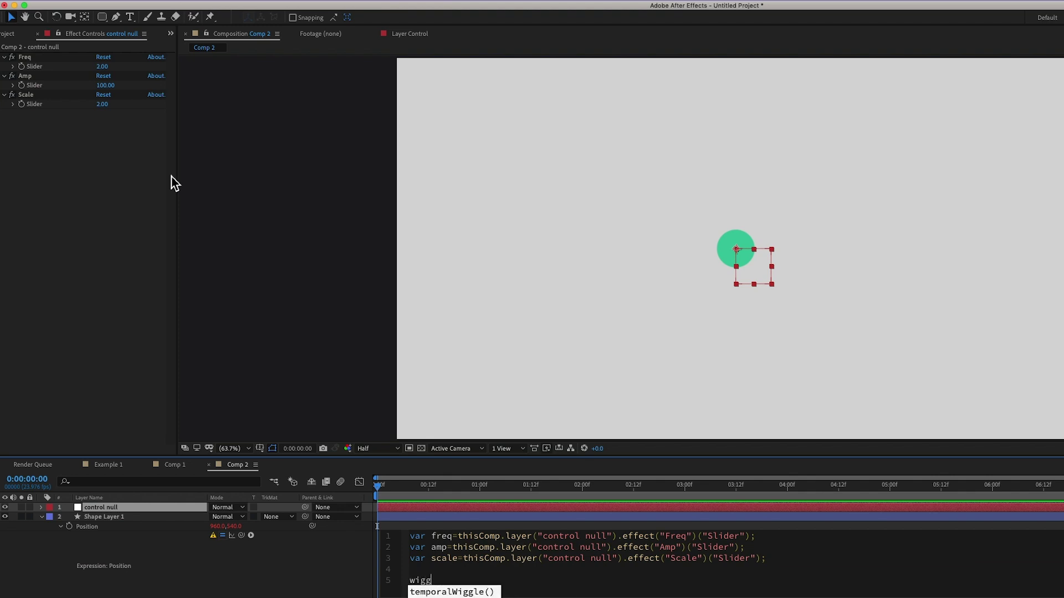
{"action": "type", "text": "le("}
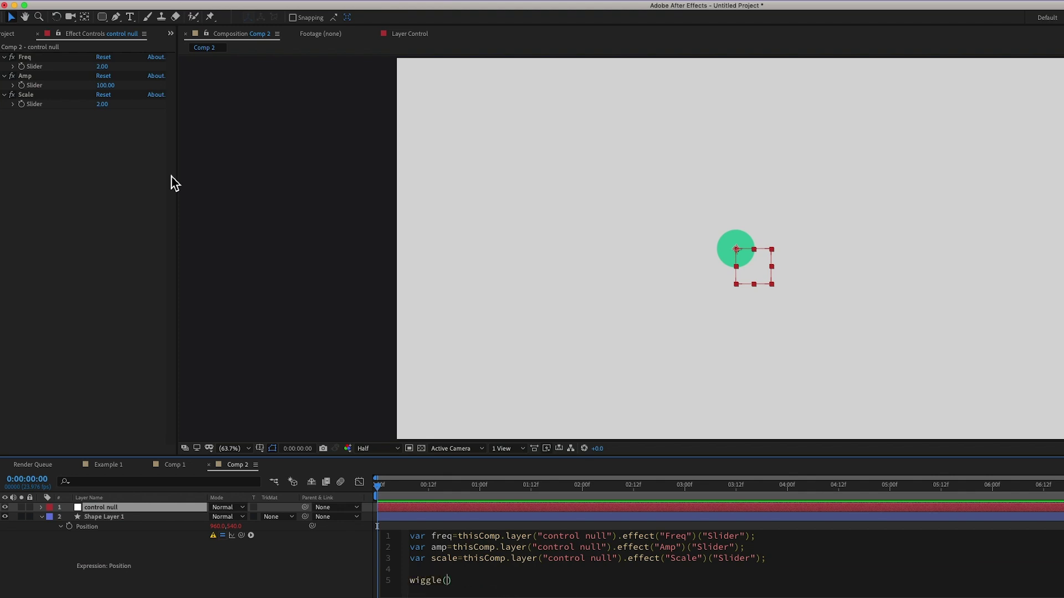
{"action": "type", "text": "freq,amp"}
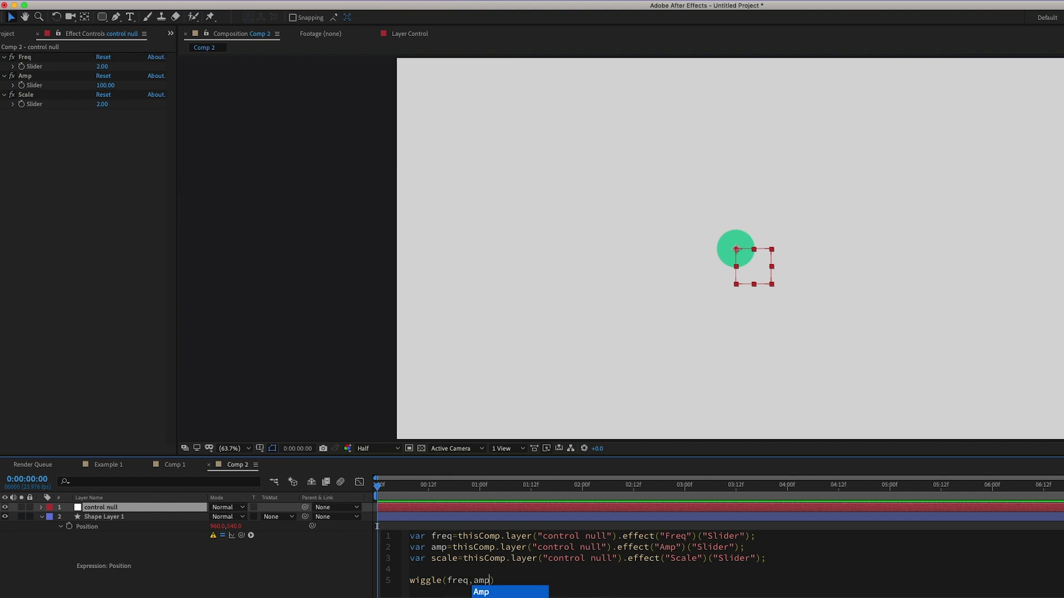
{"action": "left_click", "coordinate": [377, 526]}
{"action": "key", "text": "space"}
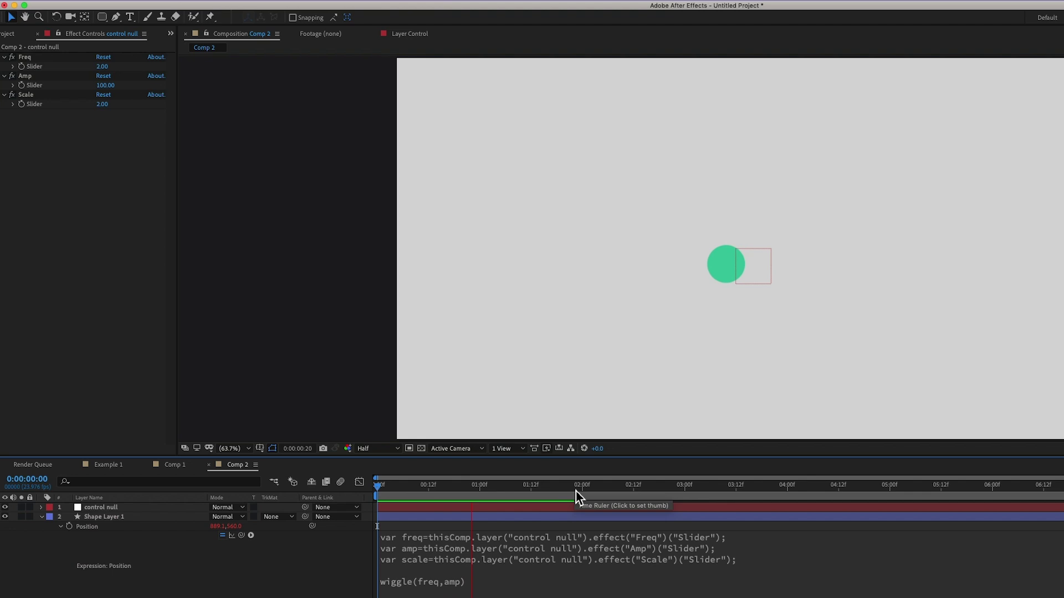
{"action": "key", "text": "space"}
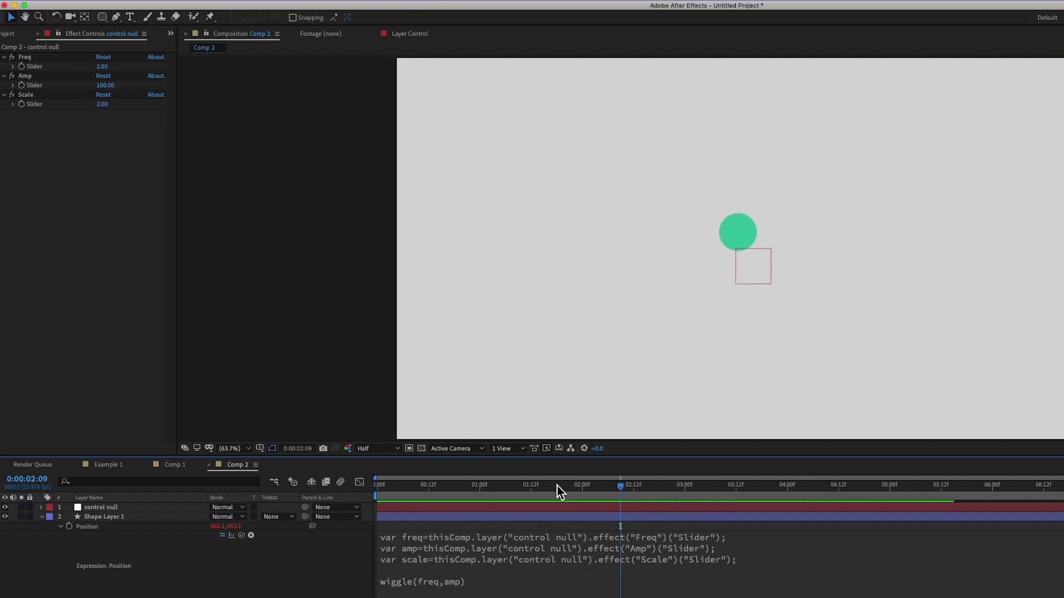
{"action": "left_click", "coordinate": [742, 234]}
{"action": "left_click", "coordinate": [688, 240]}
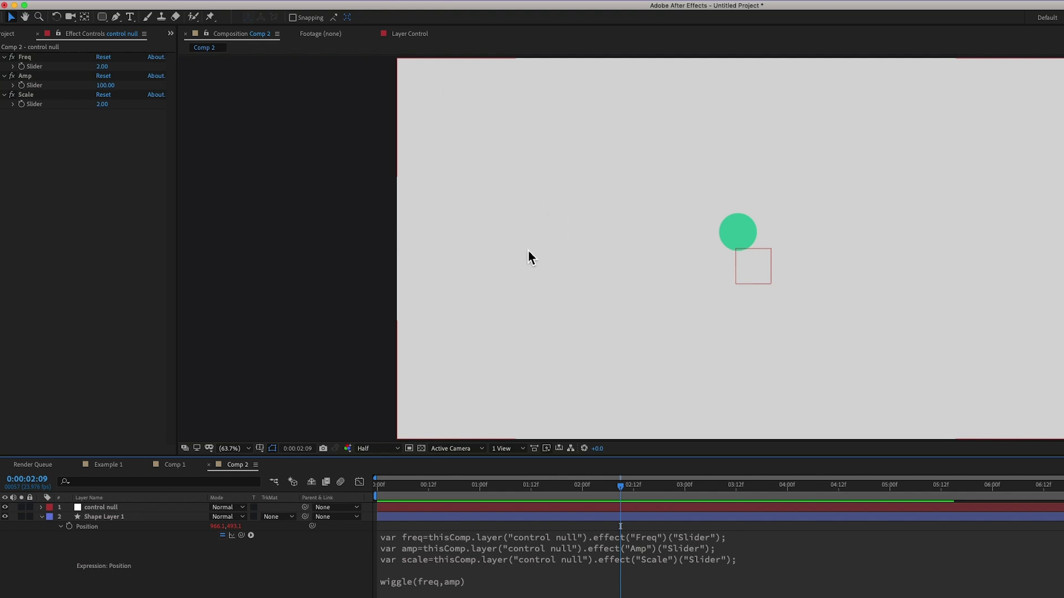
- Switch to the Example 1 comp and play its dot-grid animation from the start
{"action": "left_click", "coordinate": [99, 465]}
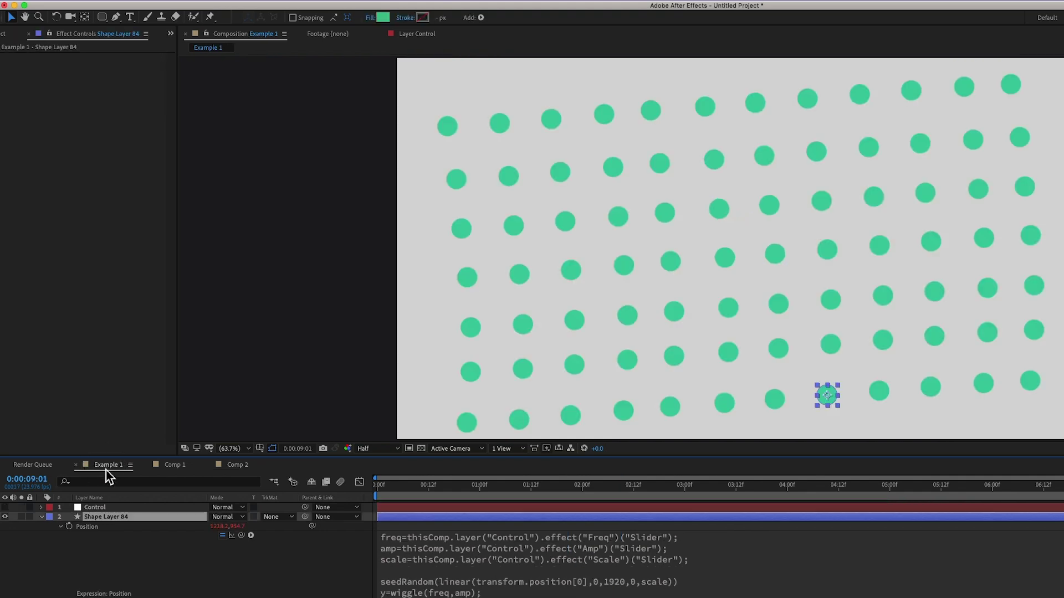
{"action": "left_click", "coordinate": [41, 517]}
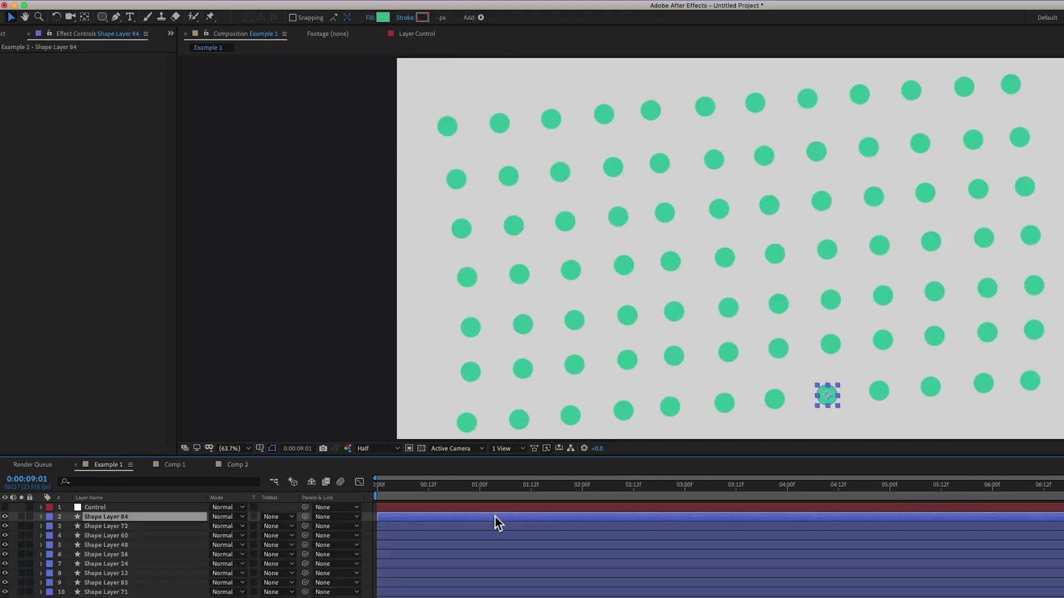
{"action": "left_click_drag", "start_coordinate": [459, 487], "coordinate": [349, 492]}
{"action": "key", "text": "space"}
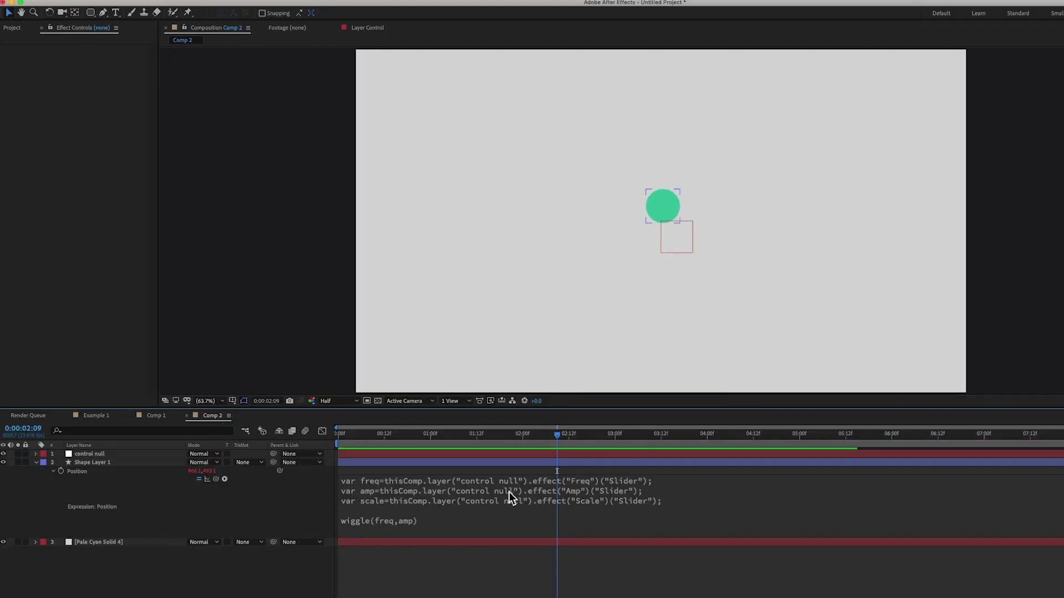
- Preview the wiggle, then insert a seedRandom() line above the wiggle line
{"action": "key", "text": "space"}
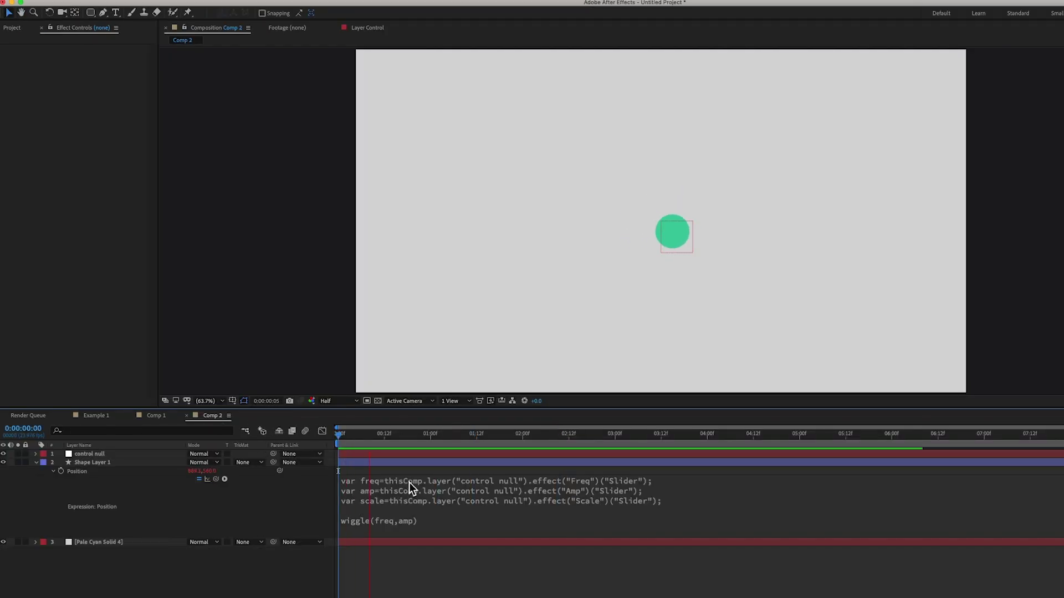
{"action": "left_click", "coordinate": [446, 518]}
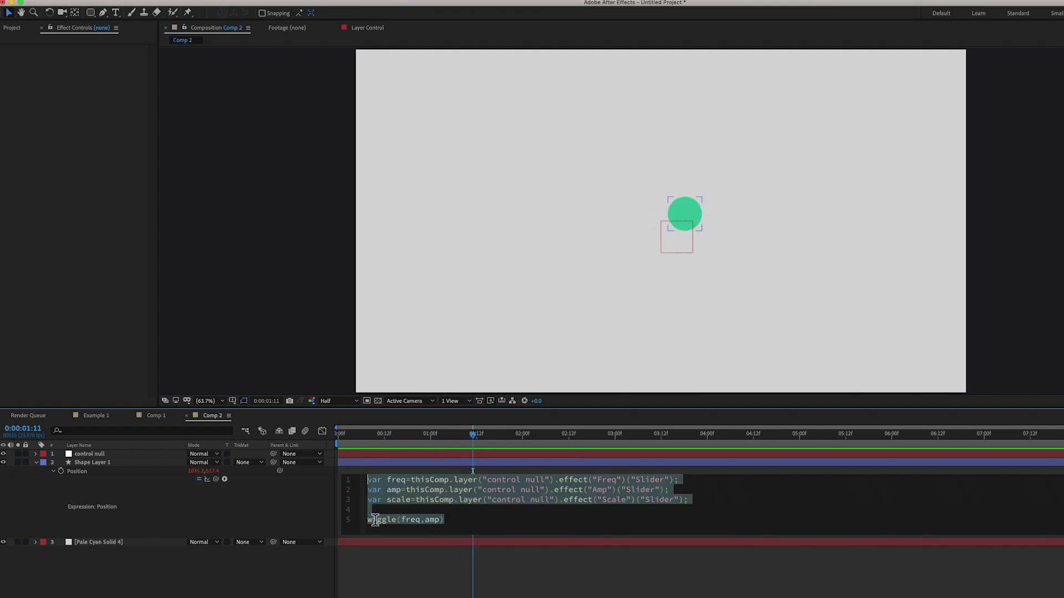
{"action": "left_click", "coordinate": [427, 510]}
{"action": "left_click", "coordinate": [427, 510]}
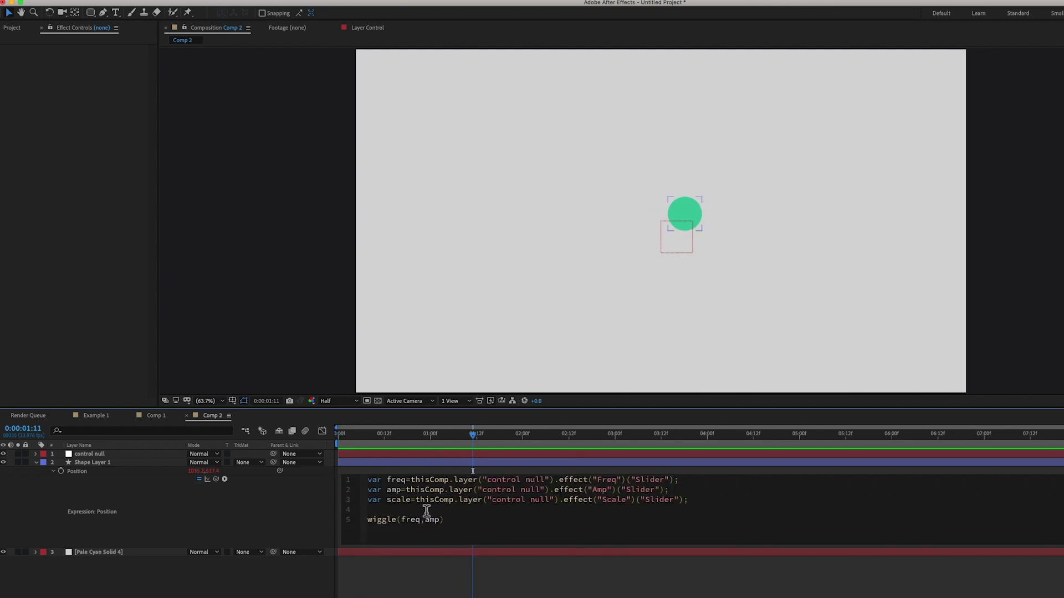
{"action": "key", "text": "Return"}
{"action": "type", "text": "seed"}
{"action": "key", "text": "Return"}
- Fill the seed with linear(transform.position[0],0,1920,0,scale); and return to the comp start
{"action": "type", "text": "line"}
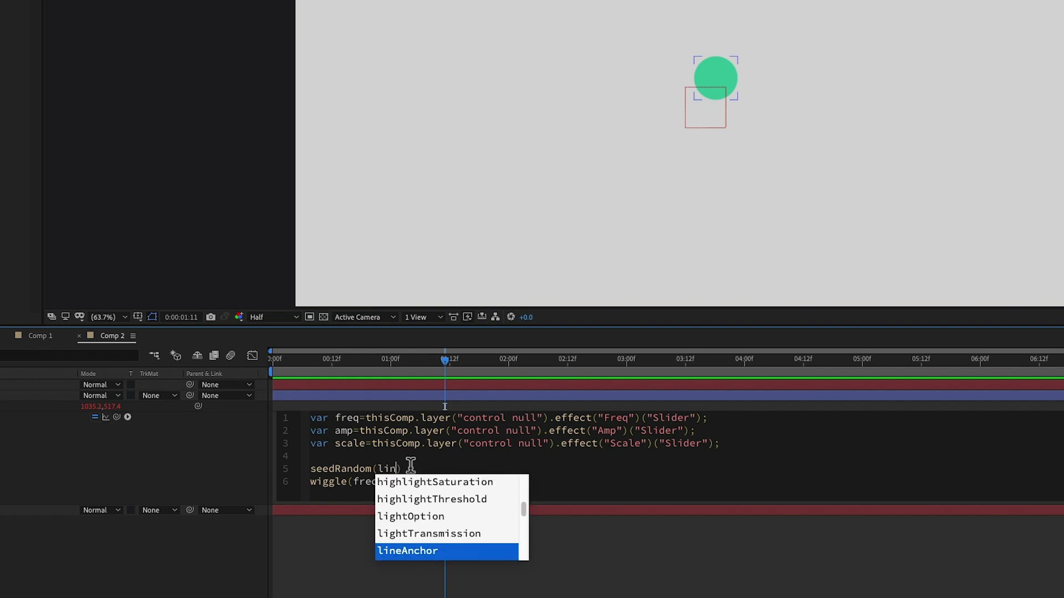
{"action": "key", "text": "Down"}
{"action": "key", "text": "Down"}
{"action": "key", "text": "Down"}
{"action": "key", "text": "Down"}
{"action": "key", "text": "Return"}
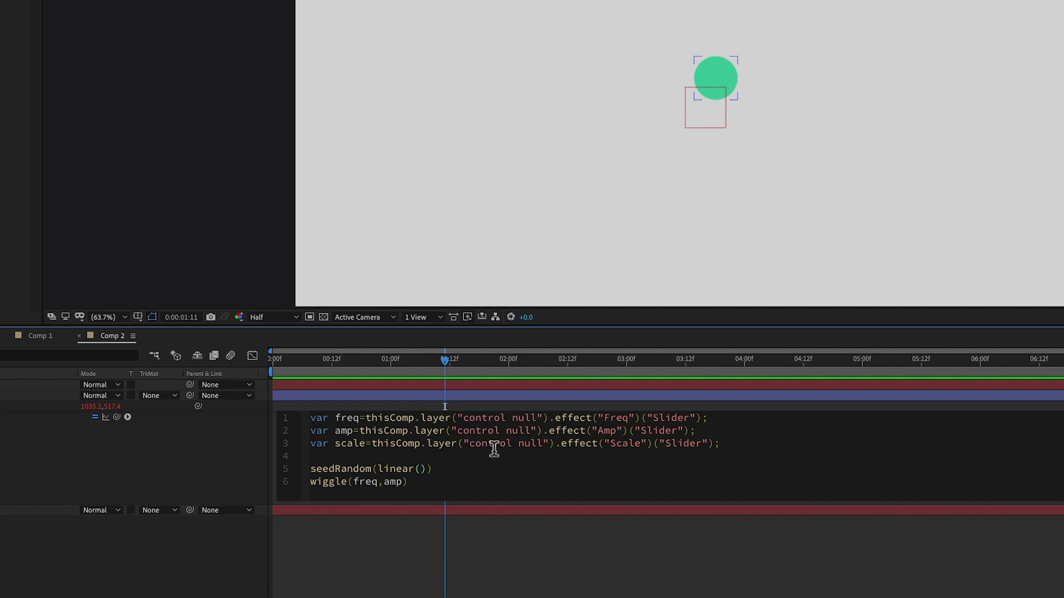
{"action": "left_click_drag", "start_coordinate": [118, 420], "coordinate": [89, 411]}
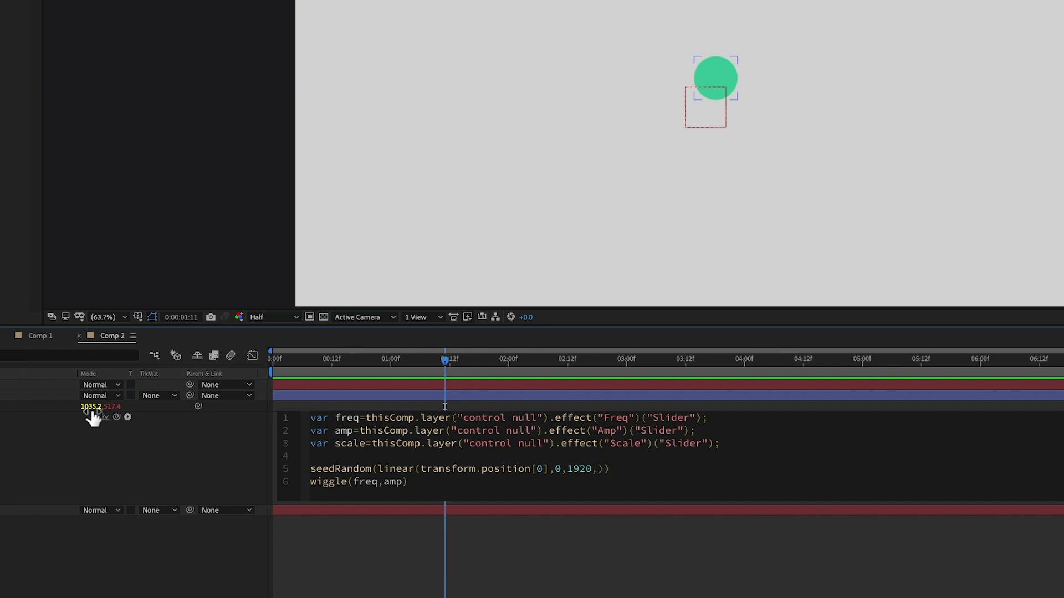
{"action": "type", "text": "0"}
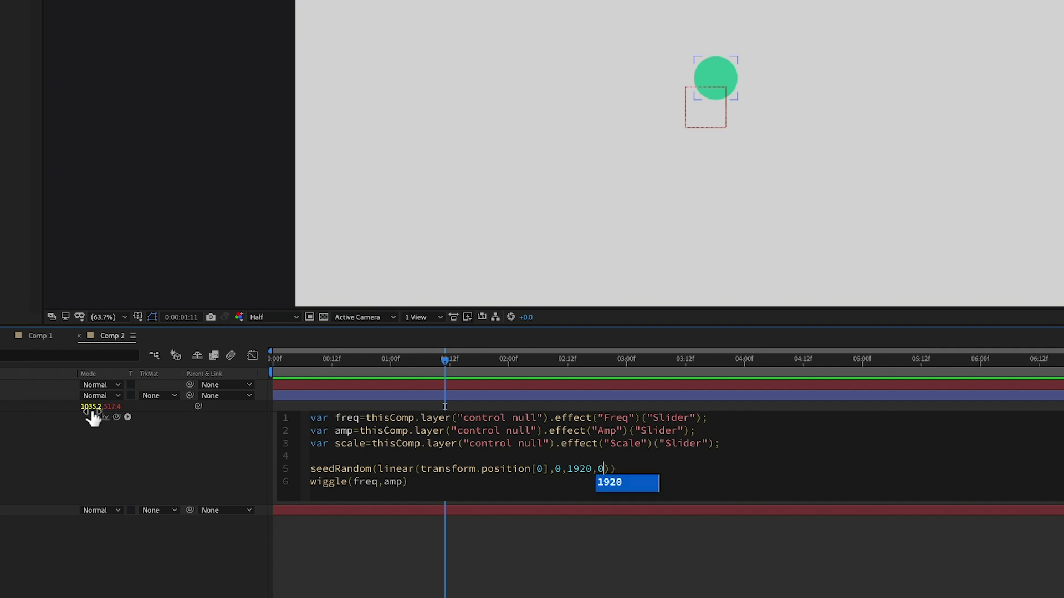
{"action": "type", "text": ",scale"}
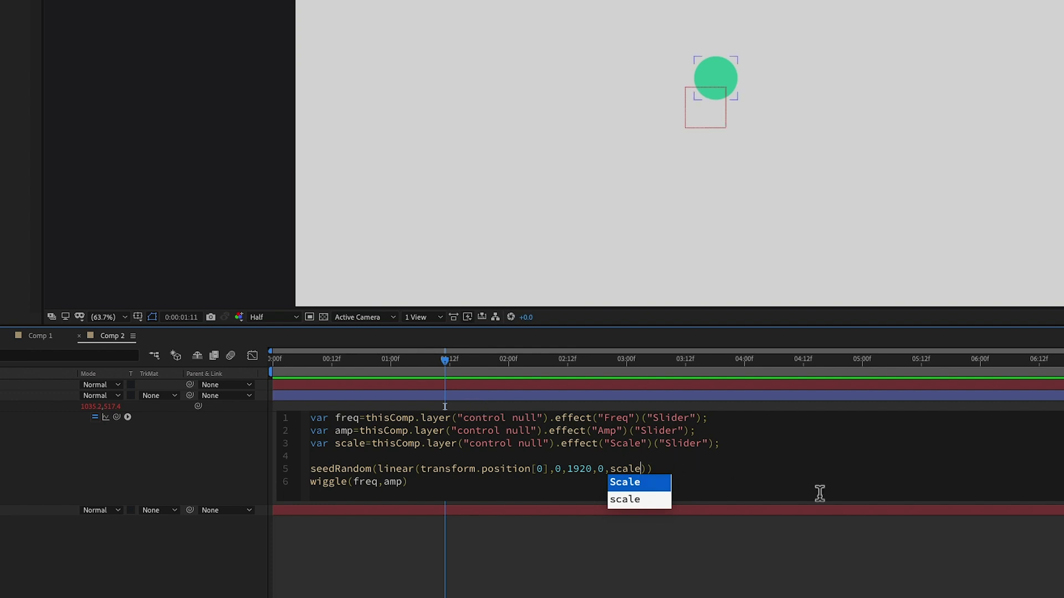
{"action": "left_click", "coordinate": [688, 472]}
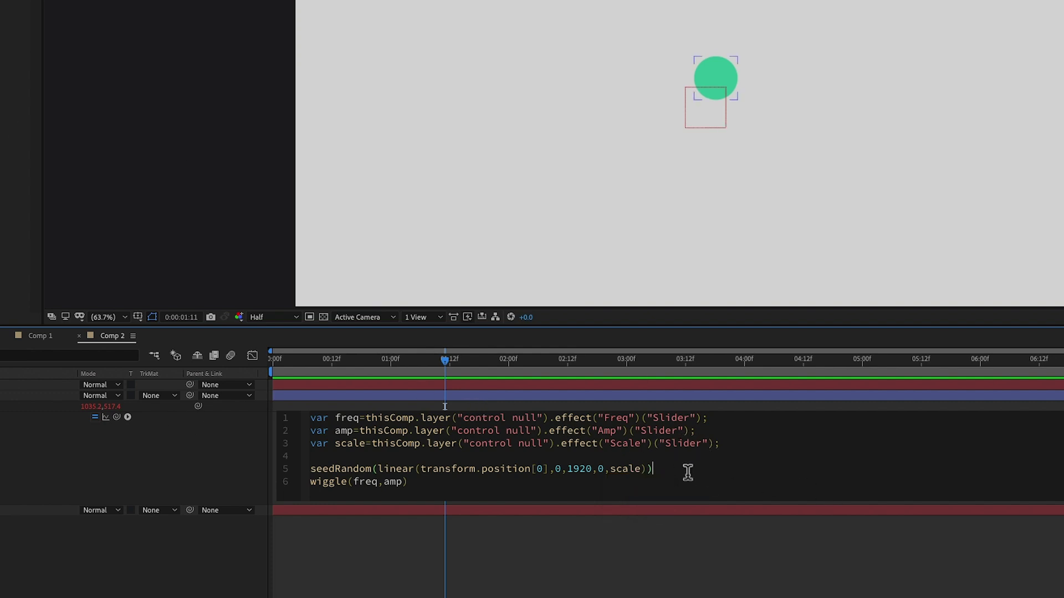
{"action": "type", "text": ";"}
{"action": "left_click_drag", "start_coordinate": [635, 371], "coordinate": [256, 369]}
- Duplicate and nudge the circle into a row of six, then preview the row
{"action": "left_click", "coordinate": [302, 394]}
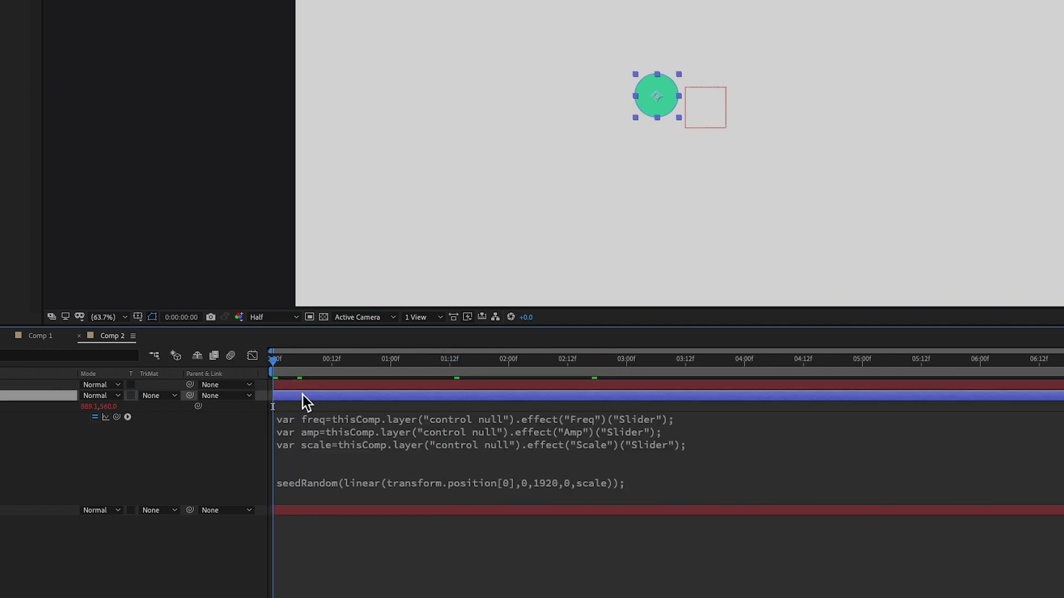
{"action": "key", "text": "ctrl+d"}
{"action": "key", "text": "shift+Right"}
{"action": "key", "text": "shift+Right"}
{"action": "key", "text": "shift+Right"}
{"action": "key", "text": "shift+Right"}
{"action": "key", "text": "shift+Right"}
{"action": "key", "text": "shift+Right"}
{"action": "key", "text": "shift+Right"}
{"action": "key", "text": "shift+Right"}
{"action": "key", "text": "ctrl+d"}
{"action": "key", "text": "shift+Right"}
{"action": "key", "text": "shift+Right"}
{"action": "key", "text": "shift+Right"}
{"action": "key", "text": "shift+Right"}
{"action": "key", "text": "shift+Right"}
{"action": "key", "text": "shift+Right"}
{"action": "key", "text": "shift+Right"}
{"action": "key", "text": "shift+Right"}
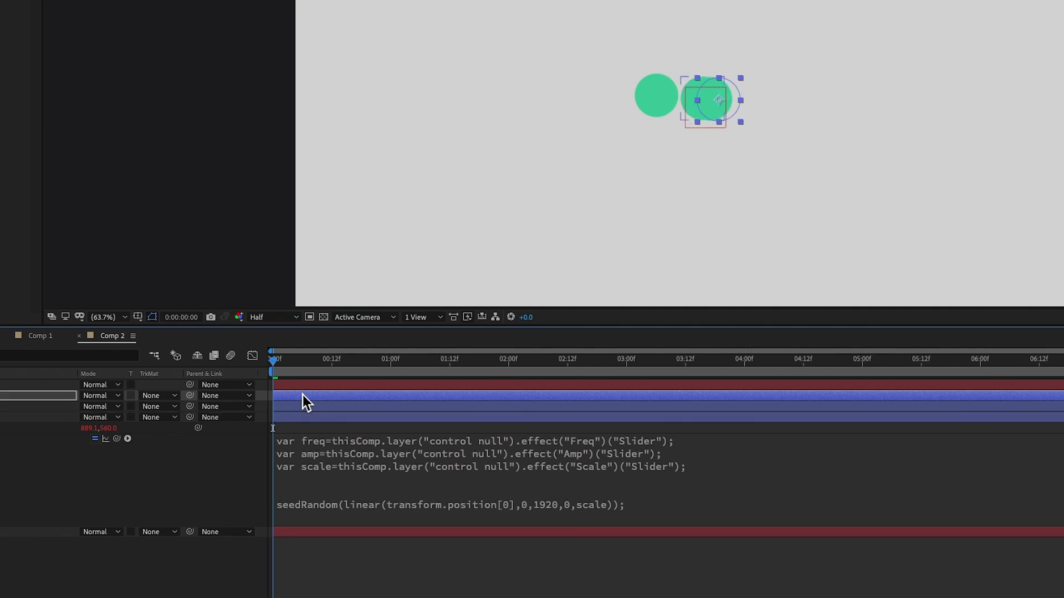
{"action": "key", "text": "shift+Right"}
{"action": "key", "text": "ctrl+d"}
{"action": "key", "text": "shift+Right"}
{"action": "key", "text": "shift+Right"}
{"action": "key", "text": "shift+Right"}
{"action": "key", "text": "shift+Right"}
{"action": "key", "text": "shift+Right"}
{"action": "key", "text": "shift+Right"}
{"action": "key", "text": "shift+Right"}
{"action": "key", "text": "shift+Right"}
{"action": "key", "text": "shift+Right"}
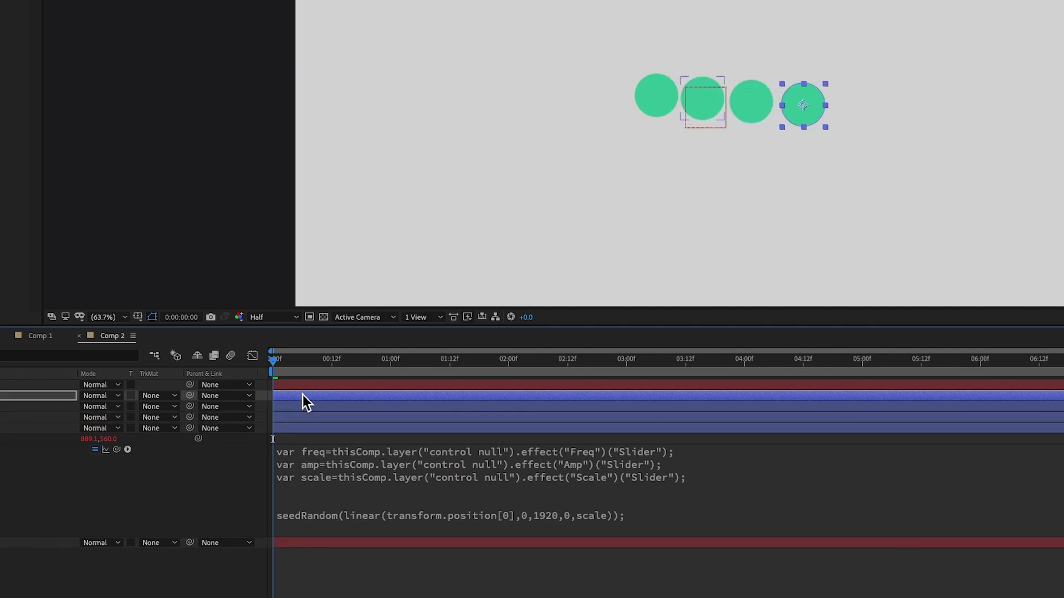
{"action": "key", "text": "ctrl+d"}
{"action": "key", "text": "shift+Right"}
{"action": "key", "text": "shift+Right"}
{"action": "key", "text": "shift+Right"}
{"action": "key", "text": "shift+Right"}
{"action": "key", "text": "shift+Right"}
{"action": "key", "text": "shift+Right"}
{"action": "key", "text": "shift+Right"}
{"action": "key", "text": "shift+Right"}
{"action": "key", "text": "shift+Right"}
{"action": "key", "text": "ctrl+d"}
{"action": "key", "text": "shift+Right"}
{"action": "key", "text": "shift+Right"}
{"action": "key", "text": "shift+Right"}
{"action": "key", "text": "shift+Right"}
{"action": "key", "text": "shift+Right"}
{"action": "key", "text": "shift+Right"}
{"action": "key", "text": "shift+Right"}
{"action": "key", "text": "shift+Right"}
{"action": "key", "text": "shift+Right"}
{"action": "key", "text": "shift+Right"}
{"action": "key", "text": "shift+Right"}
{"action": "key", "text": "shift+Right"}
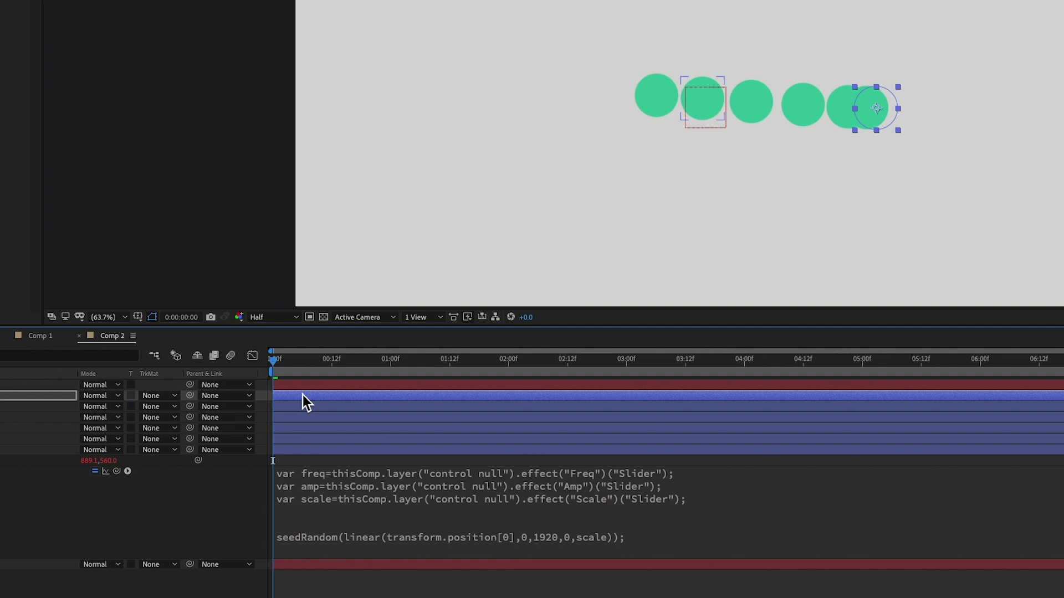
{"action": "key", "text": "space"}
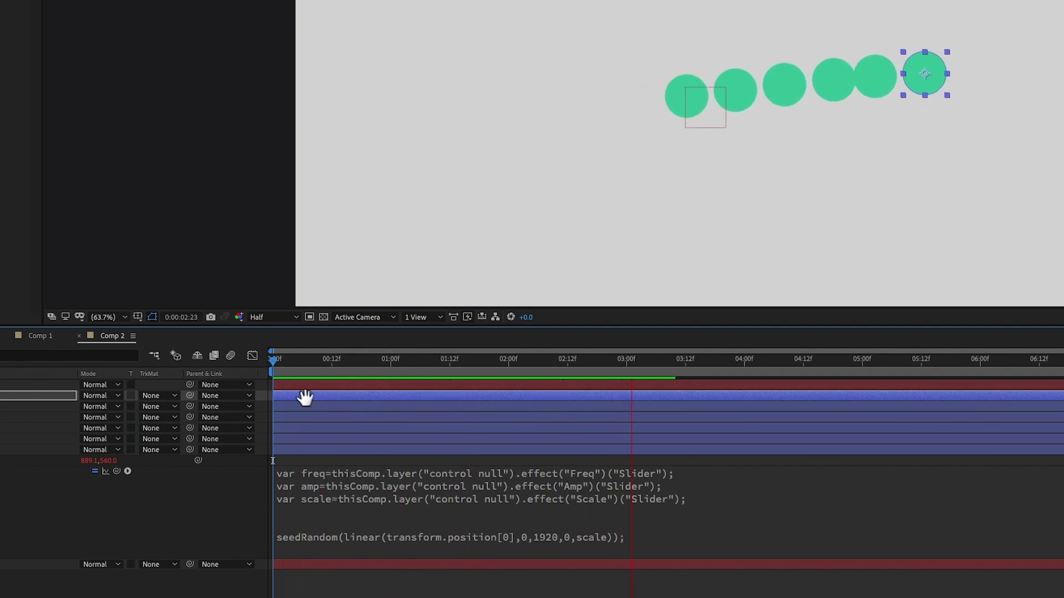
- Duplicate the row downward into four rows of six circles and preview the grid
{"action": "key", "text": "ctrl+a"}
{"action": "key", "text": "ctrl+d"}
{"action": "key", "text": "shift+Down"}
{"action": "key", "text": "shift+Down"}
{"action": "key", "text": "shift+Down"}
{"action": "key", "text": "shift+Down"}
{"action": "key", "text": "shift+Down"}
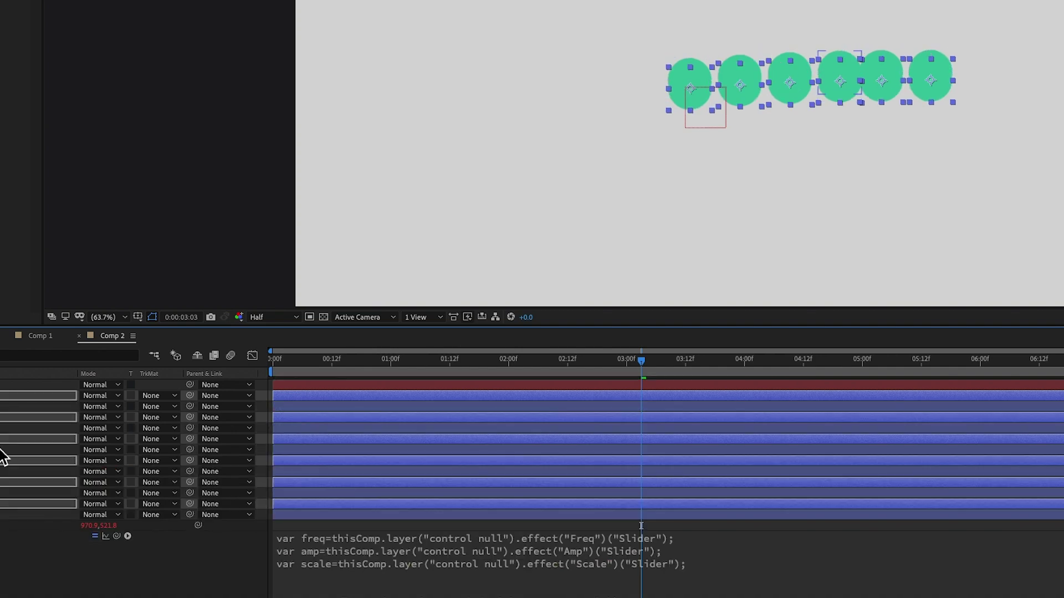
{"action": "key", "text": "shift+Down"}
{"action": "key", "text": "shift+Down"}
{"action": "key", "text": "ctrl+d"}
{"action": "key", "text": "shift+Down"}
{"action": "key", "text": "shift+Down"}
{"action": "key", "text": "shift+Down"}
{"action": "key", "text": "shift+Down"}
{"action": "key", "text": "shift+Down"}
{"action": "key", "text": "shift+Down"}
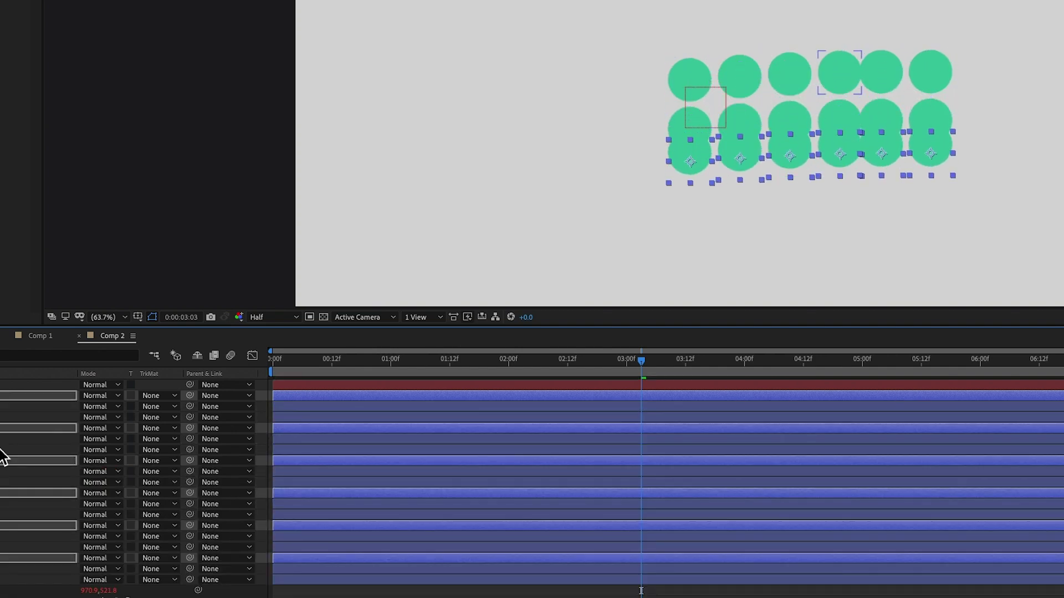
{"action": "key", "text": "ctrl+d"}
{"action": "key", "text": "shift+Down"}
{"action": "key", "text": "shift+Down"}
{"action": "key", "text": "shift+Down"}
{"action": "key", "text": "shift+Down"}
{"action": "key", "text": "shift+Down"}
{"action": "key", "text": "shift+Down"}
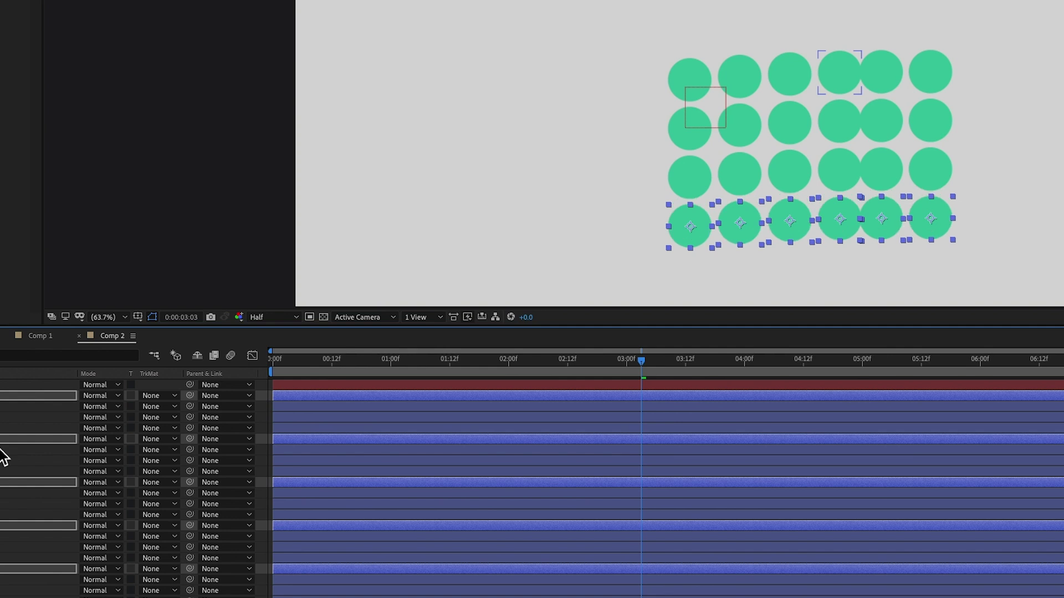
{"action": "key", "text": "space"}
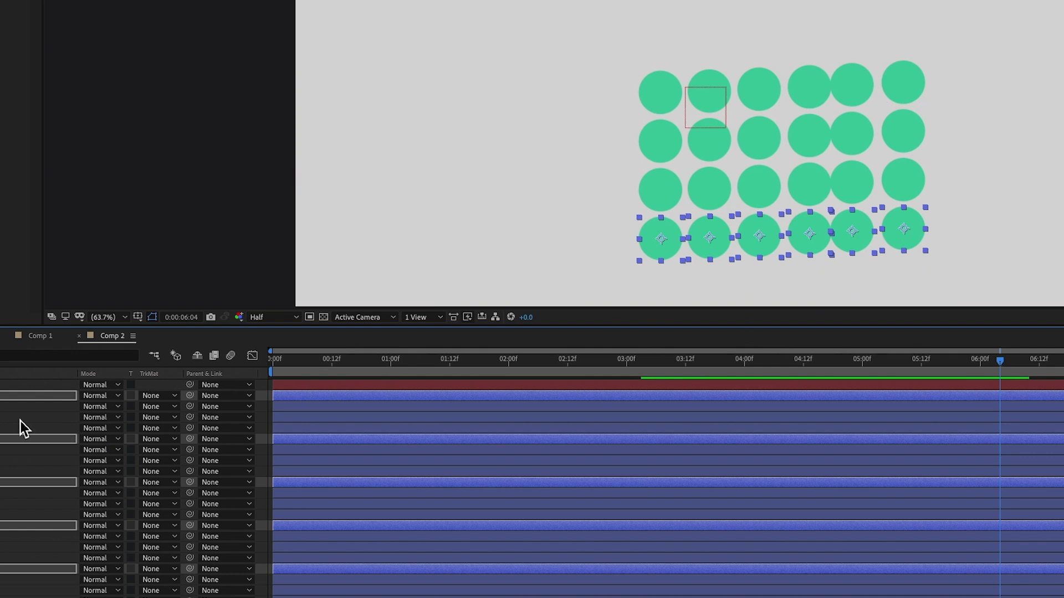
- Delete every circle layer except one and reveal its position expression
{"action": "left_click", "coordinate": [3, 407]}
{"action": "left_click", "coordinate": [6, 396]}
{"action": "key", "text": "e"}
{"action": "key", "text": "e"}
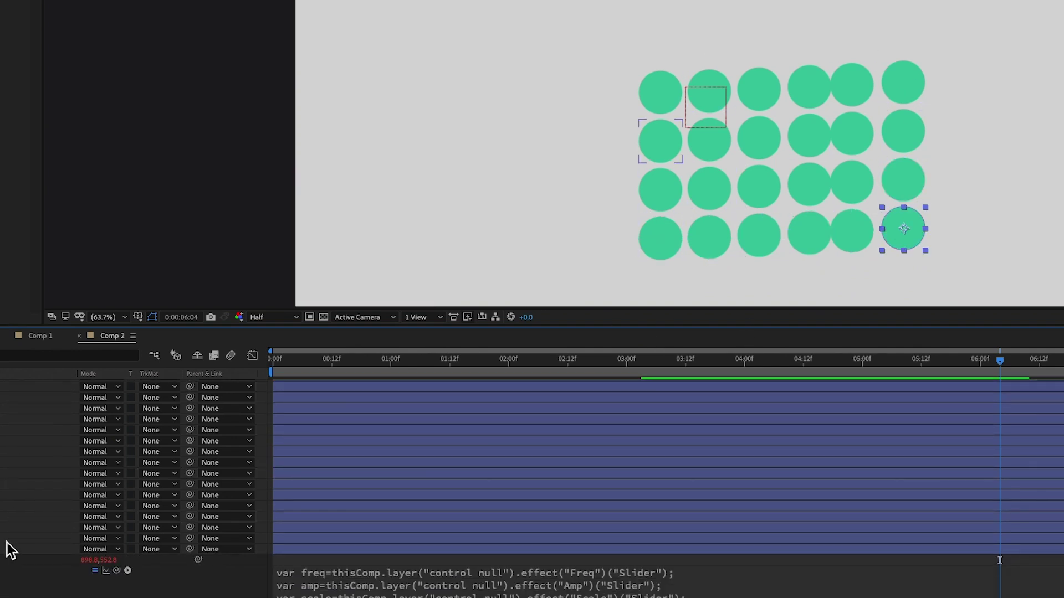
{"action": "left_click", "coordinate": [7, 541], "text": "shift"}
{"action": "key", "text": "Delete"}
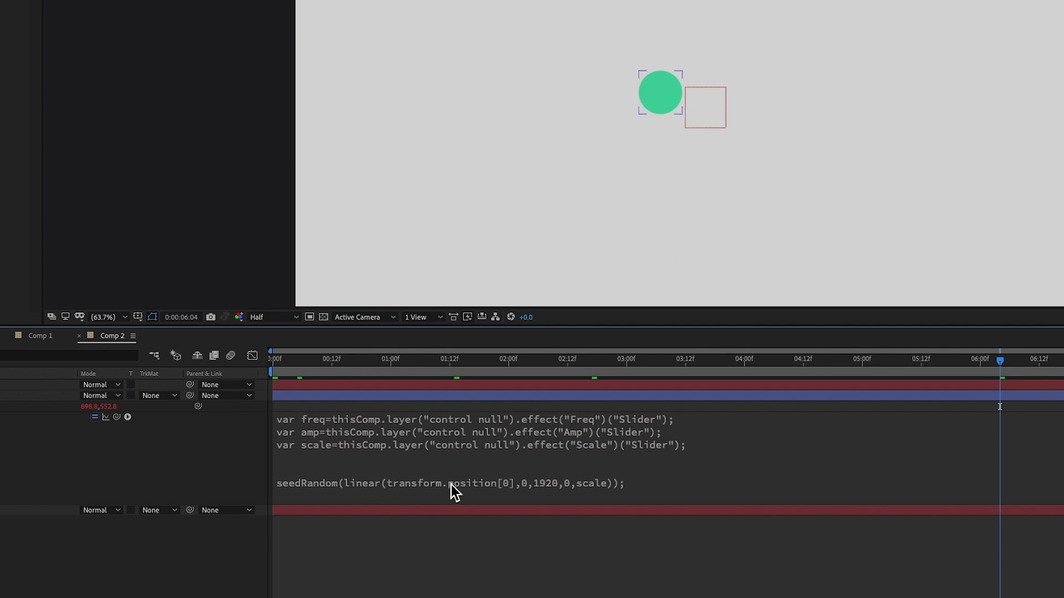
- Store the wiggle as var x and duplicate the seed and wiggle lines below
{"action": "left_click", "coordinate": [657, 497]}
{"action": "left_click", "coordinate": [693, 506]}
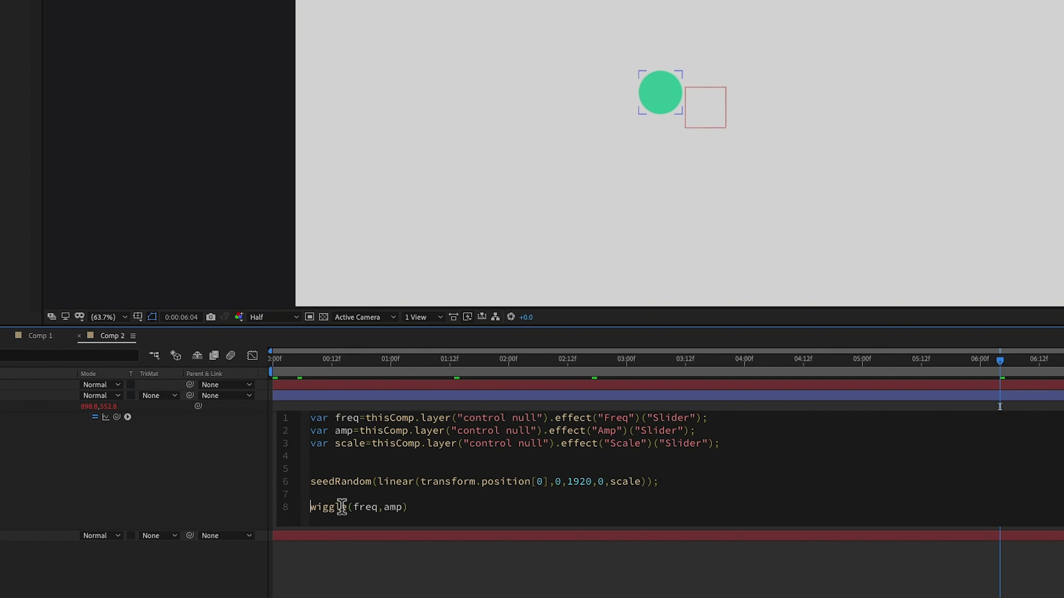
{"action": "key", "text": "BackSpace"}
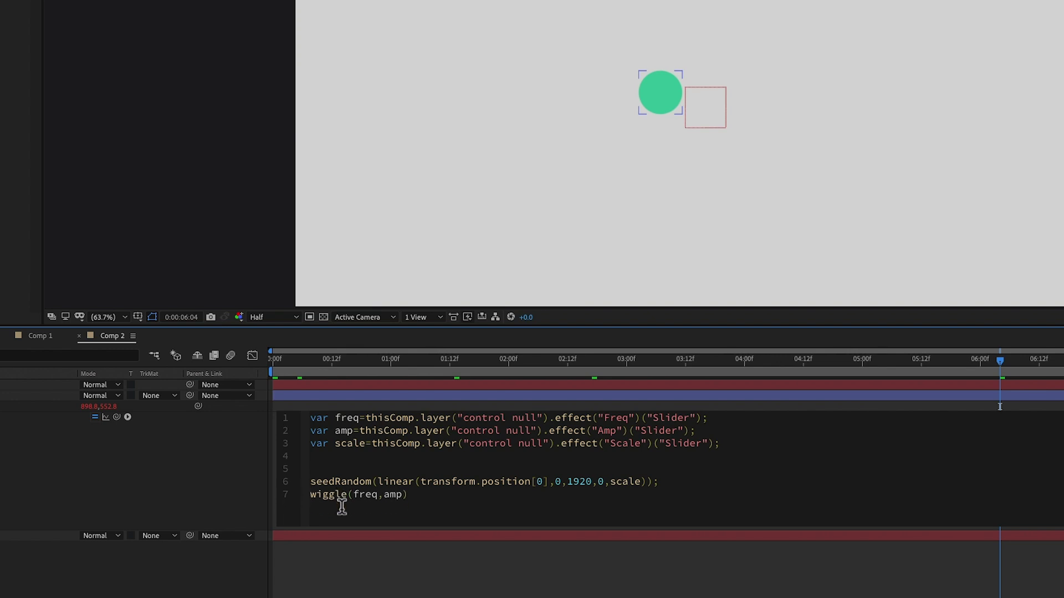
{"action": "type", "text": "var x"}
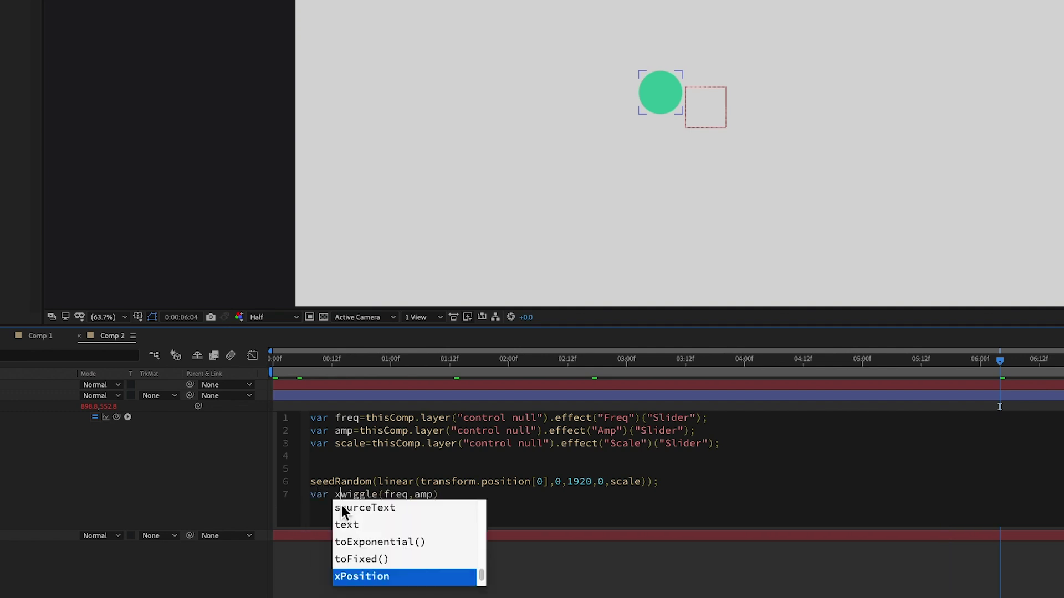
{"action": "type", "text": "="}
{"action": "left_click", "coordinate": [491, 501]}
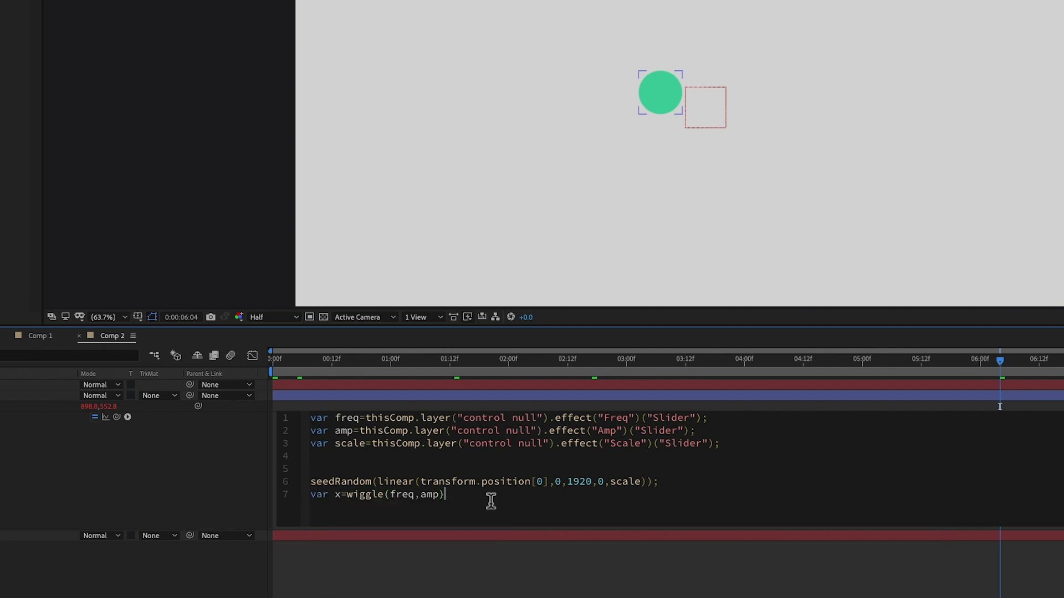
{"action": "left_click_drag", "start_coordinate": [491, 501], "coordinate": [309, 482]}
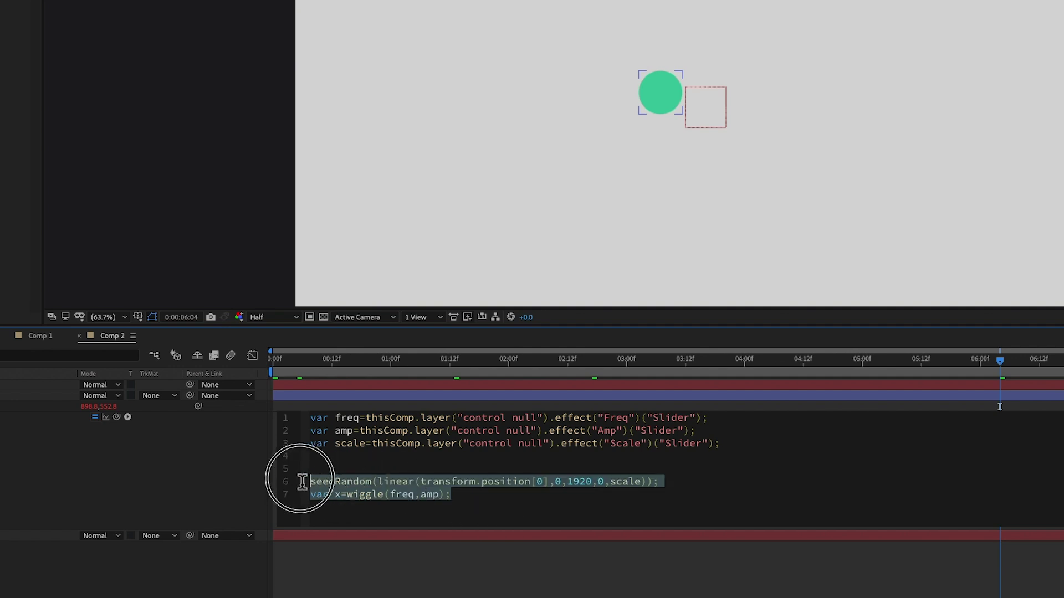
{"action": "key", "text": "ctrl+c"}
{"action": "left_click", "coordinate": [483, 499]}
{"action": "key", "text": "Return"}
{"action": "key", "text": "Return"}
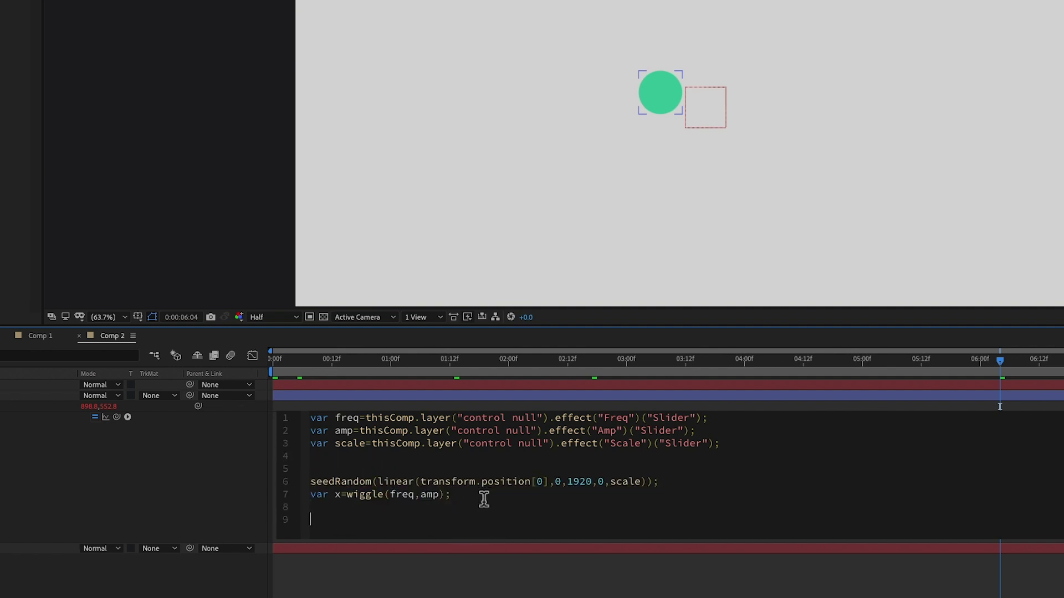
{"action": "key", "text": "ctrl+v"}
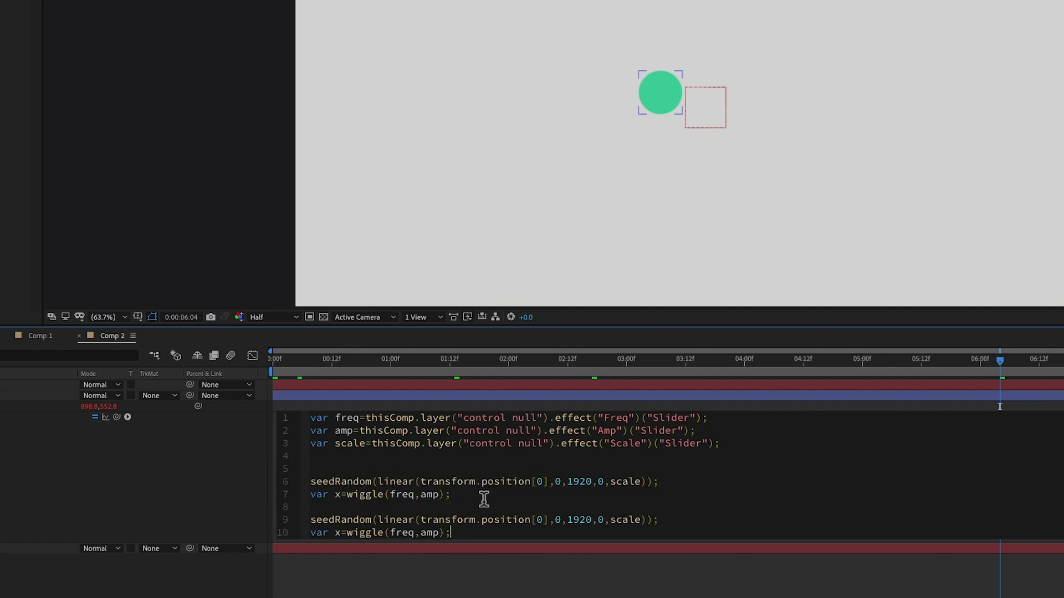
- Rename the copy to y, seed it from vertical position over 0–1080, and return [x[0],y[1]]
{"action": "left_click", "coordinate": [340, 534]}
{"action": "type", "text": "y"}
{"action": "left_click", "coordinate": [542, 524]}
{"action": "left_click_drag", "start_coordinate": [548, 521], "coordinate": [421, 521]}
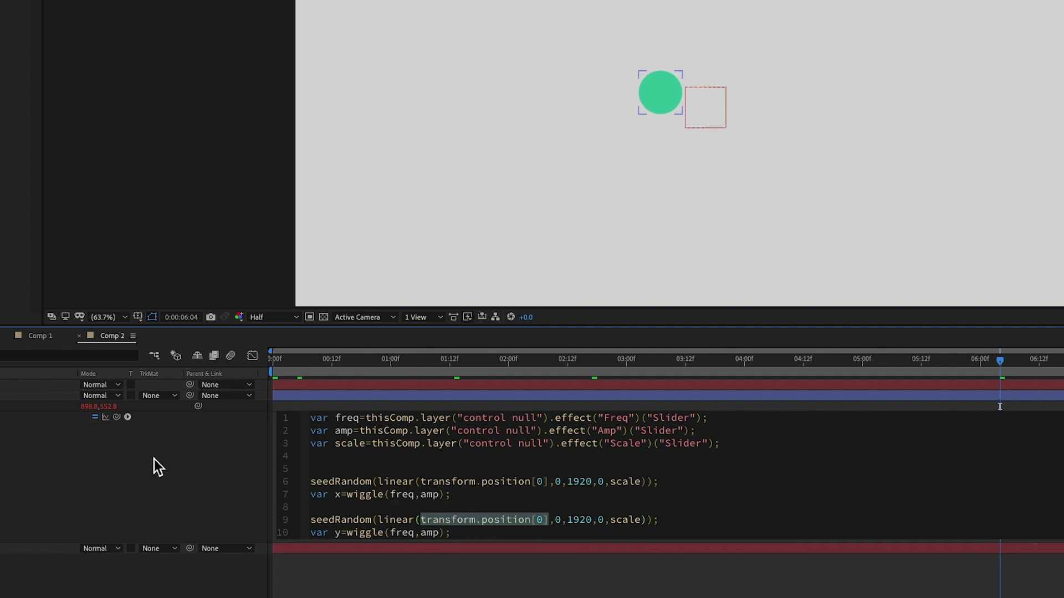
{"action": "mouse_move", "coordinate": [116, 417]}
{"action": "left_mouse_down"}
{"action": "mouse_move", "coordinate": [108, 408]}
{"action": "mouse_move", "coordinate": [115, 415]}
{"action": "left_mouse_up"}
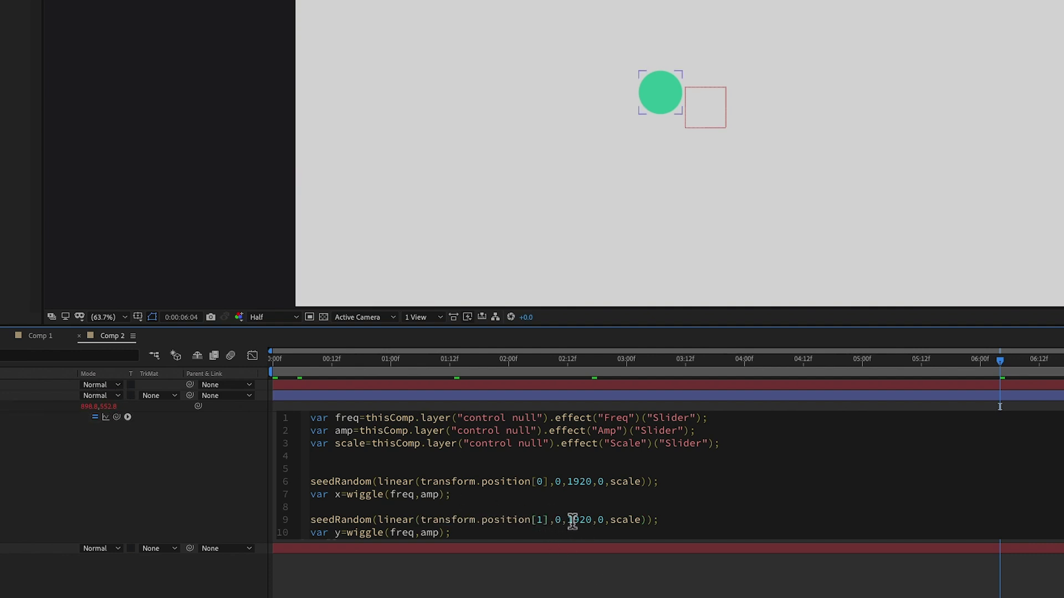
{"action": "left_click", "coordinate": [592, 519]}
{"action": "key", "text": "shift+Left"}
{"action": "key", "text": "shift+Left"}
{"action": "key", "text": "shift+Left"}
{"action": "type", "text": "1080"}
{"action": "left_click", "coordinate": [493, 533]}
{"action": "key", "text": "Return"}
{"action": "key", "text": "Return"}
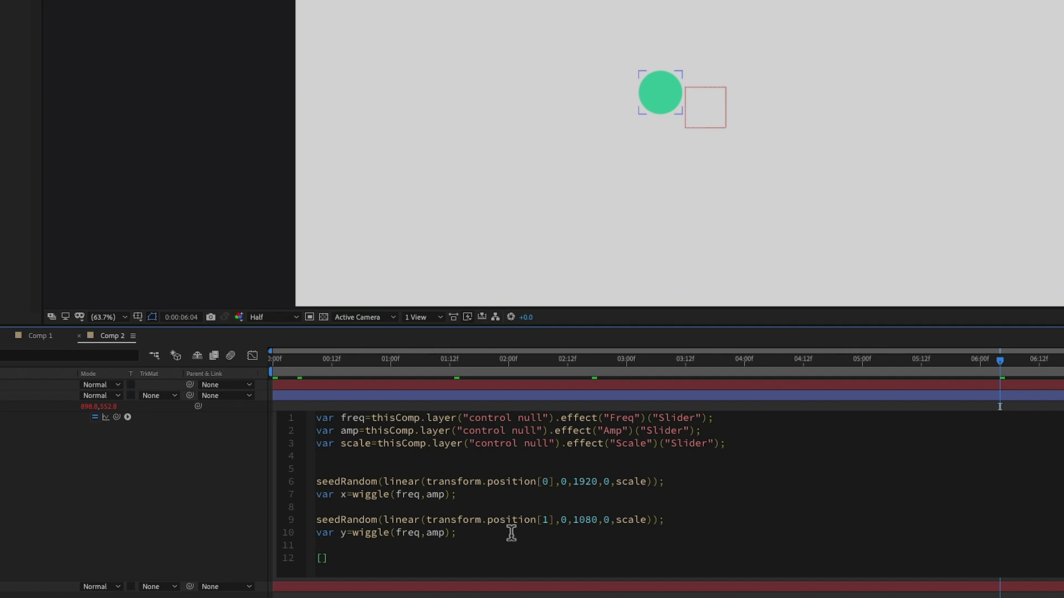
{"action": "type", "text": "[x"}
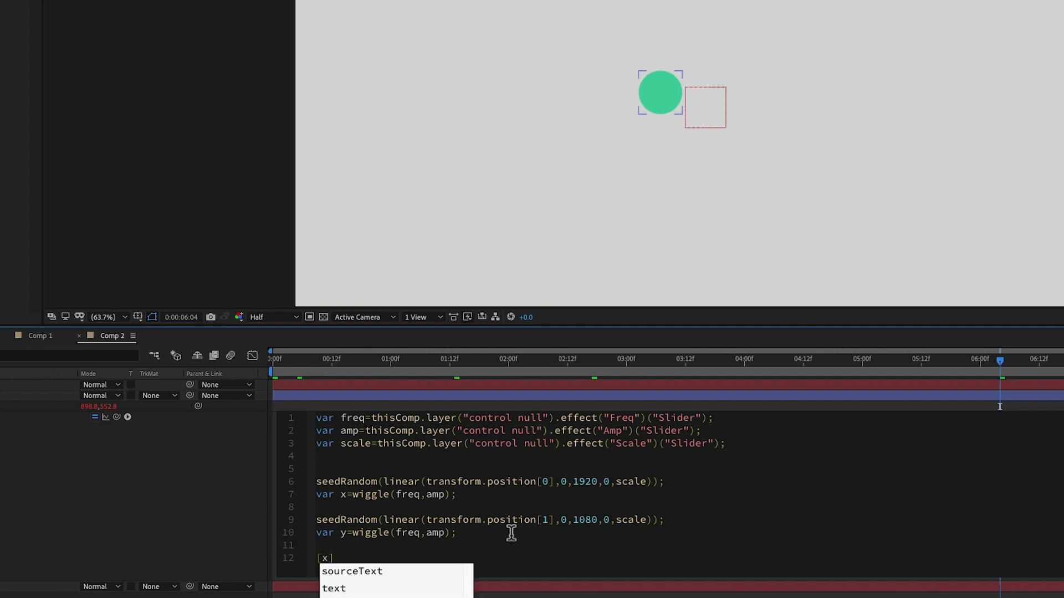
{"action": "type", "text": "[0]"}
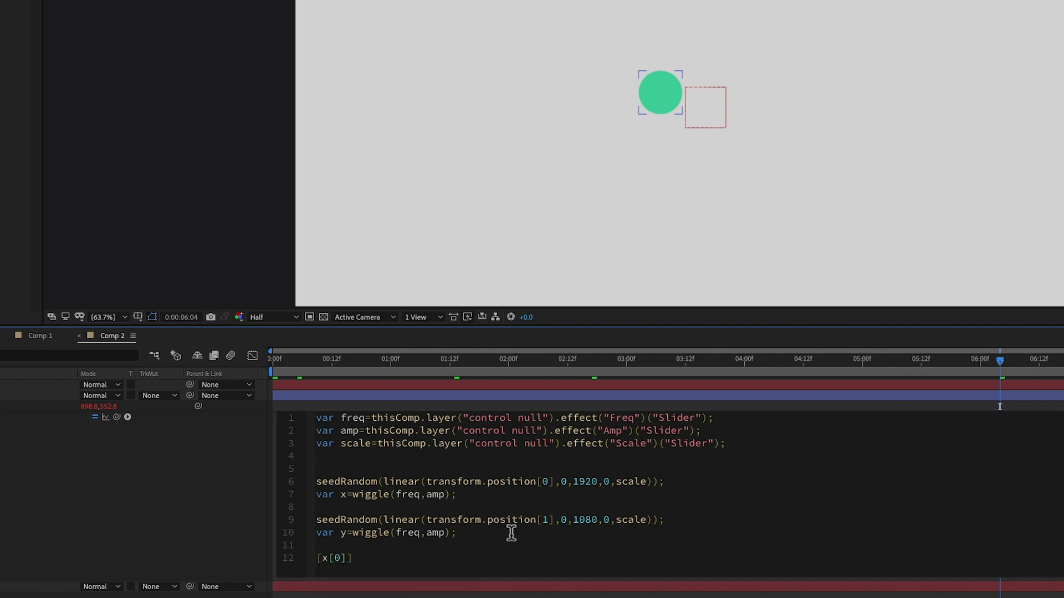
{"action": "type", "text": ",y"}
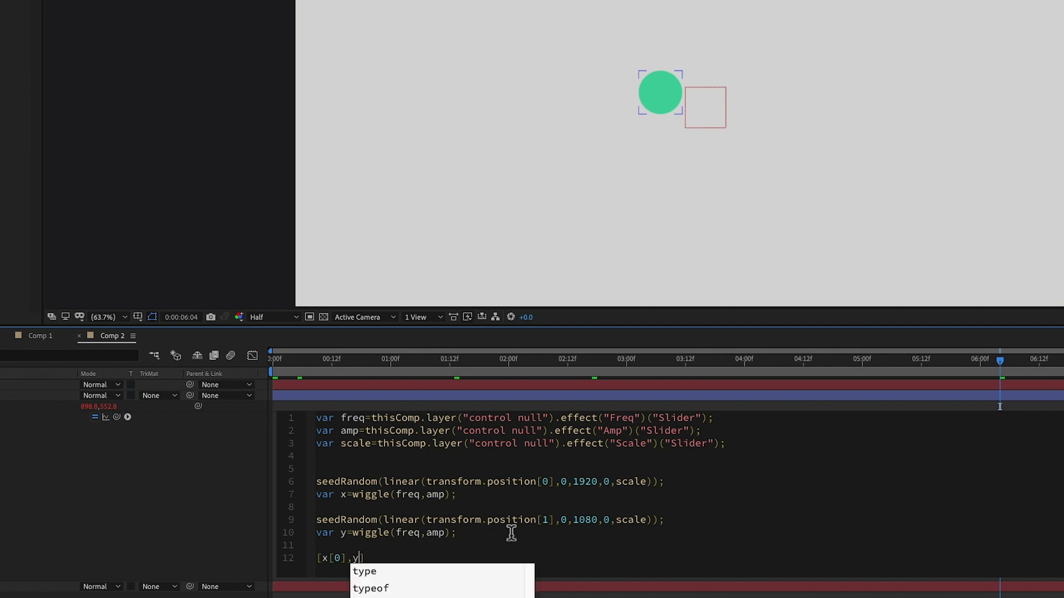
{"action": "type", "text": "["}
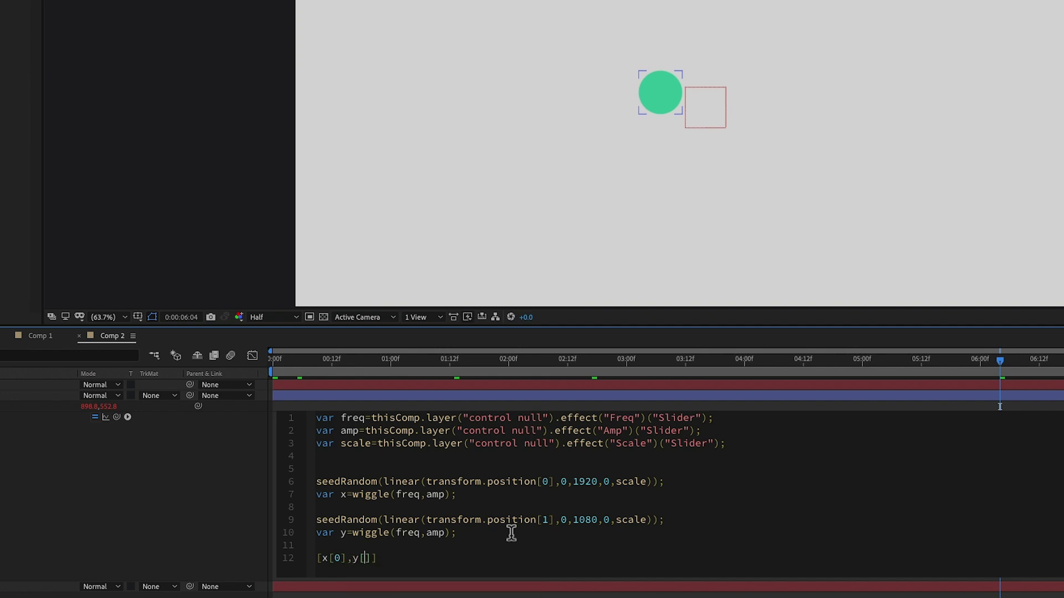
{"action": "type", "text": "1"}
{"action": "left_click", "coordinate": [525, 590]}
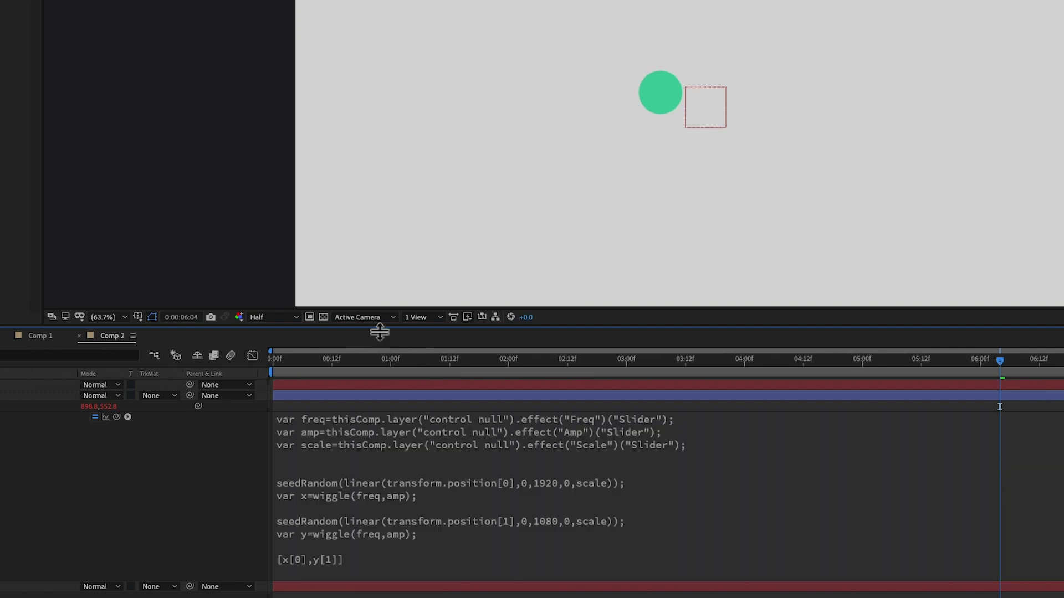
- Preview the new wiggle, then duplicate and nudge the circle into a row of six
{"action": "key", "text": "Home"}
{"action": "key", "text": "space"}
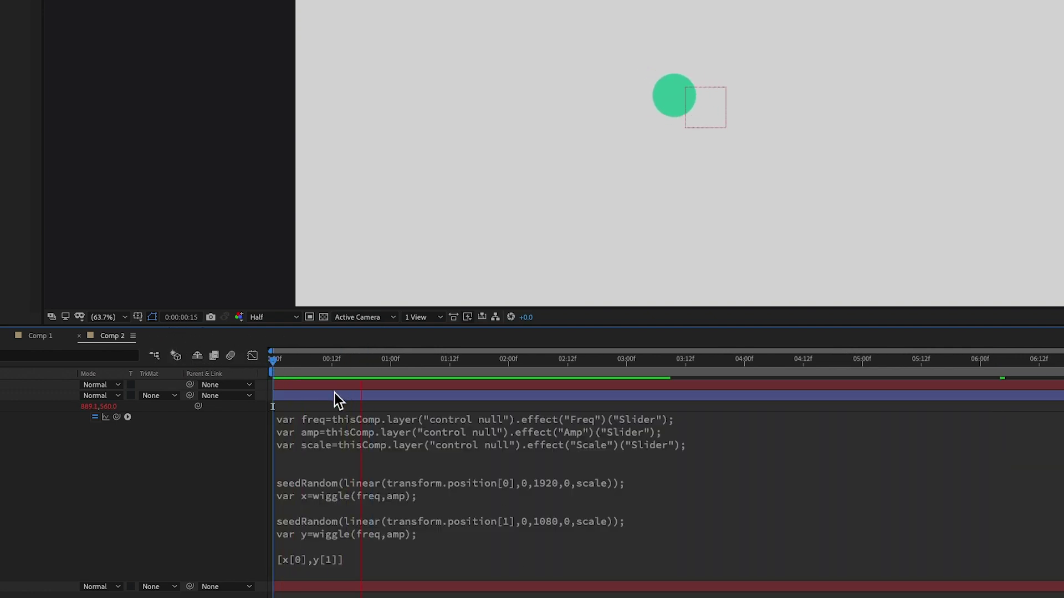
{"action": "left_click", "coordinate": [337, 396]}
{"action": "key", "text": "ctrl+d"}
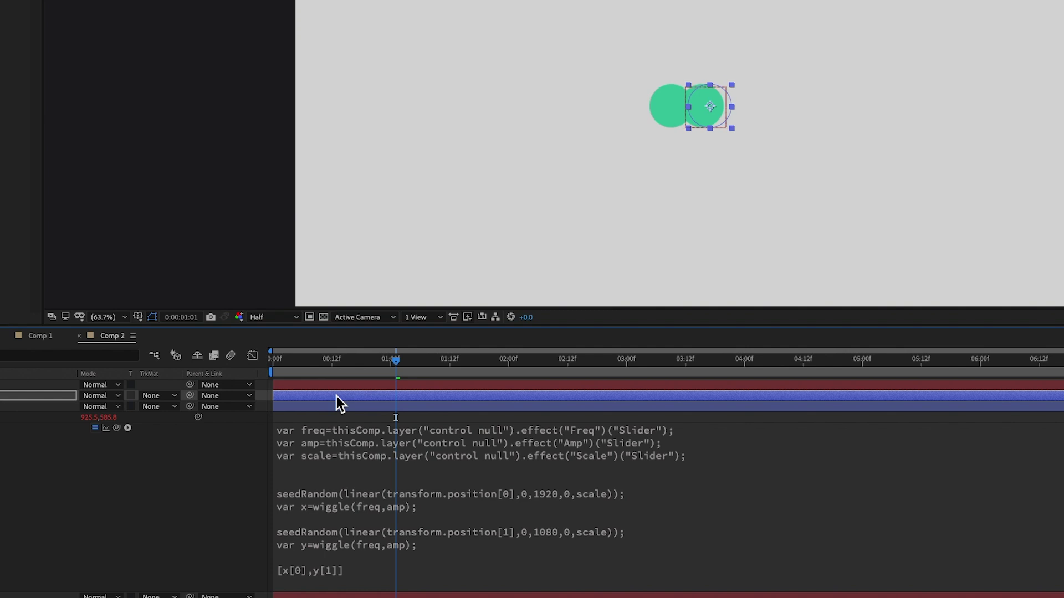
{"action": "key", "text": "shift+Right"}
{"action": "key", "text": "shift+Right"}
{"action": "key", "text": "ctrl+d"}
{"action": "key", "text": "shift+Right"}
{"action": "key", "text": "shift+Right"}
{"action": "key", "text": "shift+Right"}
{"action": "key", "text": "shift+Right"}
{"action": "key", "text": "shift+Right"}
{"action": "key", "text": "shift+Right"}
{"action": "key", "text": "shift+Right"}
{"action": "key", "text": "shift+Right"}
{"action": "key", "text": "shift+Right"}
{"action": "key", "text": "shift+Right"}
{"action": "key", "text": "shift+Right"}
{"action": "key", "text": "shift+Right"}
{"action": "key", "text": "shift+Right"}
{"action": "key", "text": "ctrl+d"}
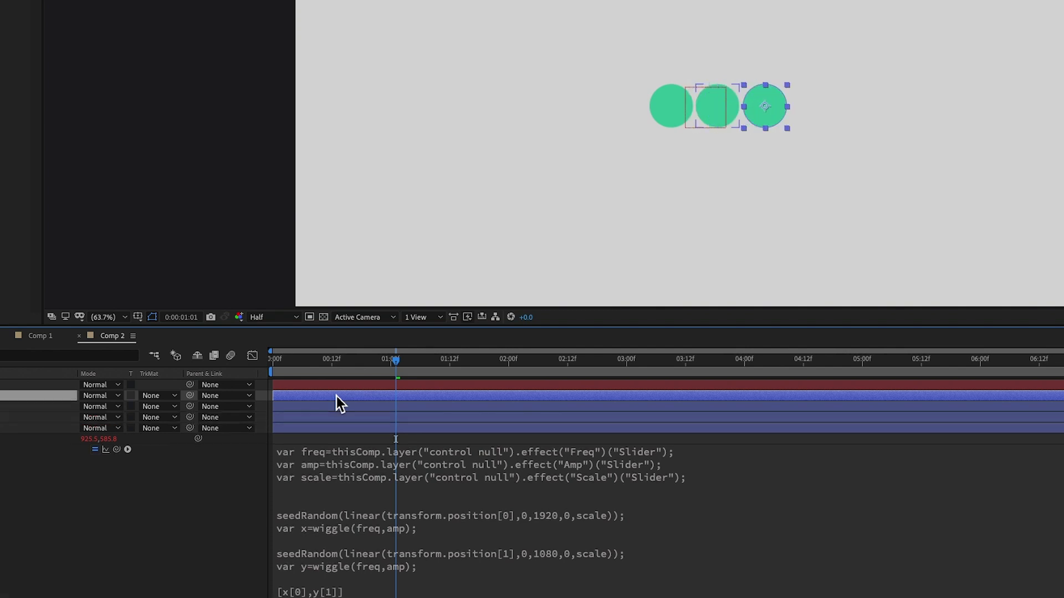
{"action": "key", "text": "shift+Right"}
{"action": "key", "text": "shift+Right"}
{"action": "key", "text": "shift+Right"}
{"action": "key", "text": "shift+Right"}
{"action": "key", "text": "shift+Right"}
{"action": "key", "text": "shift+Right"}
{"action": "key", "text": "shift+Right"}
{"action": "key", "text": "shift+Right"}
{"action": "key", "text": "shift+Right"}
{"action": "key", "text": "shift+Right"}
{"action": "key", "text": "shift+Right"}
{"action": "key", "text": "shift+Right"}
{"action": "key", "text": "shift+Right"}
{"action": "key", "text": "ctrl+d"}
{"action": "key", "text": "shift+Right"}
{"action": "key", "text": "shift+Right"}
{"action": "key", "text": "shift+Right"}
{"action": "key", "text": "shift+Right"}
{"action": "key", "text": "shift+Right"}
{"action": "key", "text": "shift+Right"}
{"action": "key", "text": "shift+Right"}
{"action": "key", "text": "shift+Right"}
{"action": "key", "text": "shift+Right"}
{"action": "key", "text": "shift+Right"}
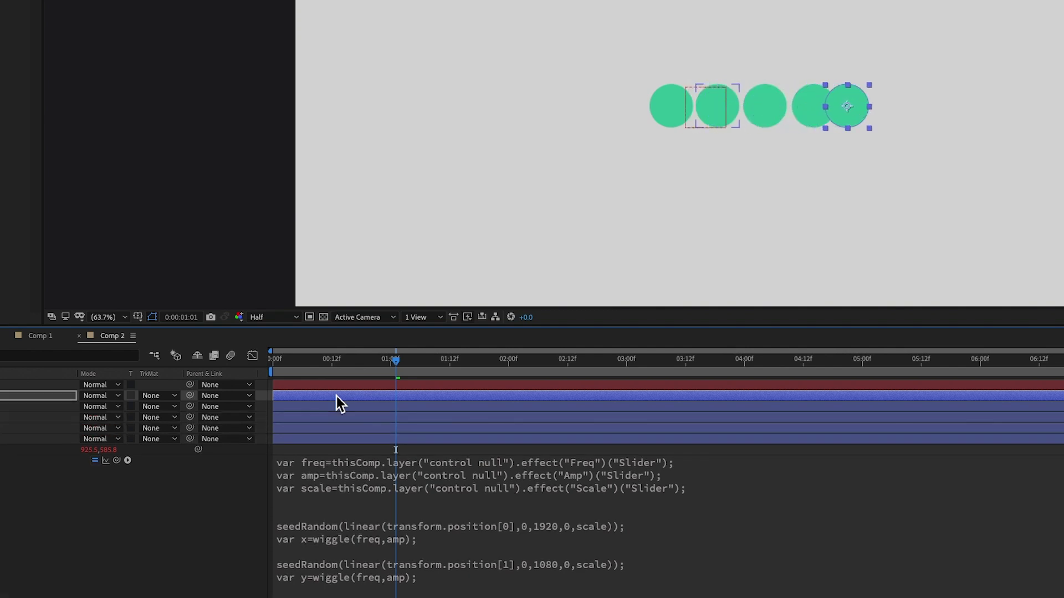
{"action": "key", "text": "shift+Right"}
{"action": "key", "text": "shift+Right"}
{"action": "key", "text": "ctrl+d"}
{"action": "key", "text": "shift+Right"}
{"action": "key", "text": "shift+Right"}
{"action": "key", "text": "shift+Right"}
{"action": "key", "text": "shift+Right"}
{"action": "key", "text": "shift+Right"}
{"action": "key", "text": "shift+Right"}
{"action": "key", "text": "shift+Right"}
{"action": "key", "text": "shift+Right"}
{"action": "key", "text": "shift+Right"}
{"action": "key", "text": "shift+Right"}
{"action": "key", "text": "shift+Right"}
{"action": "key", "text": "shift+Right"}
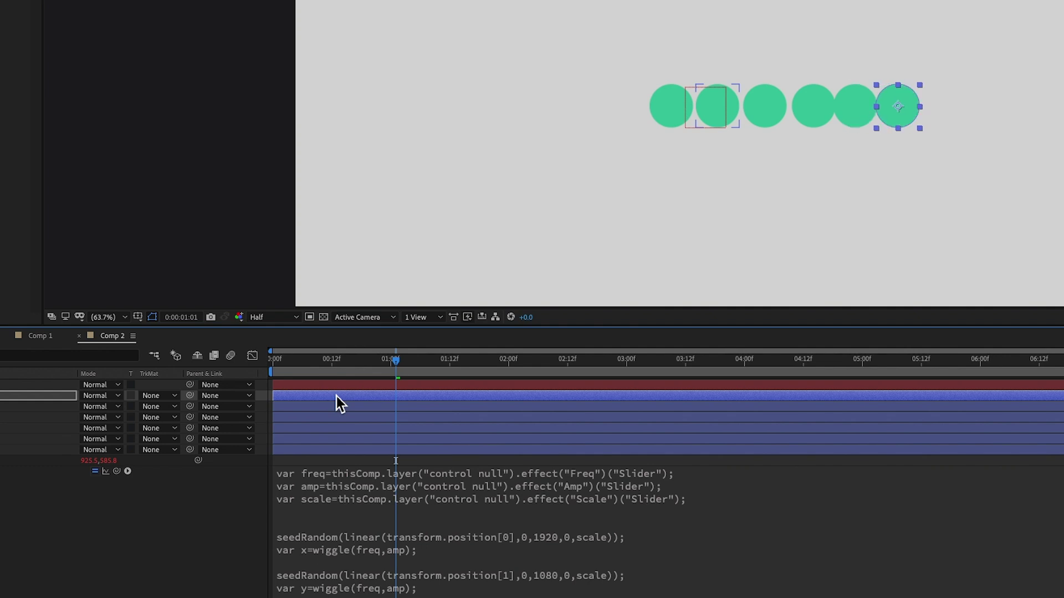
- Duplicate the row upward into a three-row grid, then preview and scrub the motion
{"action": "left_click", "coordinate": [374, 447], "text": "shift"}
{"action": "key", "text": "ctrl+d"}
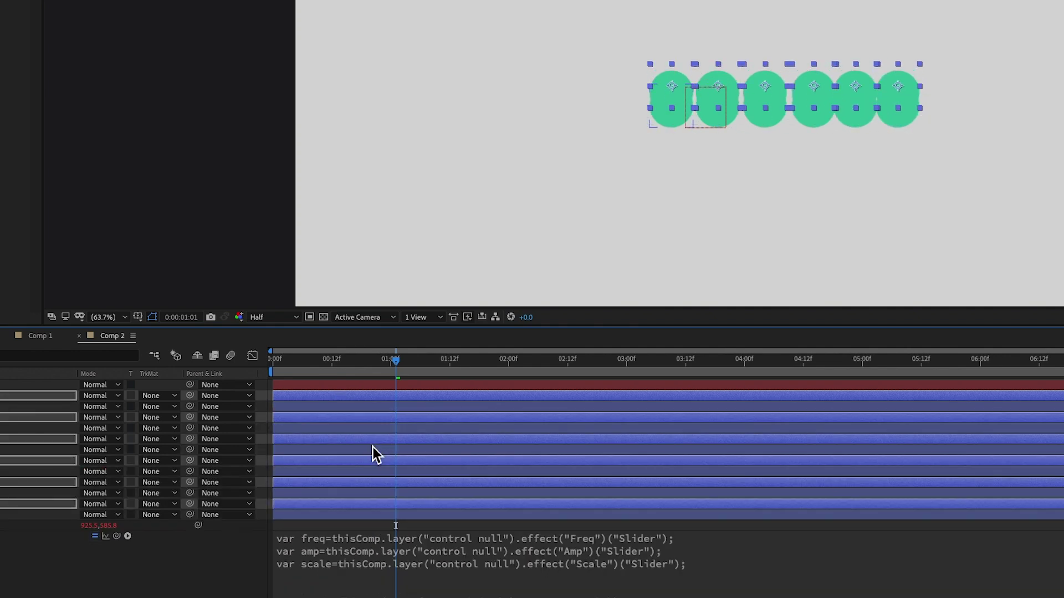
{"action": "key", "text": "shift+Up"}
{"action": "key", "text": "shift+Up"}
{"action": "key", "text": "shift+Up"}
{"action": "key", "text": "shift+Up"}
{"action": "key", "text": "shift+Up"}
{"action": "key", "text": "shift+Up"}
{"action": "key", "text": "shift+Up"}
{"action": "key", "text": "shift+Up"}
{"action": "key", "text": "shift+Up"}
{"action": "key", "text": "shift+Up"}
{"action": "key", "text": "shift+Up"}
{"action": "key", "text": "shift+Up"}
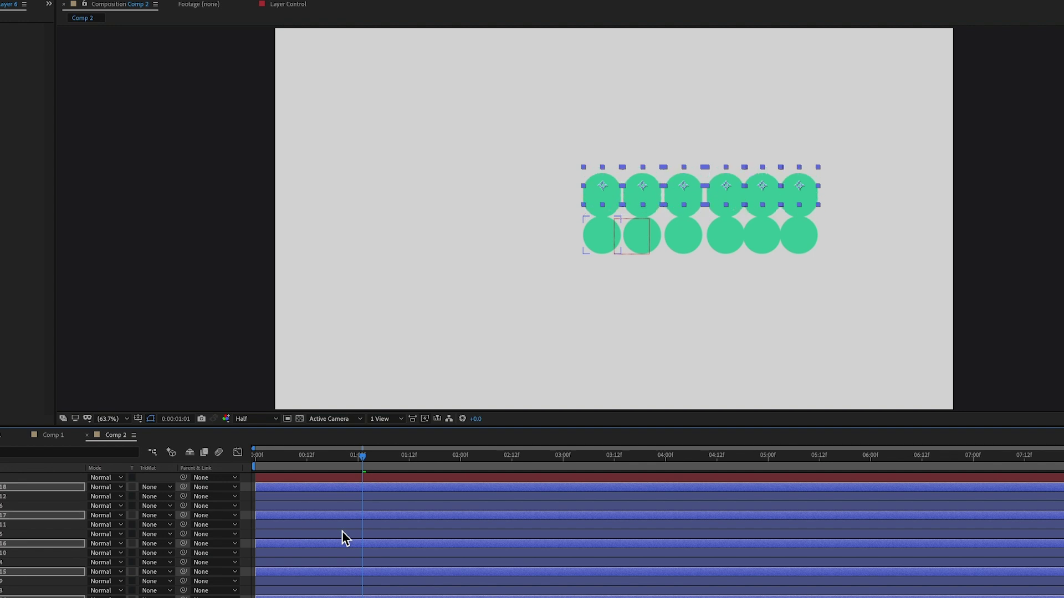
{"action": "key", "text": "shift+Up"}
{"action": "key", "text": "shift+Up"}
{"action": "key", "text": "shift+Up"}
{"action": "key", "text": "shift+Up"}
{"action": "key", "text": "shift+Up"}
{"action": "key", "text": "shift+Up"}
{"action": "key", "text": "shift+Up"}
{"action": "key", "text": "space"}
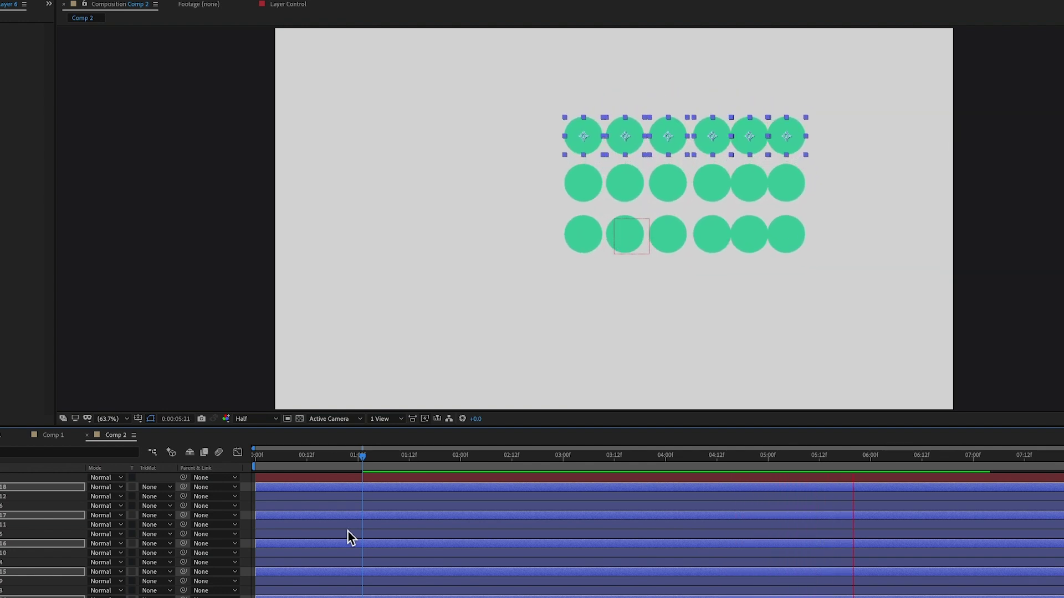
{"action": "left_click", "coordinate": [475, 459]}
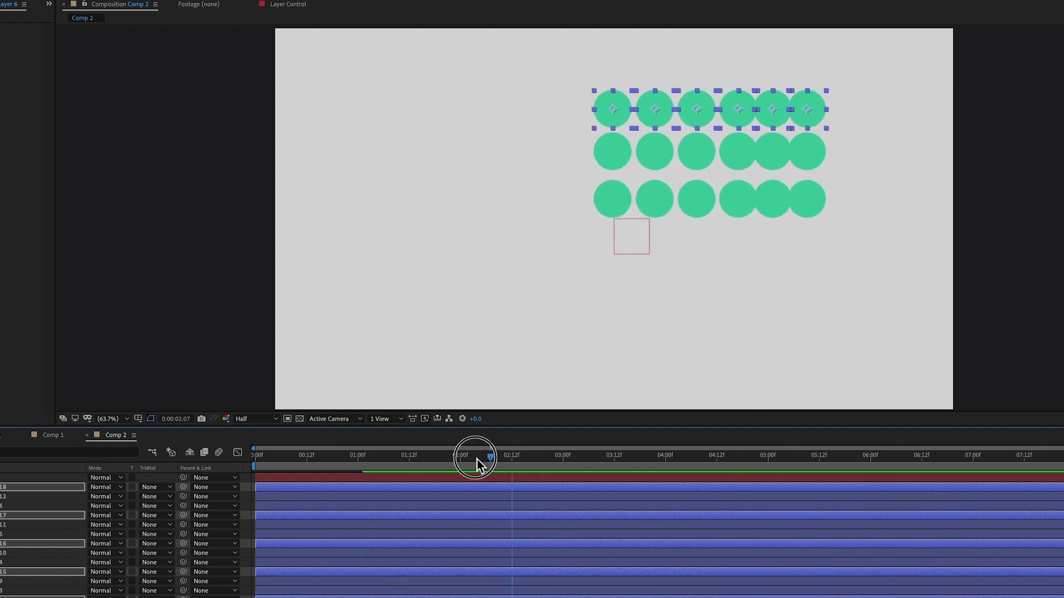
{"action": "left_click_drag", "start_coordinate": [476, 460], "coordinate": [209, 444]}
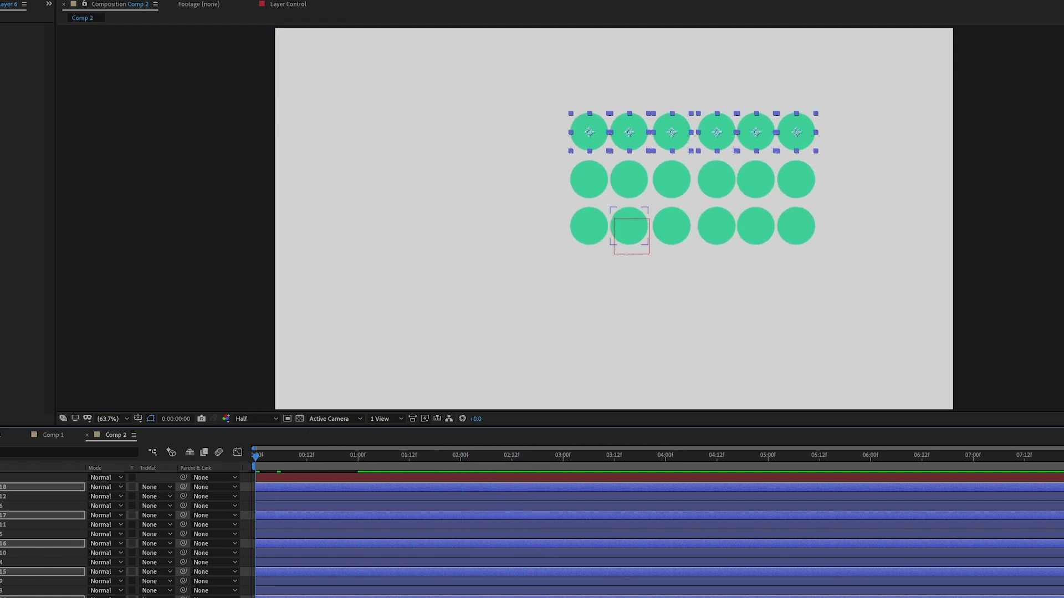
- Delete all circles except the bottom-left one
{"action": "key", "text": "ctrl+Down"}
{"action": "key", "text": "ctrl+Down"}
{"action": "left_click", "coordinate": [2, 497], "text": "shift"}
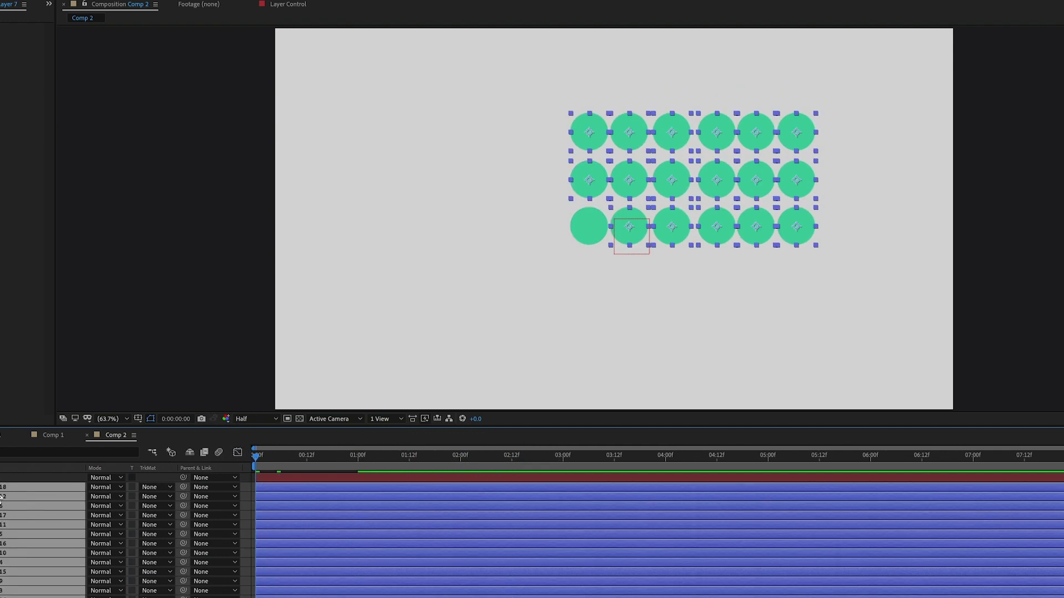
{"action": "key", "text": "Delete"}
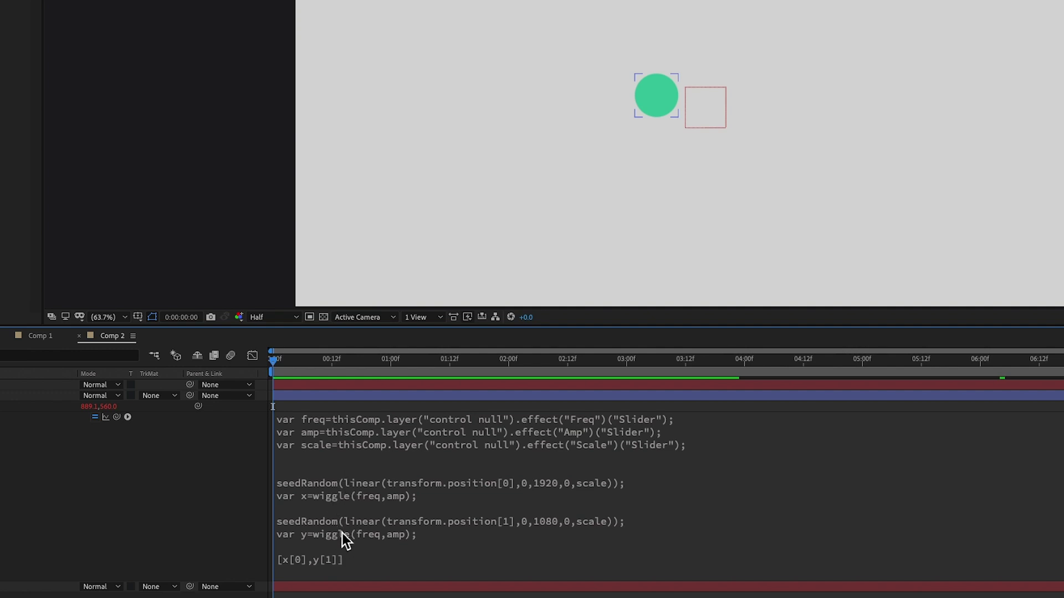
- Change line 9's vertical seed range to 10 to (10+scale) and apply the expression
{"action": "left_click", "coordinate": [590, 521]}
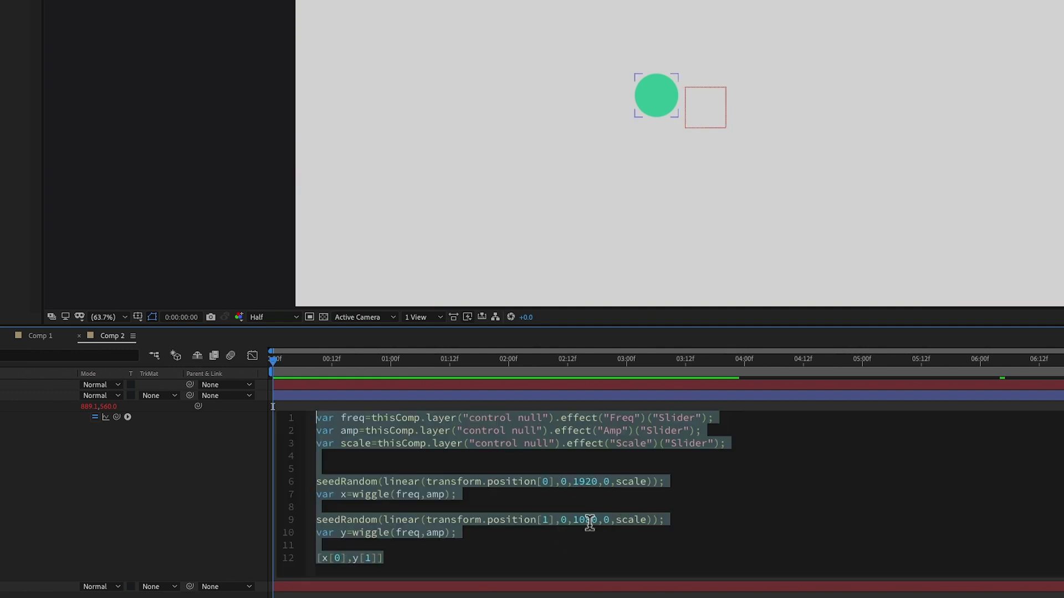
{"action": "left_click", "coordinate": [602, 524]}
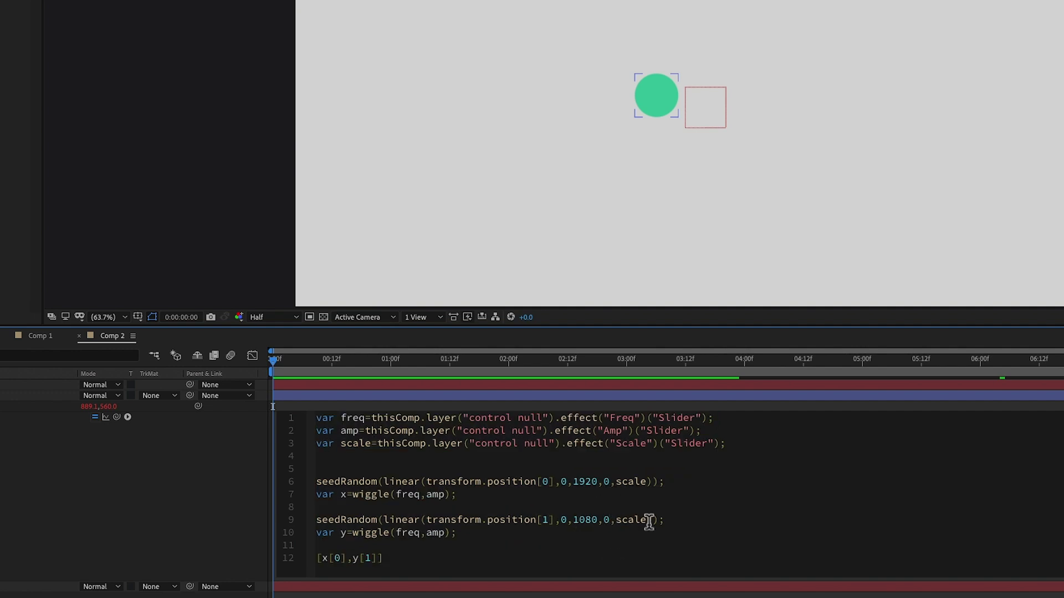
{"action": "type", "text": "10"}
{"action": "key", "text": "Right"}
{"action": "type", "text": "10+"}
{"action": "left_click", "coordinate": [693, 408]}
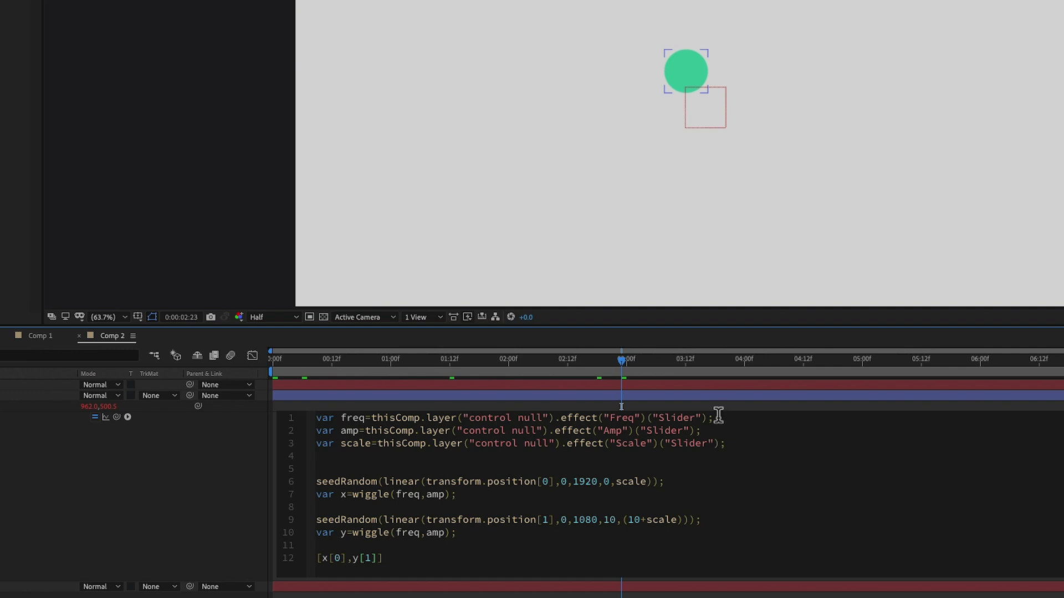
{"action": "left_click", "coordinate": [723, 405]}
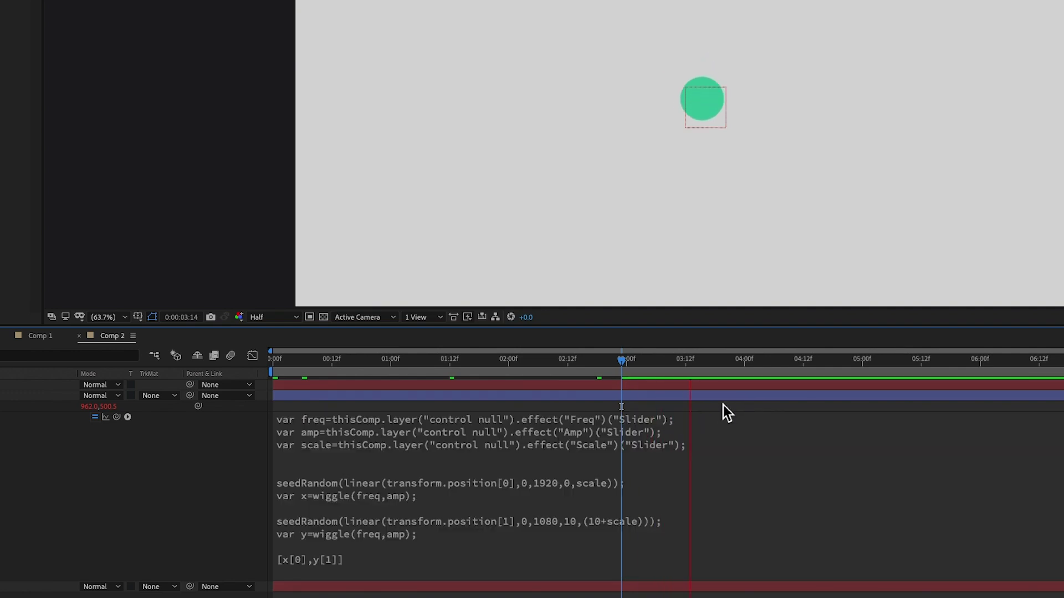
- Swap the expression's output to [y[0],x[1]] and apply it
{"action": "left_click", "coordinate": [371, 543]}
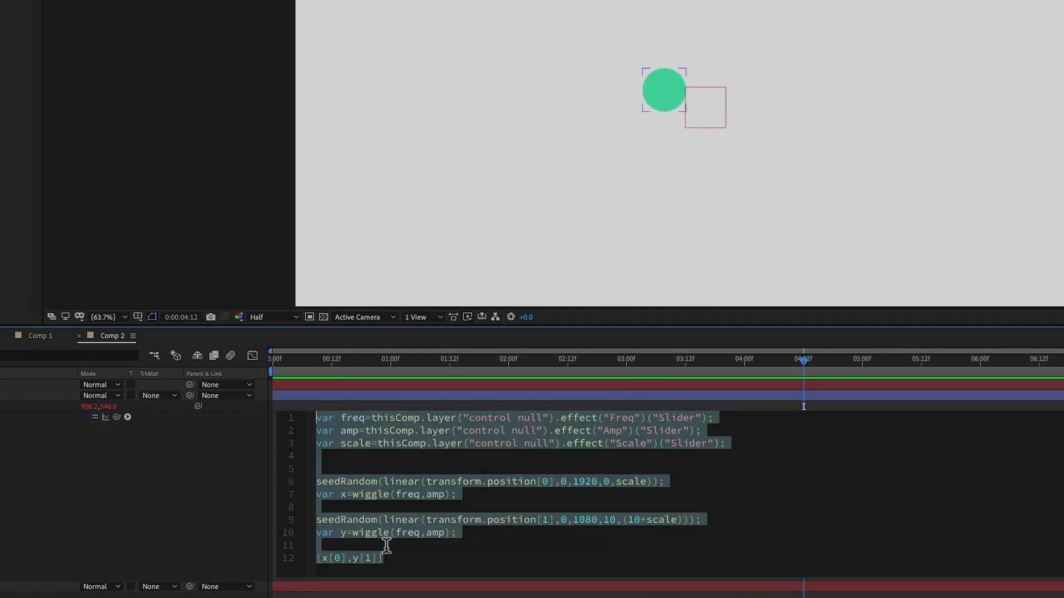
{"action": "left_click", "coordinate": [360, 558]}
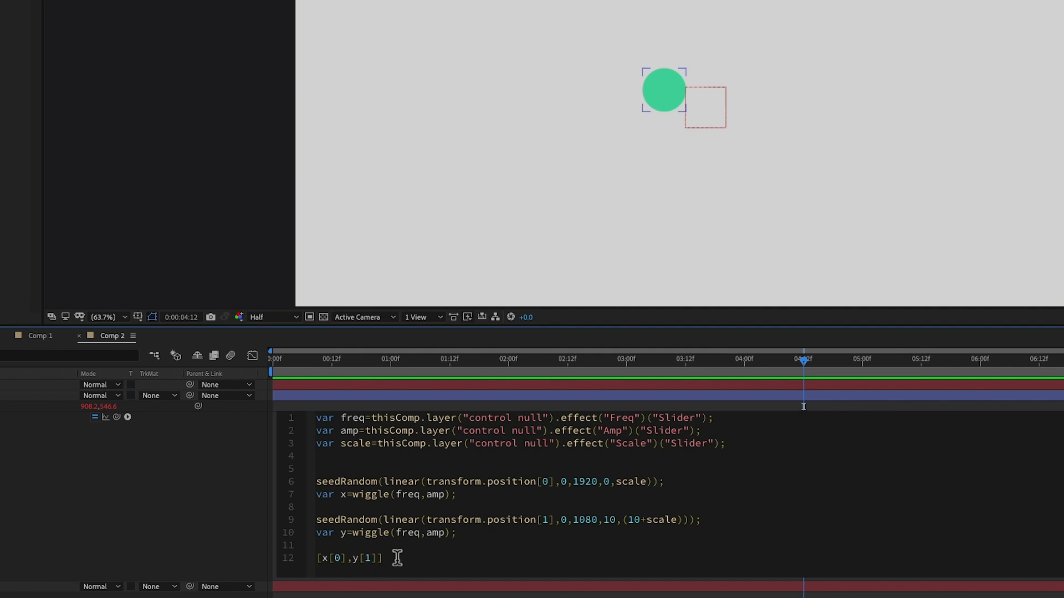
{"action": "type", "text": "x"}
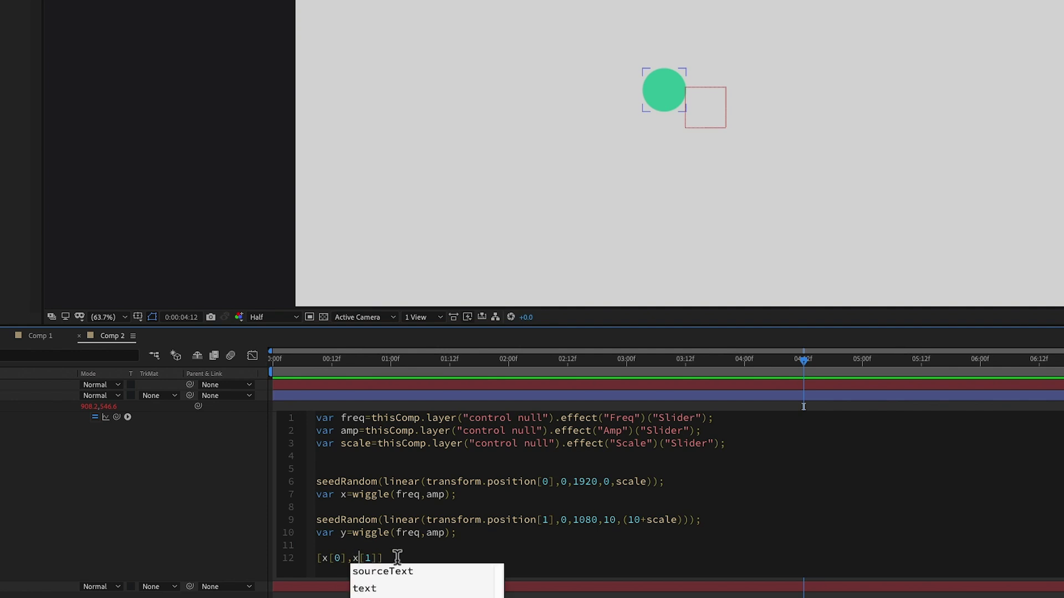
{"action": "key", "text": "Escape"}
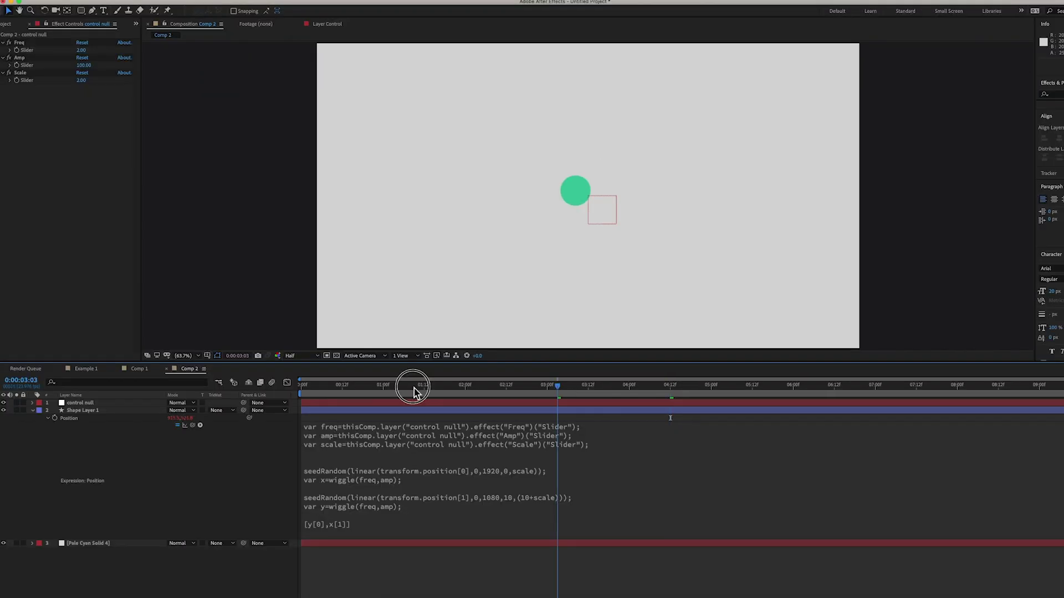
{"action": "left_click", "coordinate": [344, 395]}
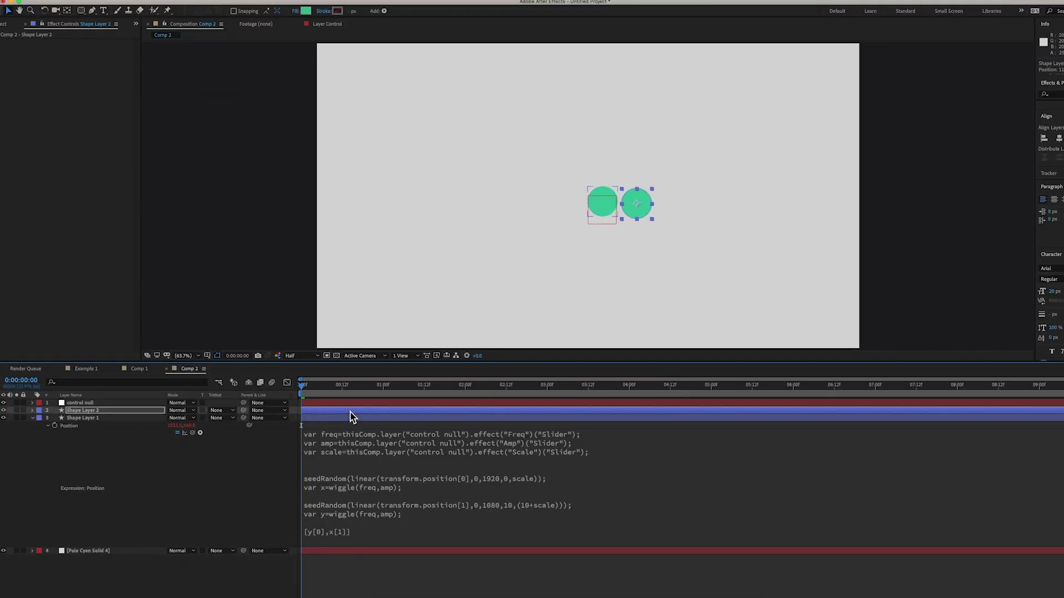
- Duplicate the circle into a row of six, then copy the whole row
{"action": "key", "text": "super+d"}
{"action": "key", "text": "super+d"}
{"action": "key", "text": "super+d"}
{"action": "key", "text": "super+d"}
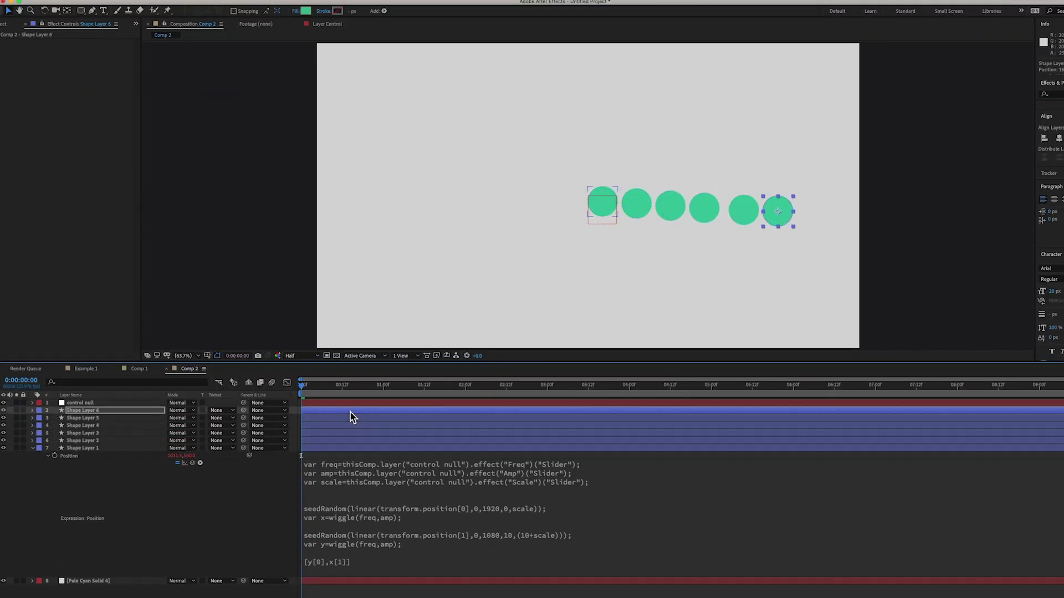
{"action": "left_click", "coordinate": [97, 449], "text": "shift"}
{"action": "key", "text": "super+d"}
- Stack duplicated rows upward into a five-row grid of 30 circles and preview it
{"action": "key", "text": "shift+Up"}
{"action": "key", "text": "shift+Up"}
{"action": "key", "text": "shift+Up"}
{"action": "key", "text": "shift+Up"}
{"action": "key", "text": "shift+Up"}
{"action": "key", "text": "shift+Up"}
{"action": "key", "text": "shift+Up"}
{"action": "key", "text": "shift+Up"}
{"action": "key", "text": "shift+Up"}
{"action": "key", "text": "shift+Up"}
{"action": "key", "text": "super+d"}
{"action": "key", "text": "shift+Up"}
{"action": "key", "text": "shift+Up"}
{"action": "key", "text": "shift+Up"}
{"action": "key", "text": "shift+Up"}
{"action": "key", "text": "shift+Up"}
{"action": "key", "text": "shift+Up"}
{"action": "key", "text": "shift+Up"}
{"action": "key", "text": "shift+Up"}
{"action": "key", "text": "shift+Up"}
{"action": "key", "text": "shift+Up"}
{"action": "key", "text": "super+d"}
{"action": "key", "text": "shift+Up"}
{"action": "key", "text": "shift+Up"}
{"action": "key", "text": "shift+Up"}
{"action": "key", "text": "shift+Up"}
{"action": "key", "text": "shift+Up"}
{"action": "key", "text": "shift+Up"}
{"action": "key", "text": "shift+Up"}
{"action": "key", "text": "shift+Up"}
{"action": "key", "text": "shift+Up"}
{"action": "key", "text": "shift+Up"}
{"action": "key", "text": "super+d"}
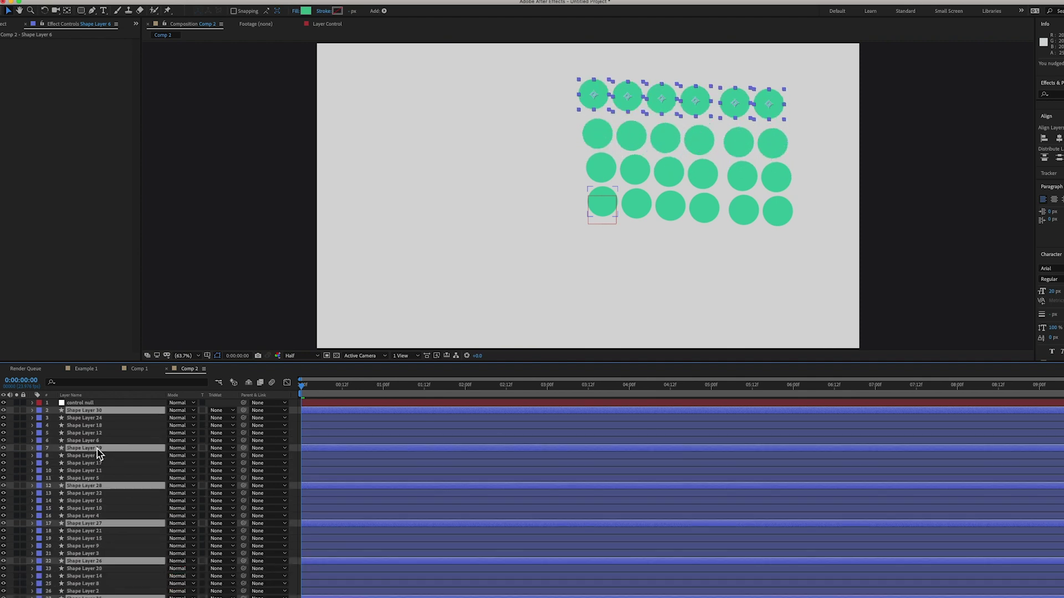
{"action": "key", "text": "space"}
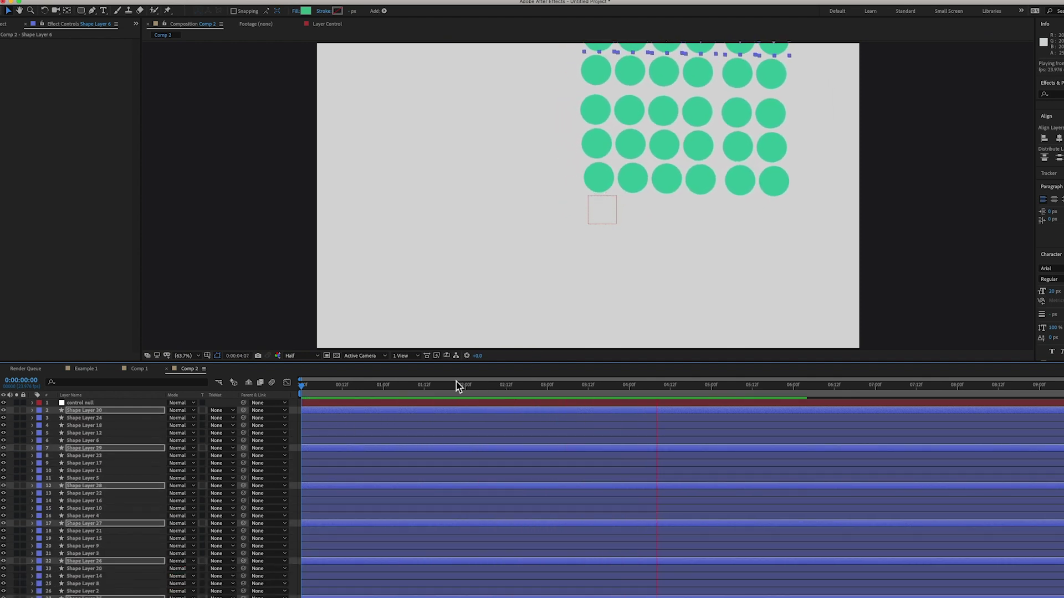
{"action": "key", "text": "space"}
- Set the control null's Scale slider to 5 and preview the re-seeded waves
{"action": "left_click", "coordinate": [98, 404]}
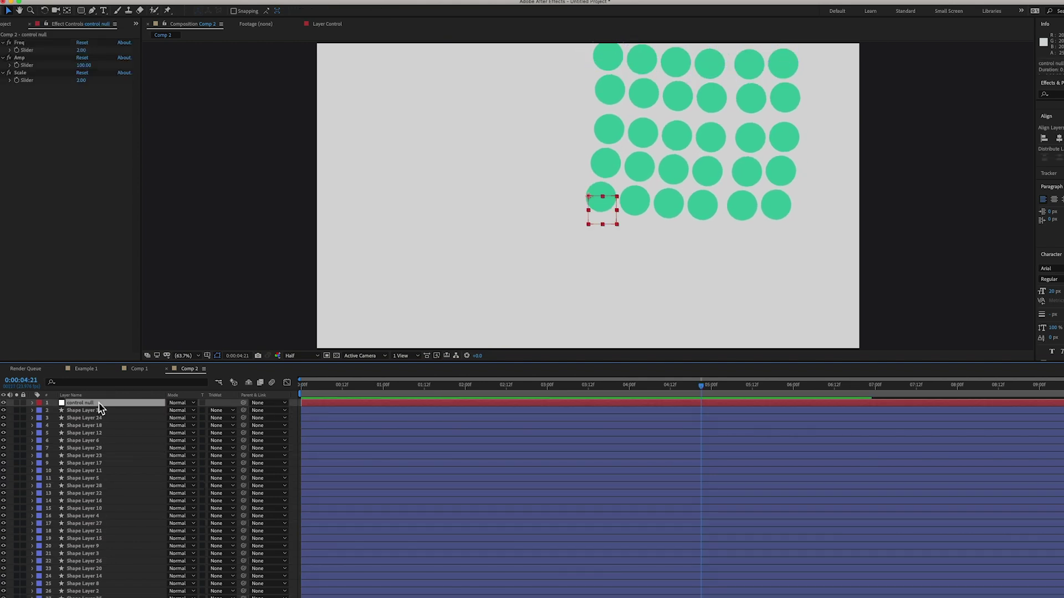
{"action": "left_click", "coordinate": [82, 81]}
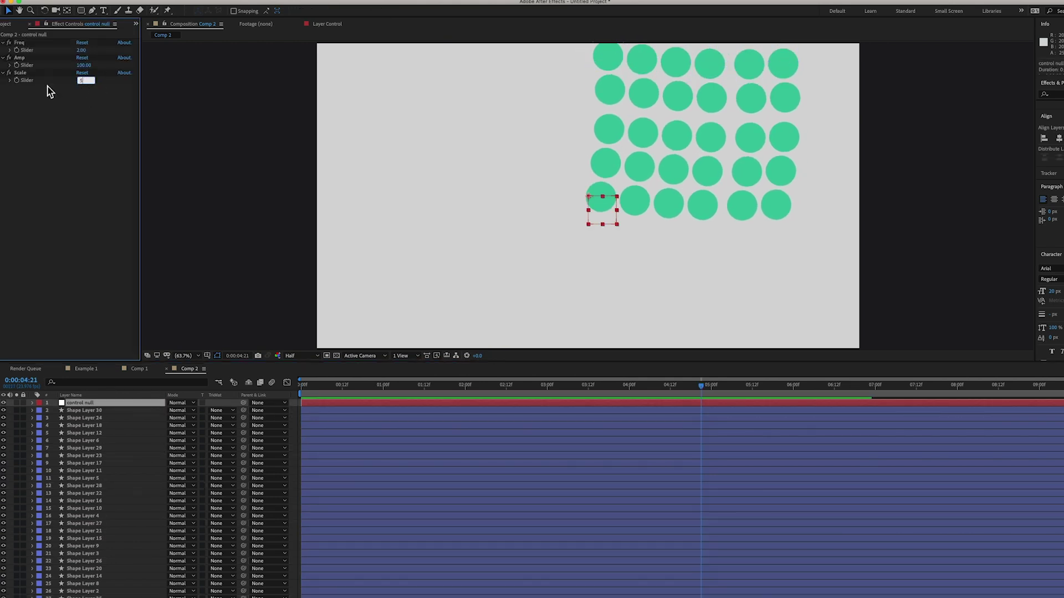
{"action": "type", "text": "5"}
{"action": "key", "text": "Return"}
{"action": "key", "text": "space"}
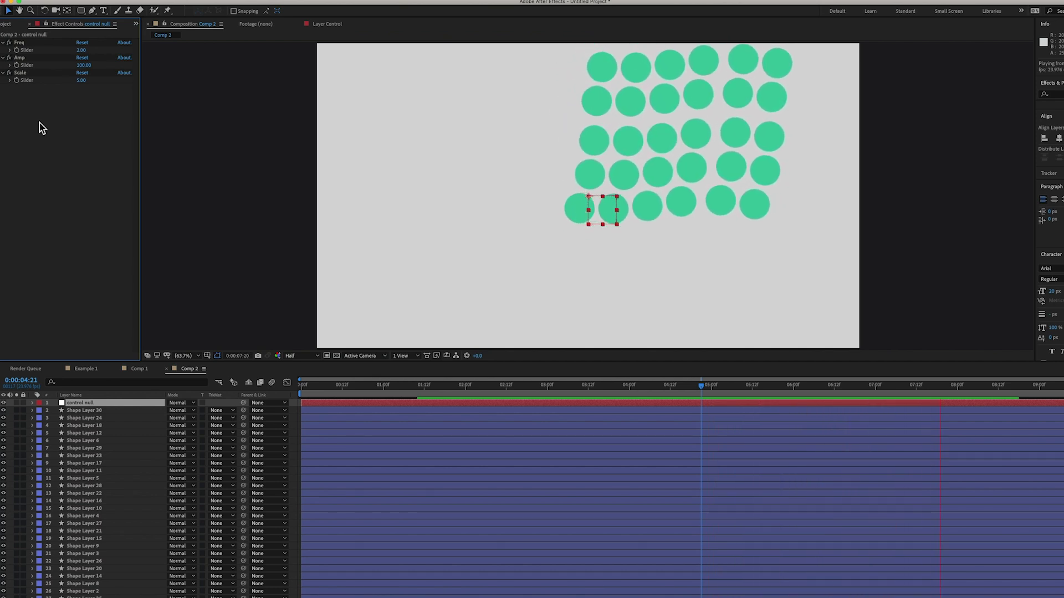
{"action": "key", "text": "space"}
- Duplicate the 30-circle grid in blocks and drag the copies to cover most of the frame
{"action": "left_click", "coordinate": [110, 412]}
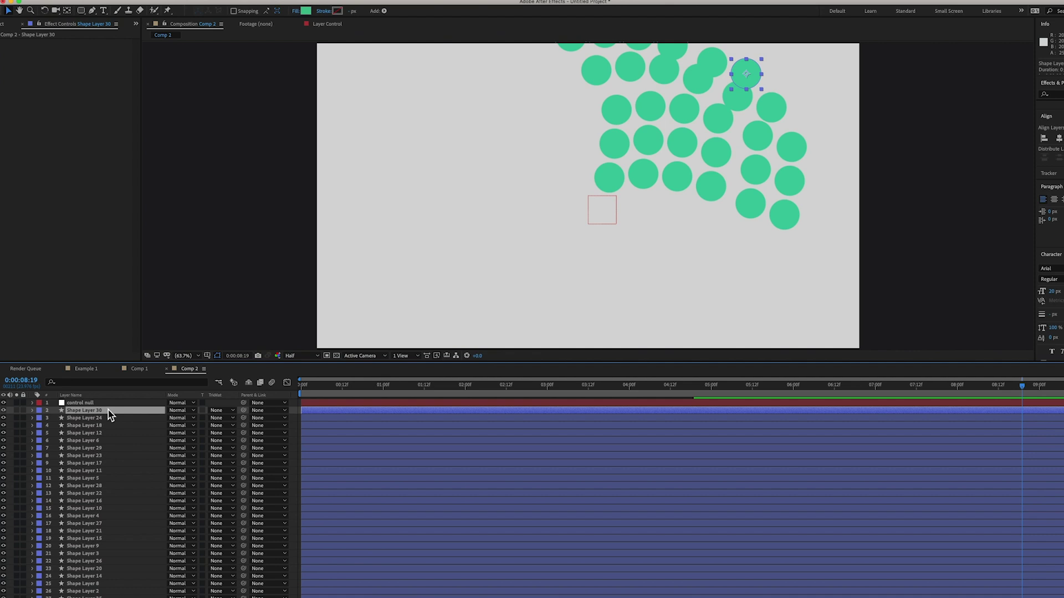
{"action": "scroll", "coordinate": [127, 465], "scroll_direction": "down", "scroll_amount": 5}
{"action": "key", "text": "ctrl+a"}
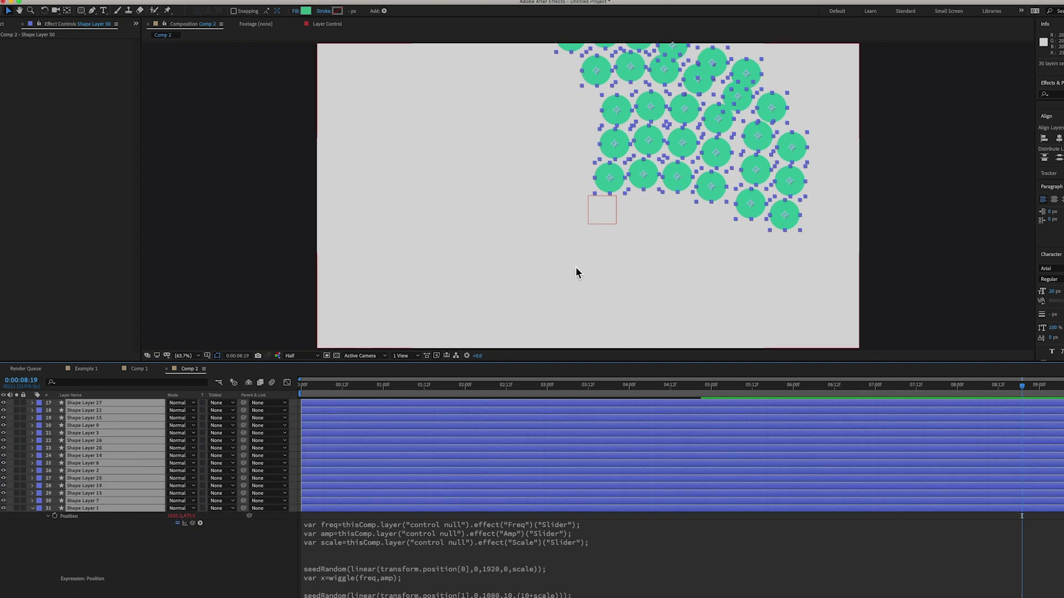
{"action": "key", "text": "ctrl+d"}
{"action": "left_click_drag", "start_coordinate": [630, 135], "coordinate": [687, 245]}
{"action": "key", "text": "ctrl+d"}
{"action": "key", "text": "ctrl+d"}
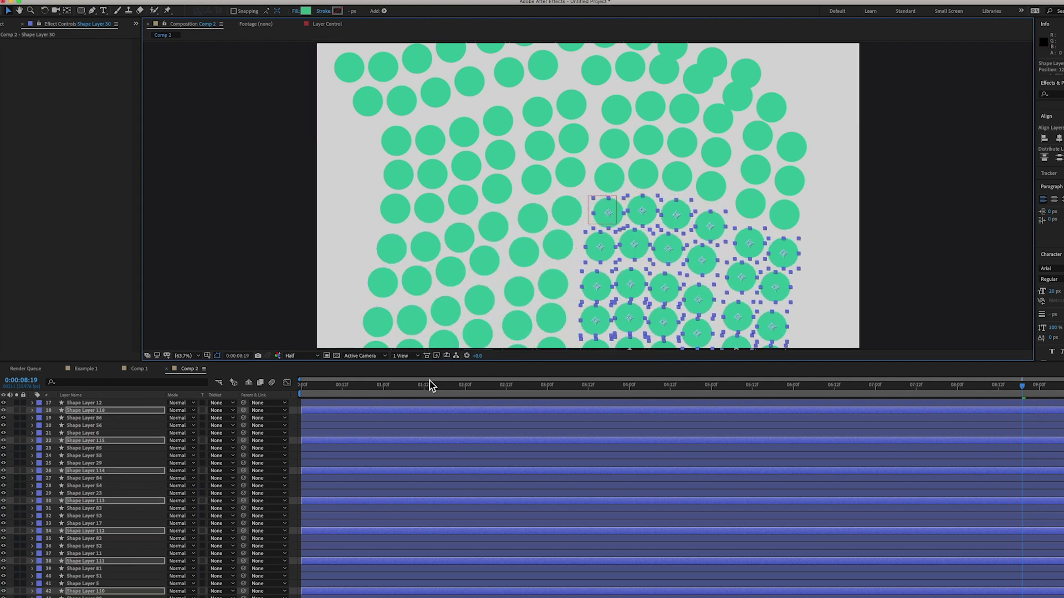
{"action": "key", "text": "Home"}
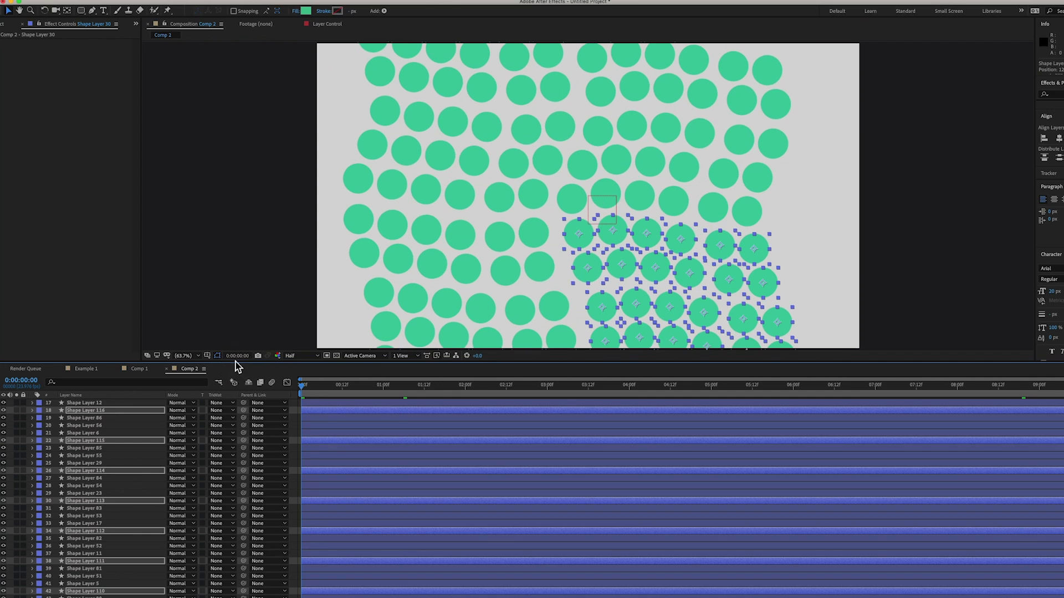
- Preview the full dot field, then select the control null and re-enter its Scale value
{"action": "key", "text": "space"}
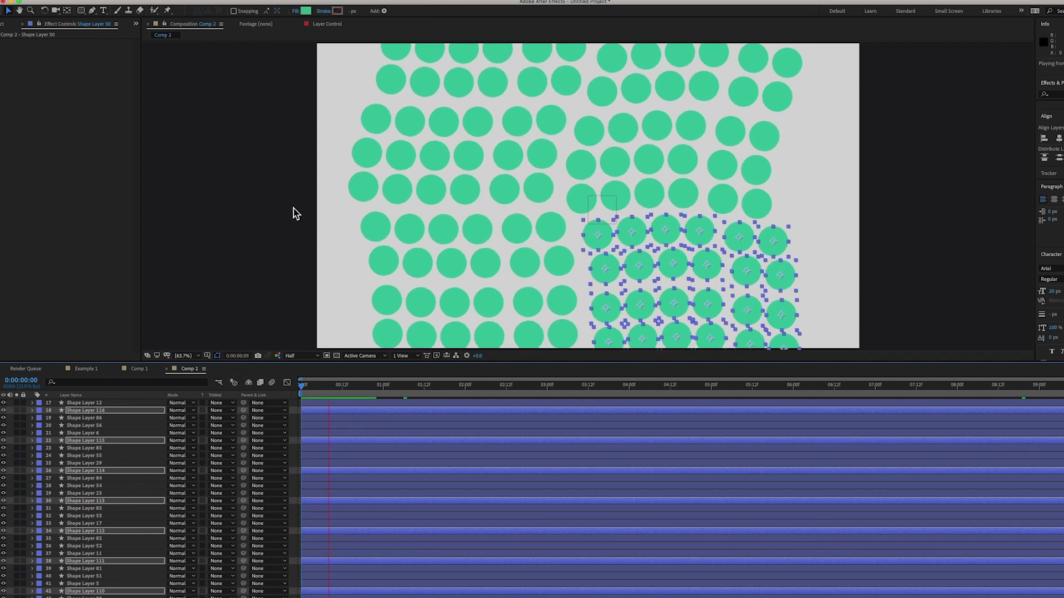
{"action": "left_click", "coordinate": [253, 224]}
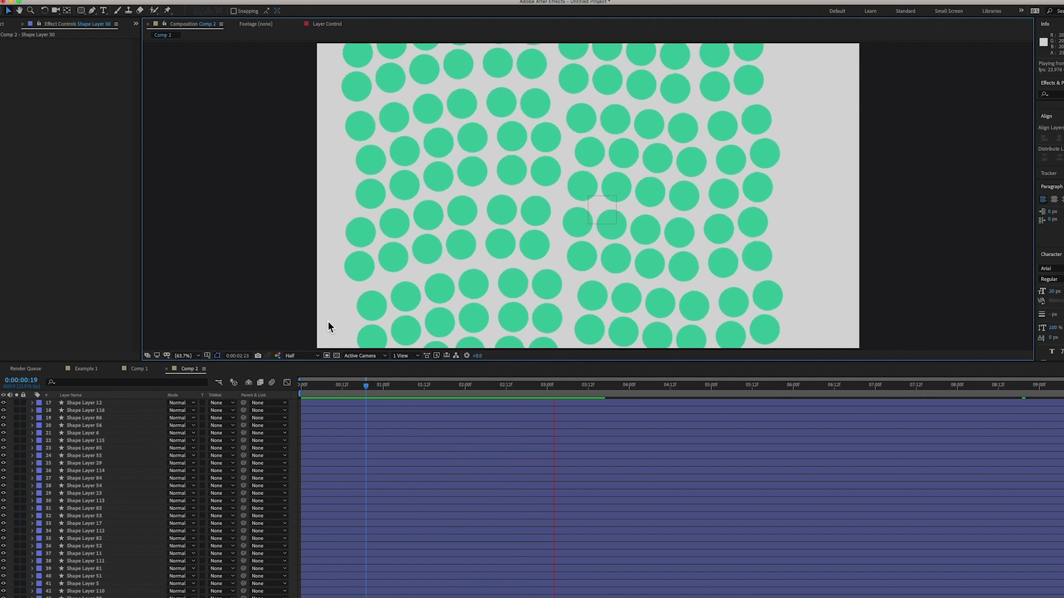
{"action": "scroll", "coordinate": [94, 471], "scroll_direction": "up", "scroll_amount": 5}
{"action": "left_click", "coordinate": [88, 403]}
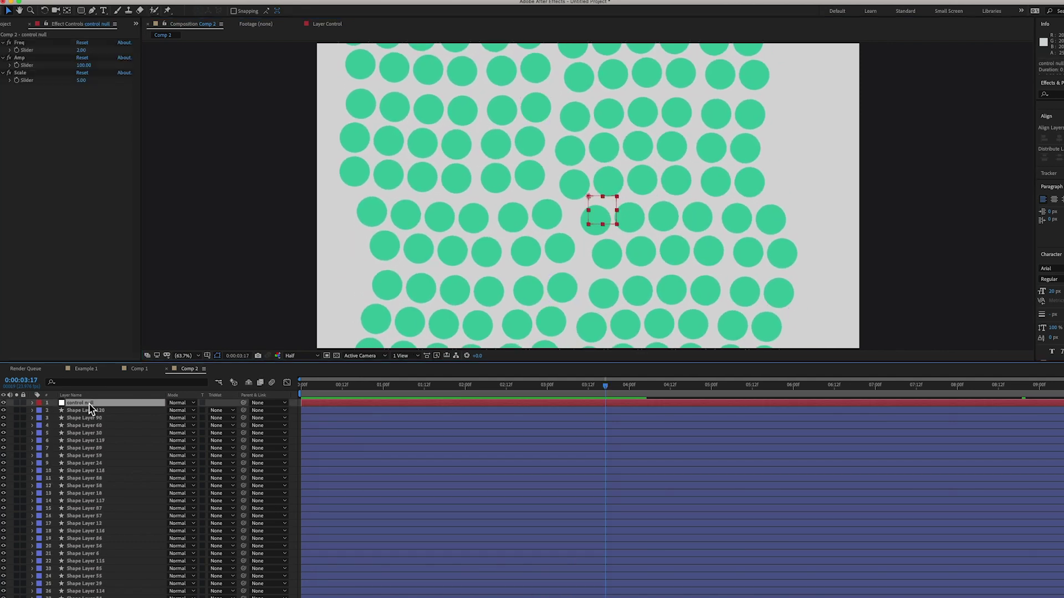
{"action": "left_click", "coordinate": [82, 80]}
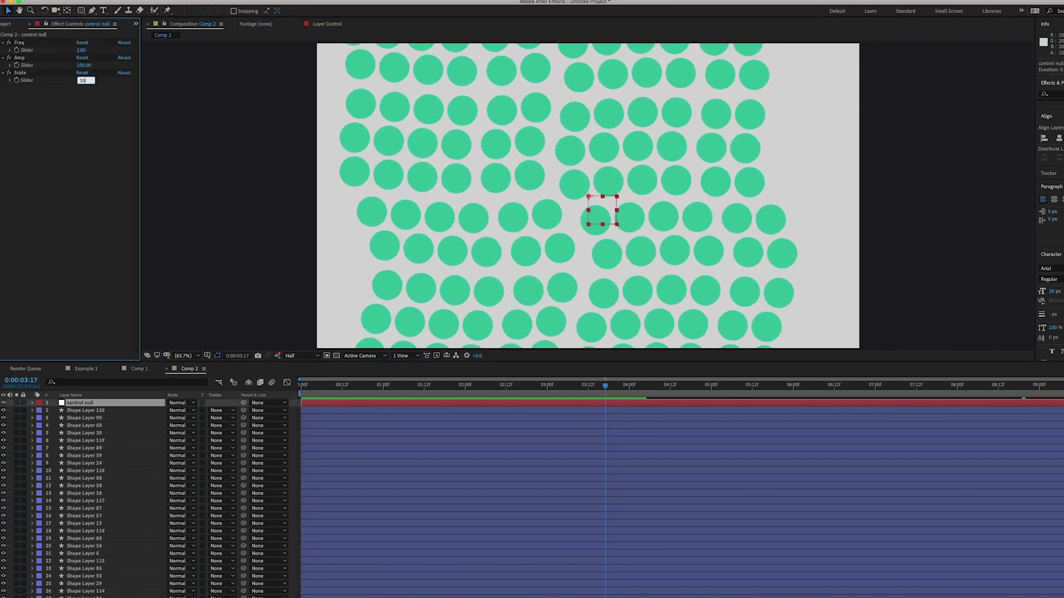
{"action": "key", "text": "Return"}
{"action": "key", "text": "space"}
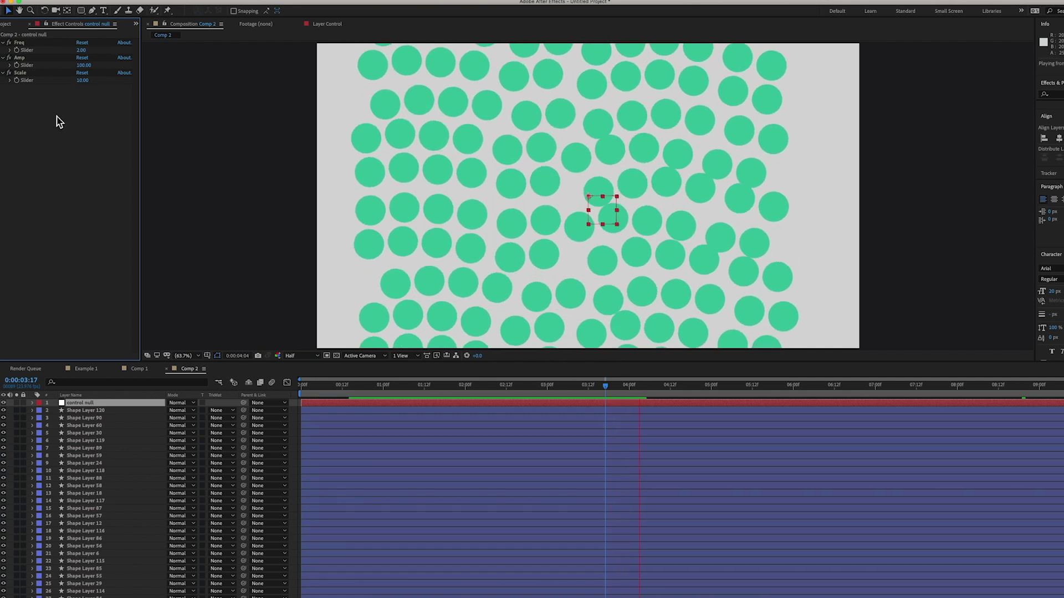
- Set the control null's Freq slider to 1 and preview the slower waves
{"action": "left_click", "coordinate": [84, 49]}
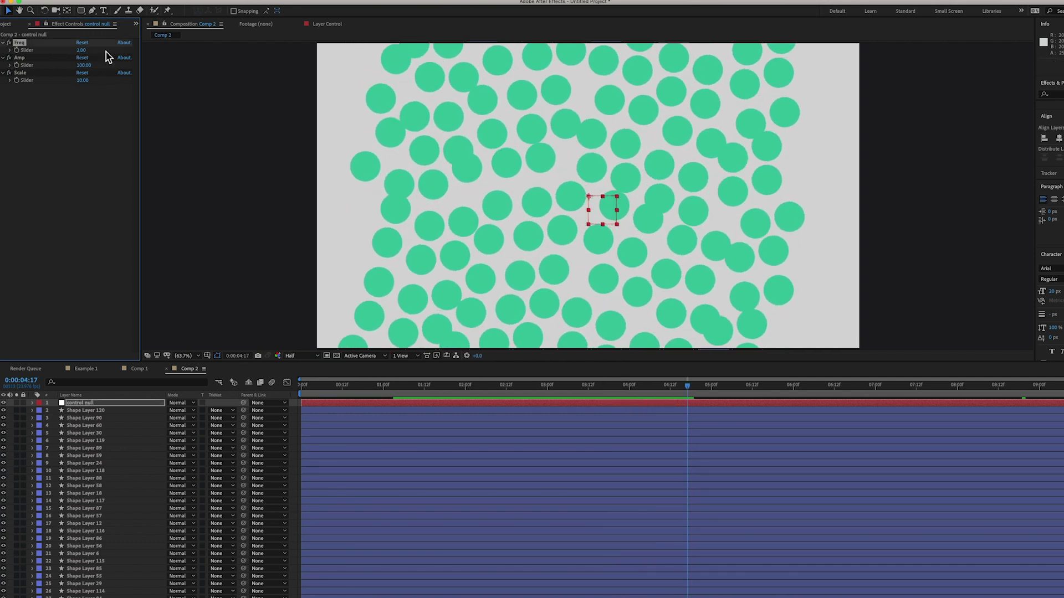
{"action": "left_click", "coordinate": [81, 50]}
{"action": "type", "text": "1"}
{"action": "key", "text": "Return"}
{"action": "key", "text": "space"}
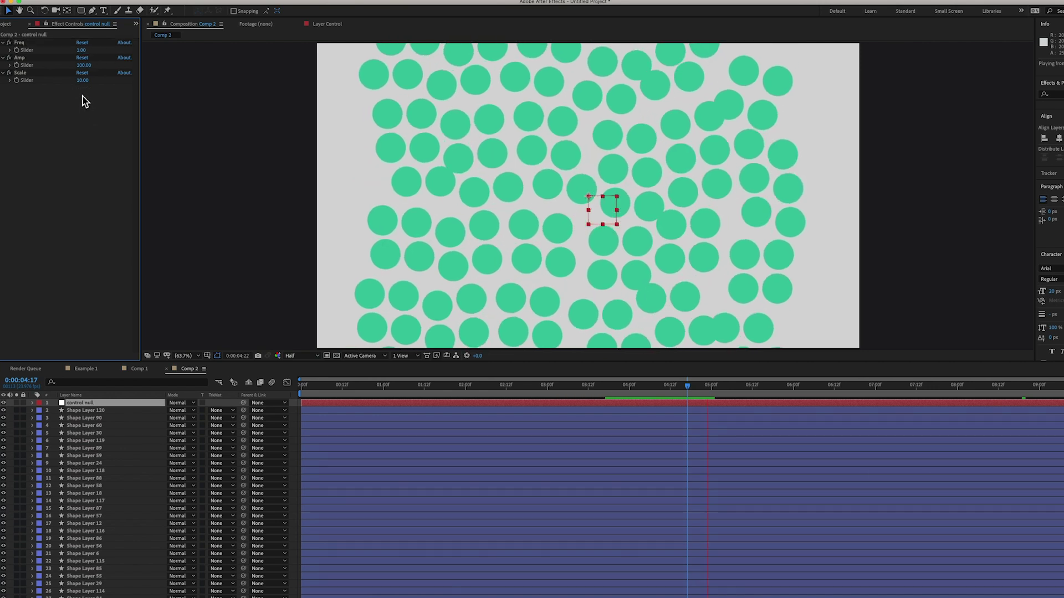
- Set Scale to 3 and Amp to 200, then preview the broader wiggles
{"action": "left_click", "coordinate": [83, 80]}
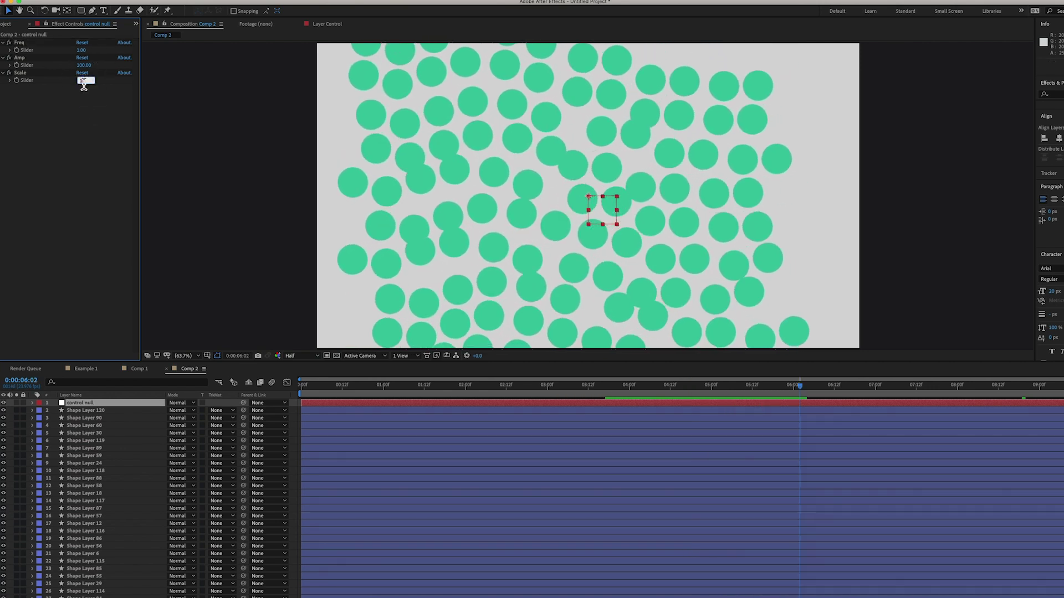
{"action": "left_click", "coordinate": [84, 65]}
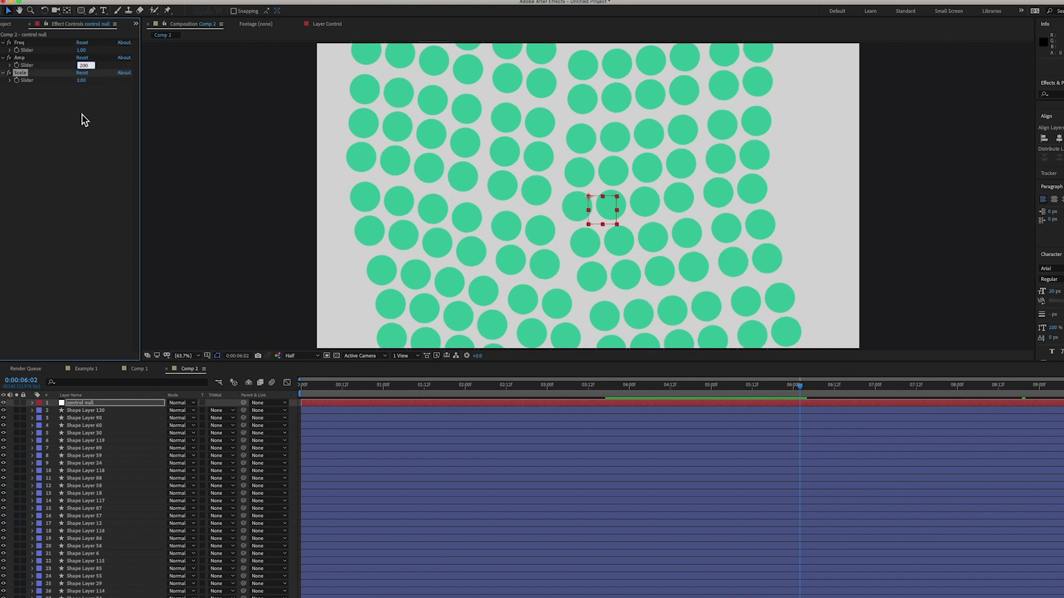
{"action": "left_click", "coordinate": [82, 119]}
{"action": "key", "text": "space"}
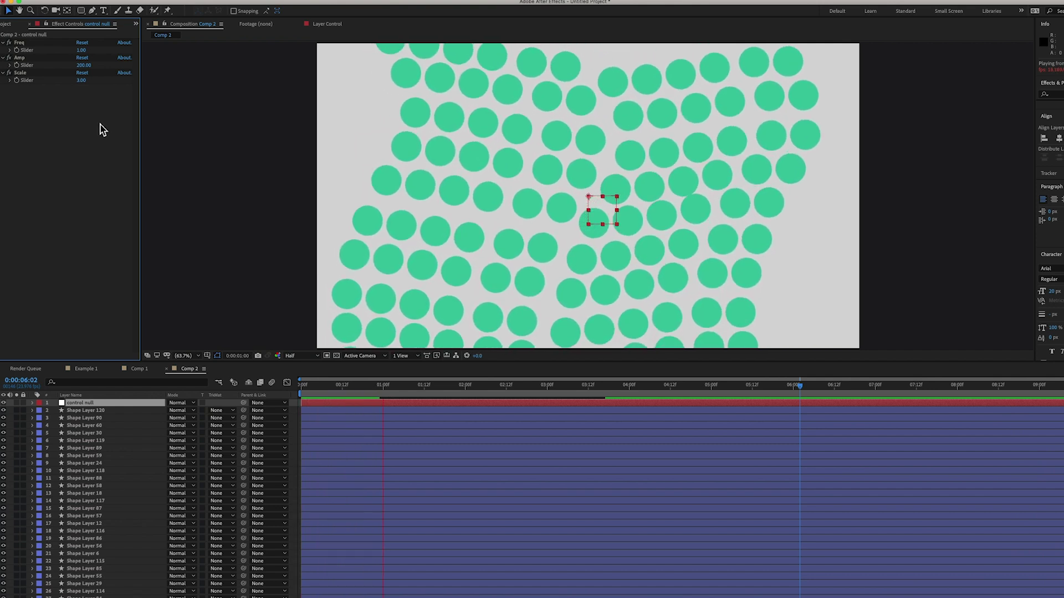
{"action": "left_click", "coordinate": [87, 412]}
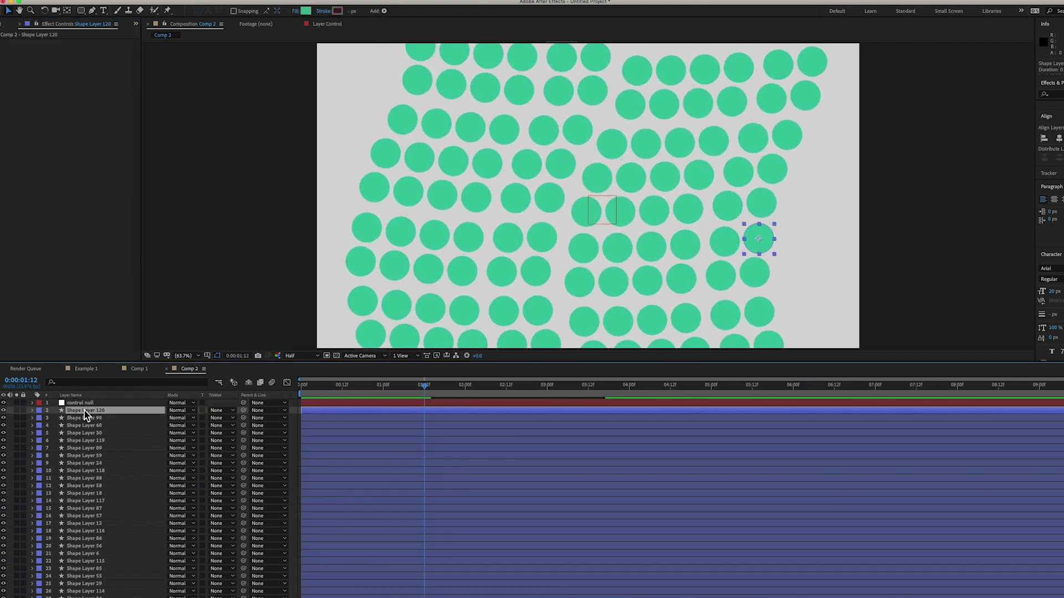
- Paste the position-seeded wiggle expression into Shape Layer 120's Position and enlarge the expression field
{"action": "key", "text": "p"}
{"action": "left_click", "coordinate": [53, 418], "text": "alt"}
{"action": "type", "text": "var freq=thisComp.layer(\"control null\").effect(\"Freq\")(\"Slider\");"}
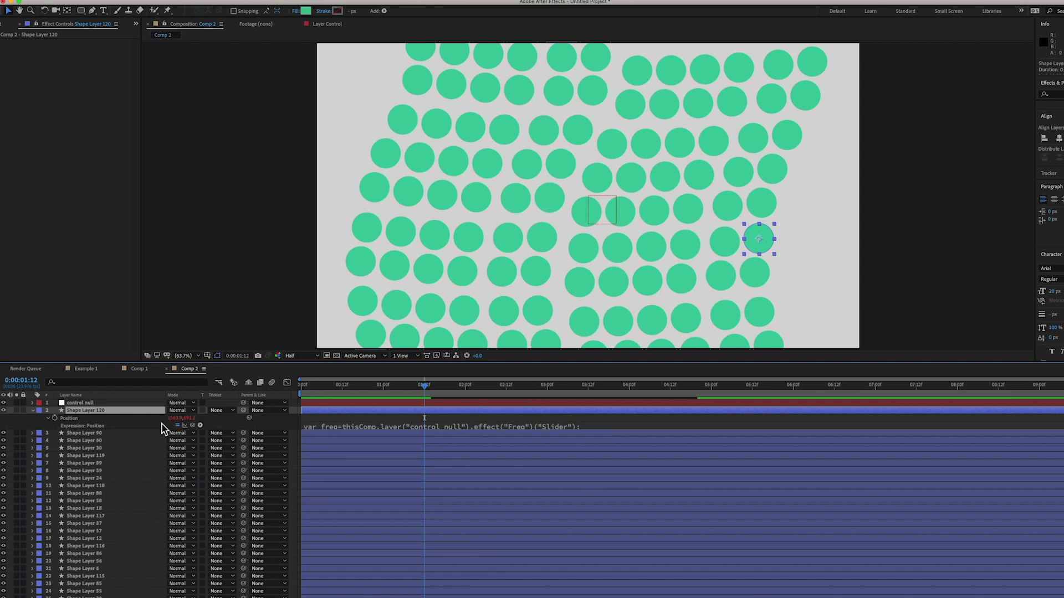
{"action": "left_click_drag", "start_coordinate": [628, 431], "coordinate": [632, 571]}
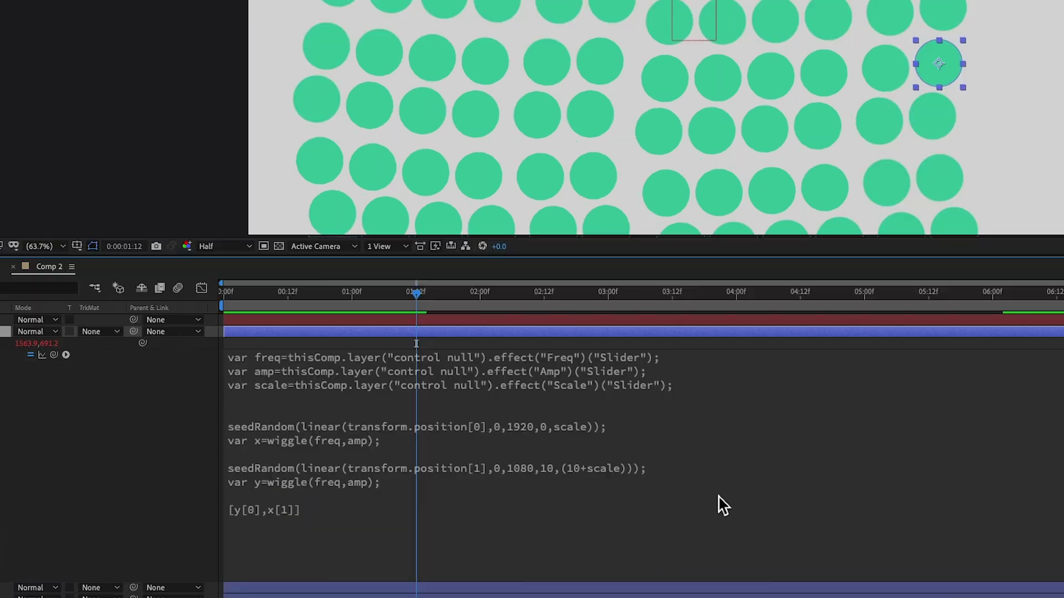
- Edit the expression's seedRandom lines, checking the motion around 04:22
{"action": "left_click", "coordinate": [705, 410]}
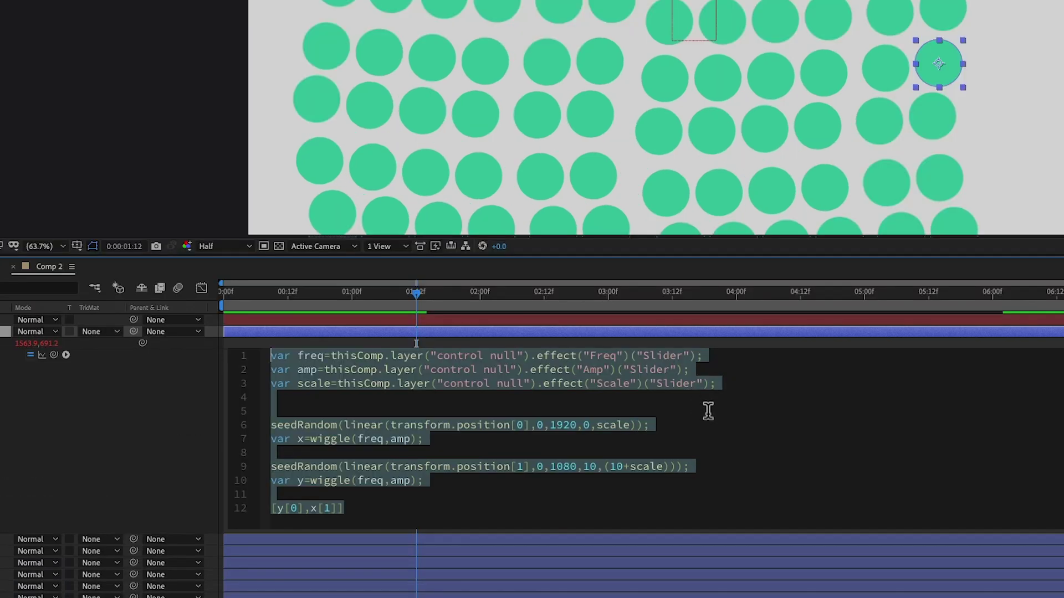
{"action": "left_click", "coordinate": [800, 430]}
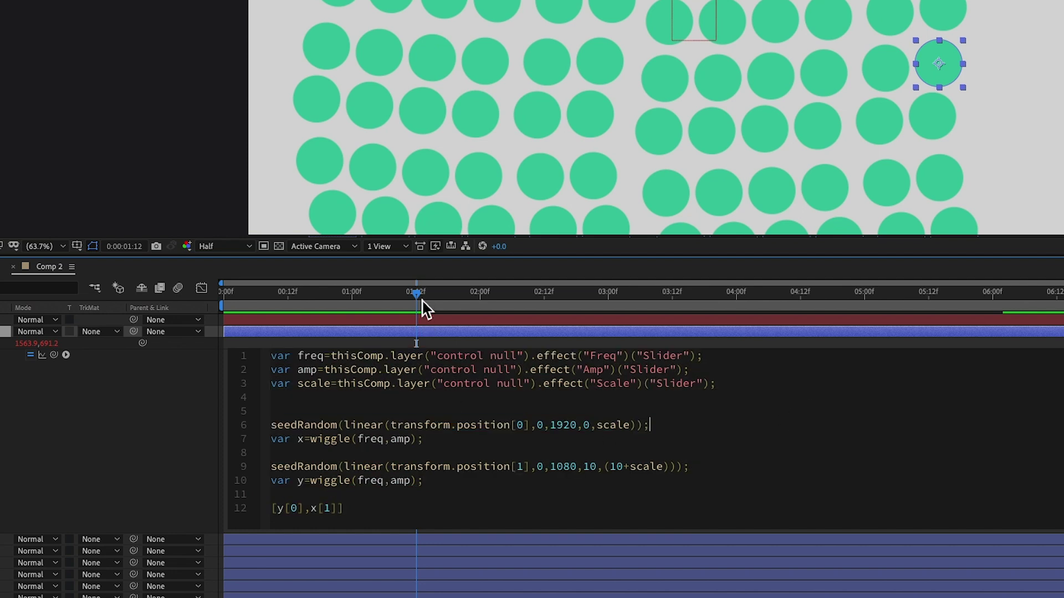
{"action": "left_click_drag", "start_coordinate": [423, 306], "coordinate": [700, 399]}
{"action": "left_click", "coordinate": [699, 399]}
{"action": "left_click", "coordinate": [718, 401]}
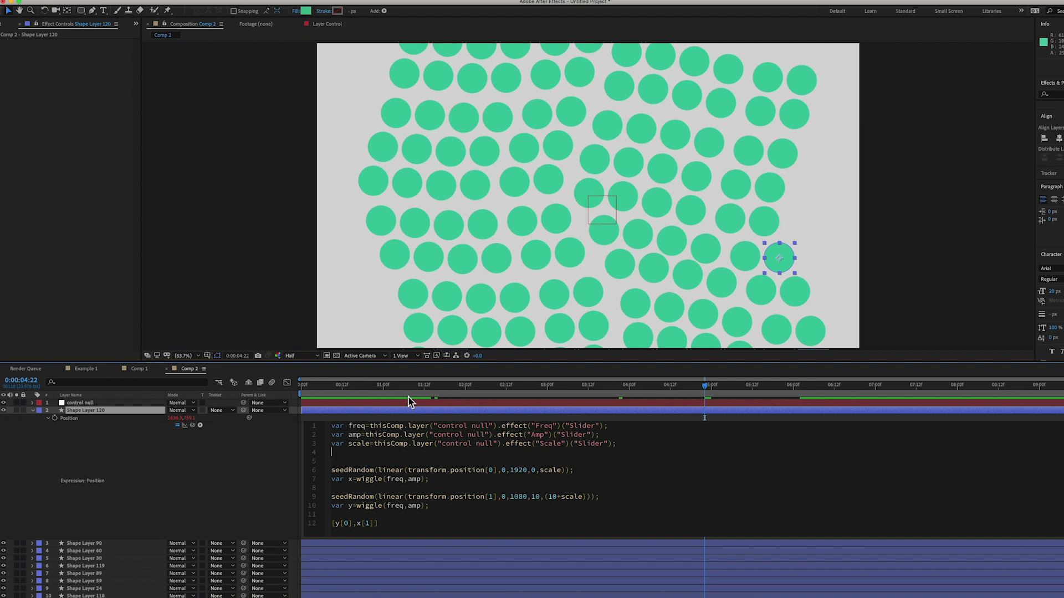
- Play the wiggling grid from the start at 50% zoom, then show Shape Layer 120's full Transform properties
{"action": "left_click", "coordinate": [306, 385]}
{"action": "key", "text": "space"}
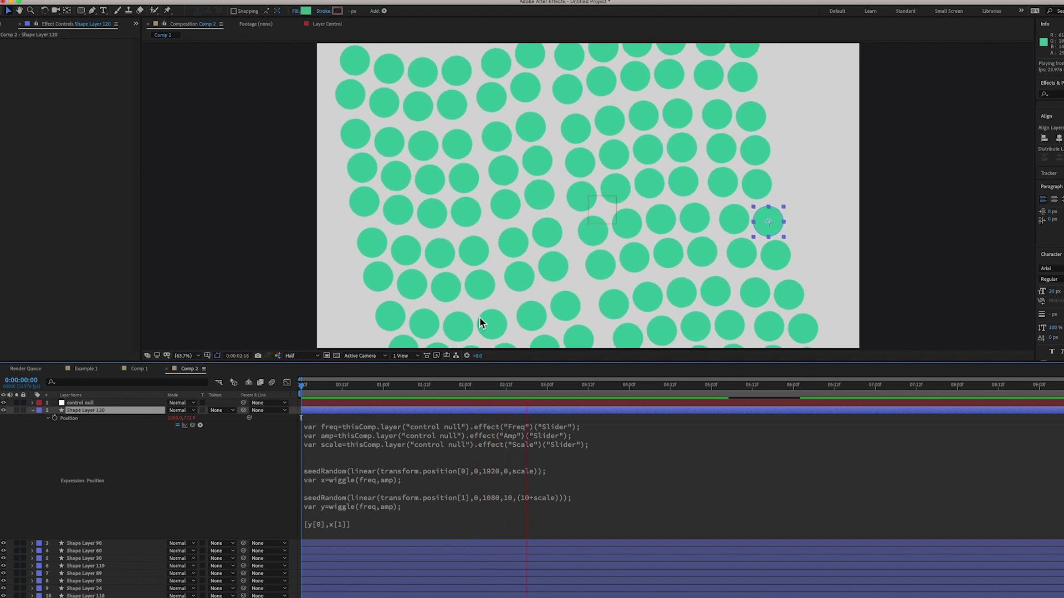
{"action": "left_click", "coordinate": [480, 317]}
{"action": "key", "text": "comma"}
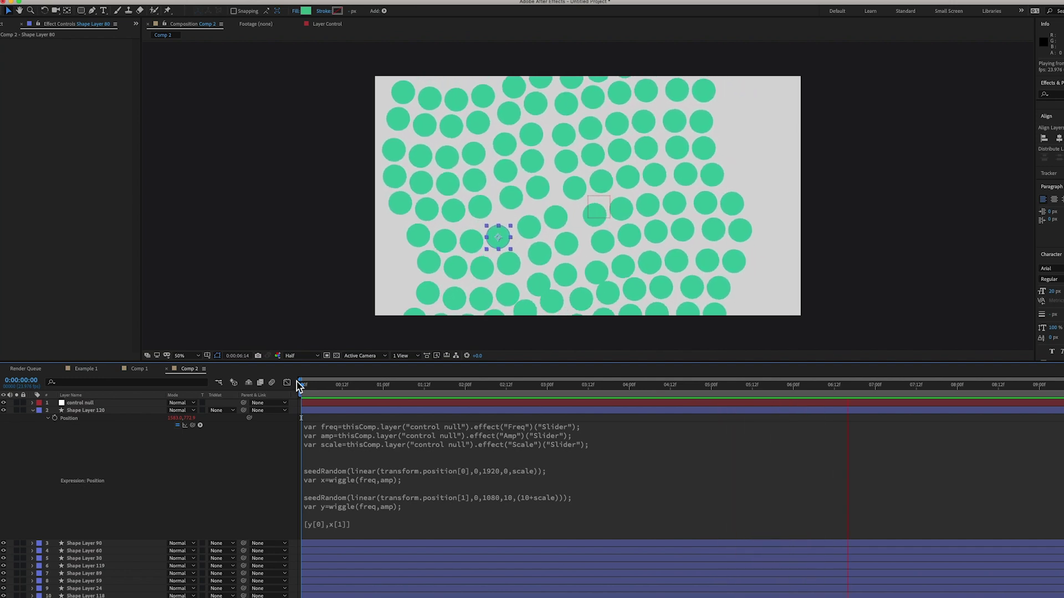
{"action": "left_click", "coordinate": [286, 383]}
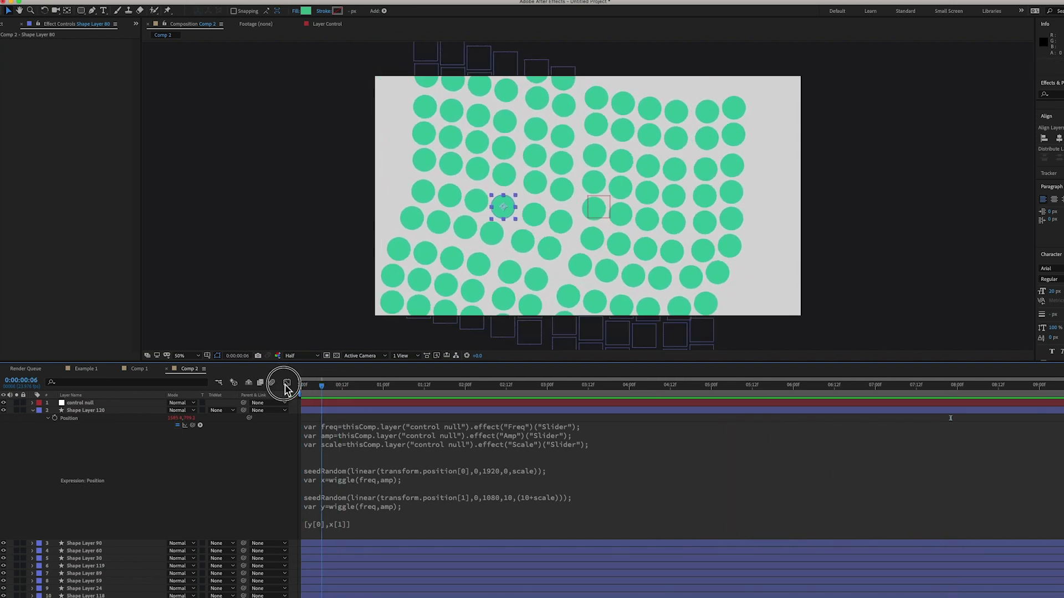
{"action": "key", "text": "space"}
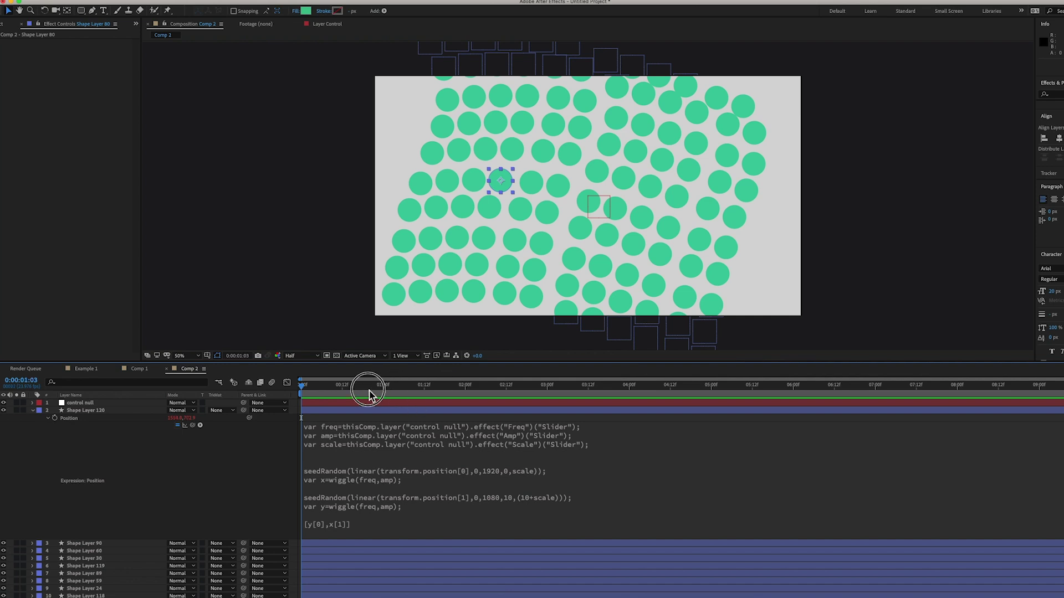
{"action": "key", "text": "u"}
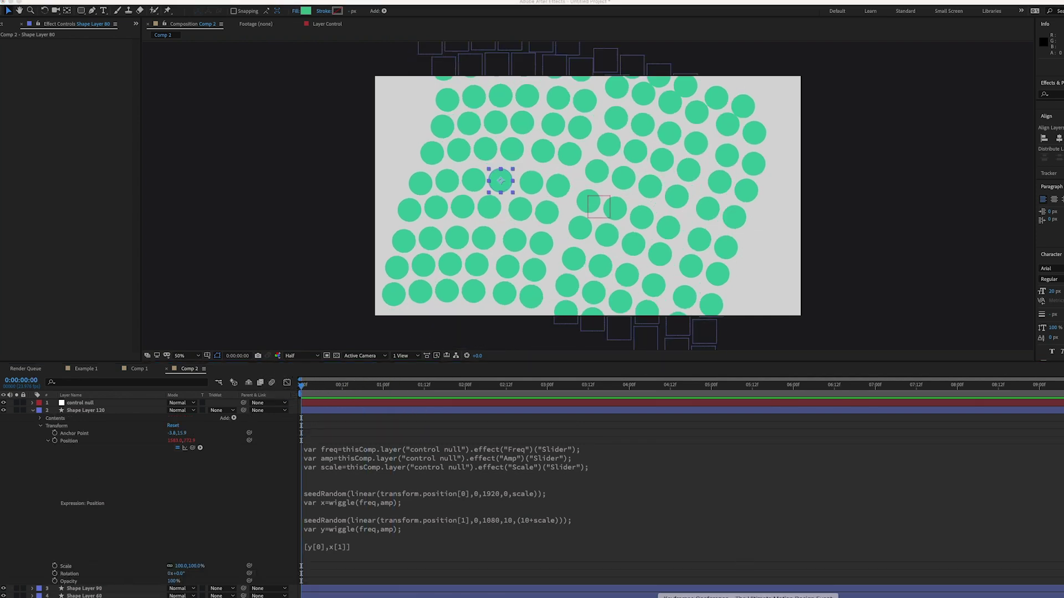
{"action": "left_click", "coordinate": [554, 593]}
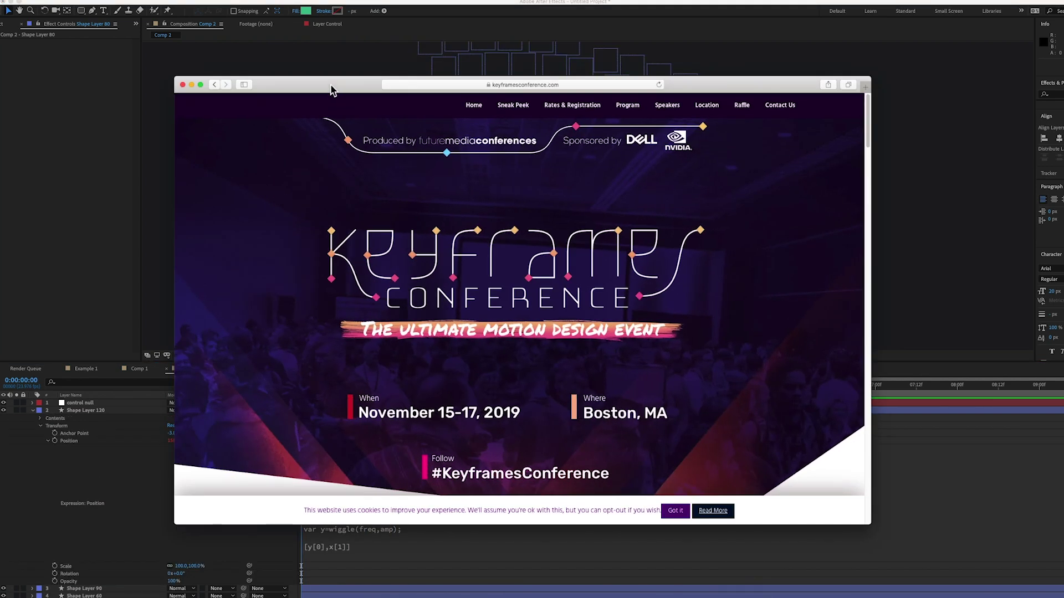
- Move the Safari window up-left and enlarge it over After Effects
{"action": "left_click_drag", "start_coordinate": [331, 90], "coordinate": [279, 49]}
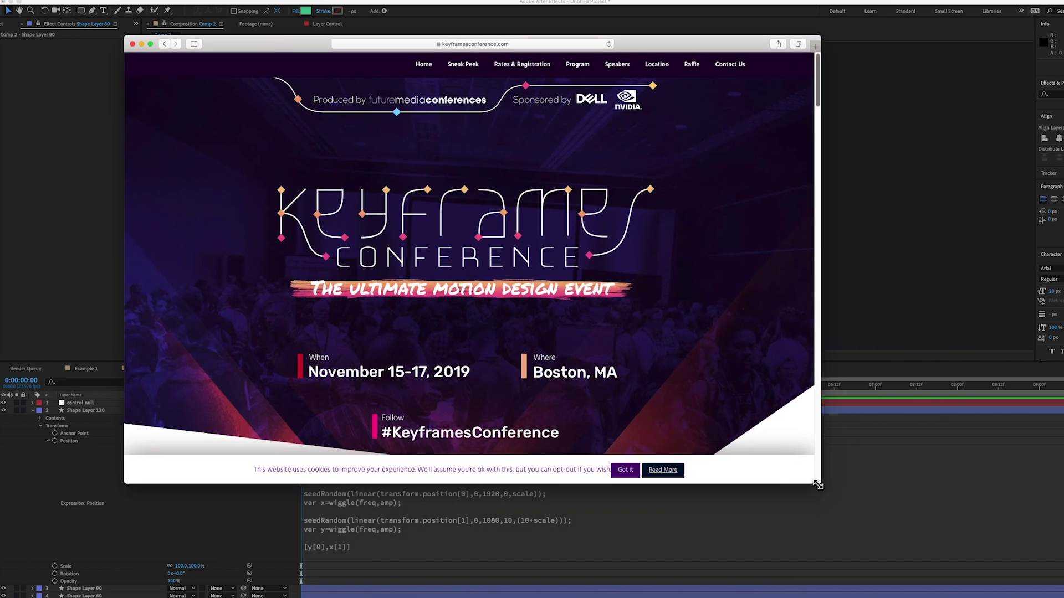
{"action": "left_click_drag", "start_coordinate": [819, 485], "coordinate": [890, 505]}
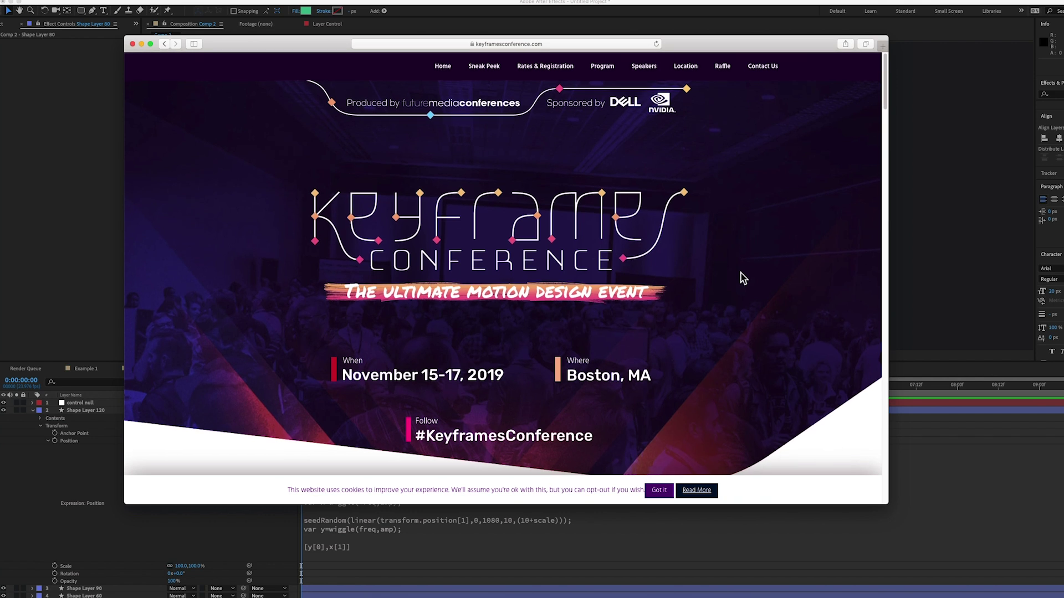
{"action": "scroll", "coordinate": [699, 268], "scroll_direction": "down", "scroll_amount": 5}
{"action": "scroll", "coordinate": [699, 269], "scroll_direction": "up", "scroll_amount": 5}
{"action": "left_click", "coordinate": [602, 66]}
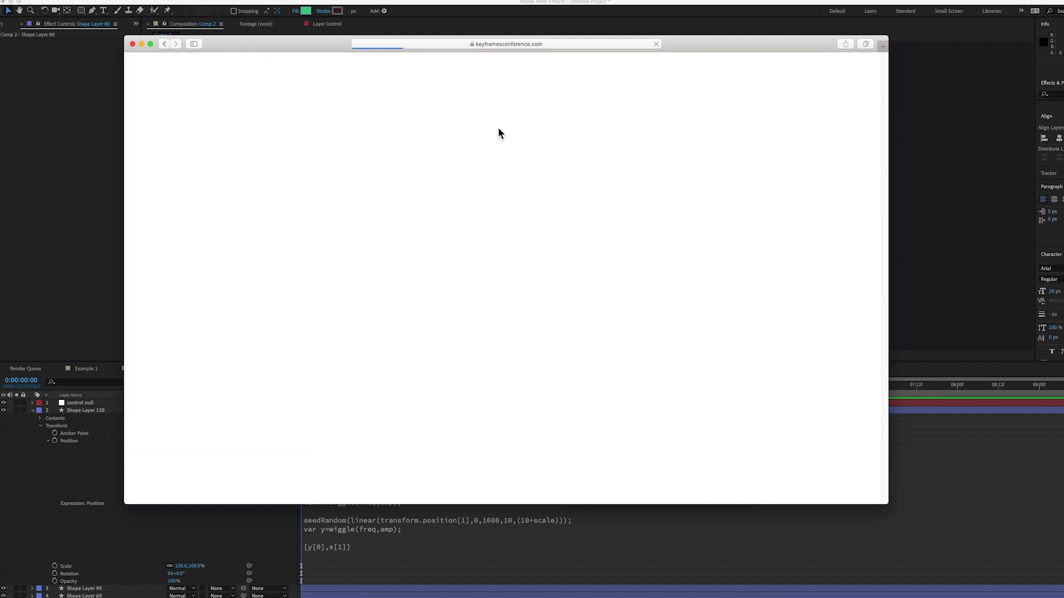
- Scroll through the Program page's Friday, Saturday and Sunday session schedules
{"action": "scroll", "coordinate": [506, 213], "scroll_direction": "down", "scroll_amount": 10}
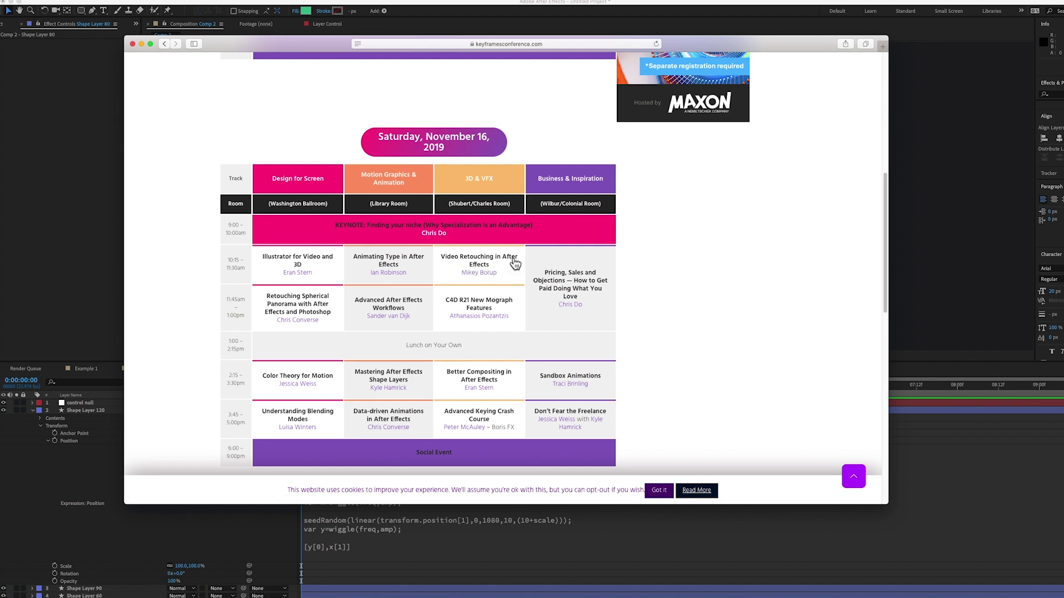
{"action": "scroll", "coordinate": [509, 260], "scroll_direction": "down", "scroll_amount": 6}
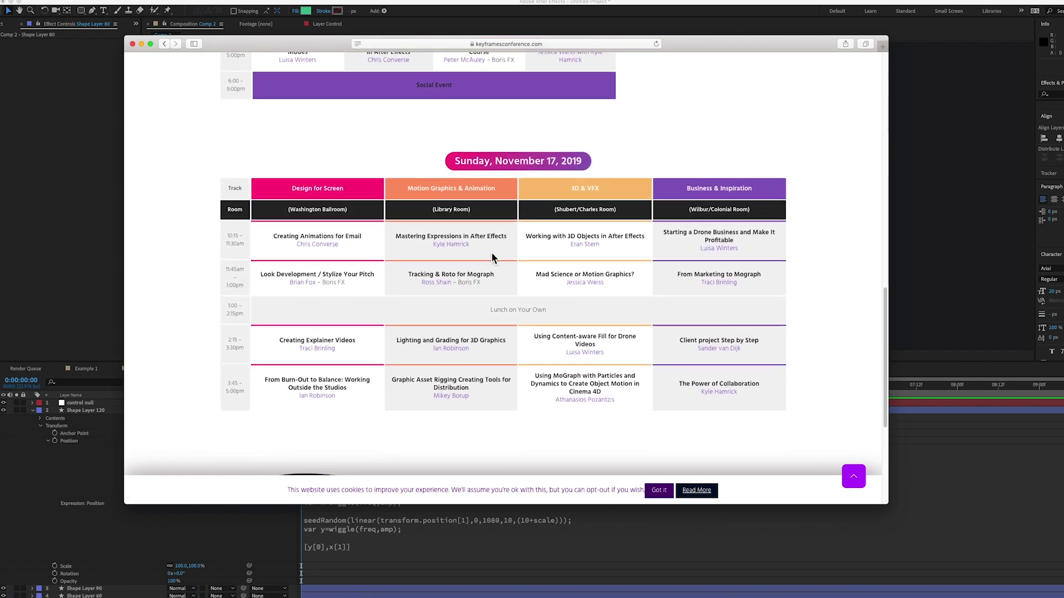
{"action": "scroll", "coordinate": [491, 252], "scroll_direction": "down", "scroll_amount": 1}
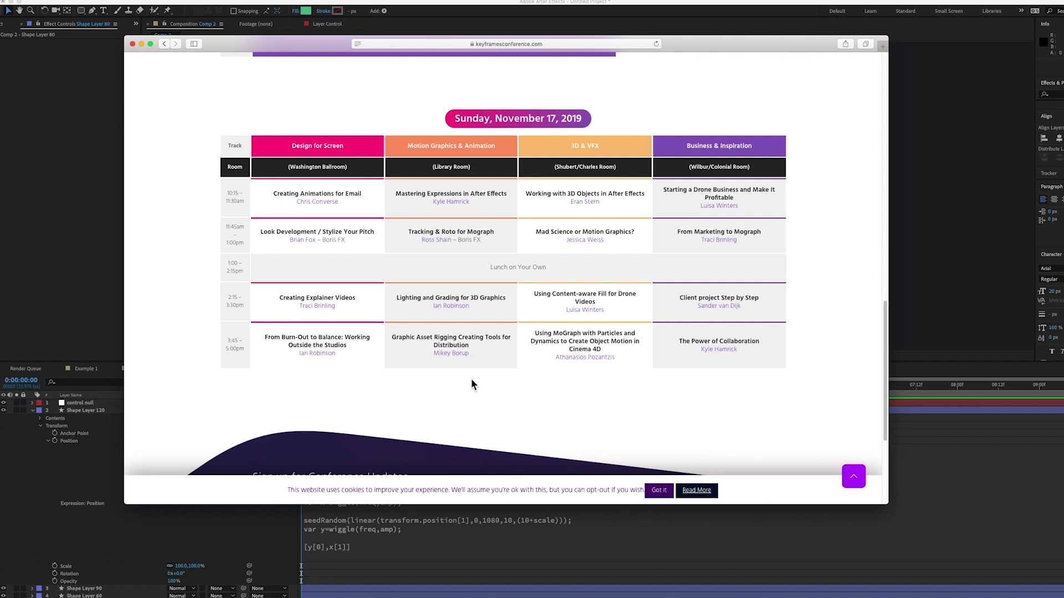
{"action": "scroll", "coordinate": [471, 381], "scroll_direction": "up", "scroll_amount": 1}
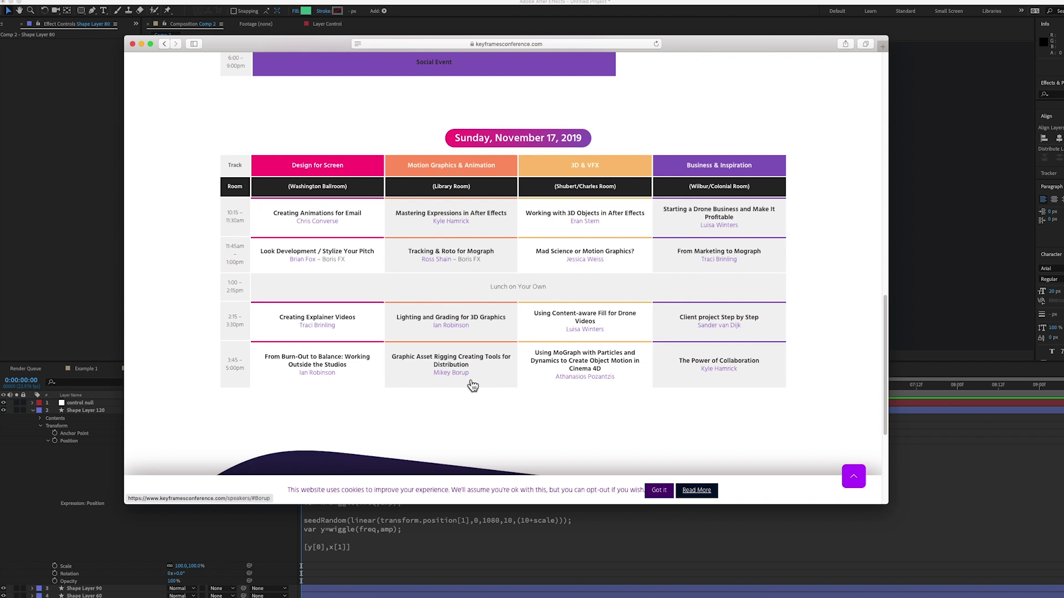
{"action": "scroll", "coordinate": [471, 381], "scroll_direction": "up", "scroll_amount": 10}
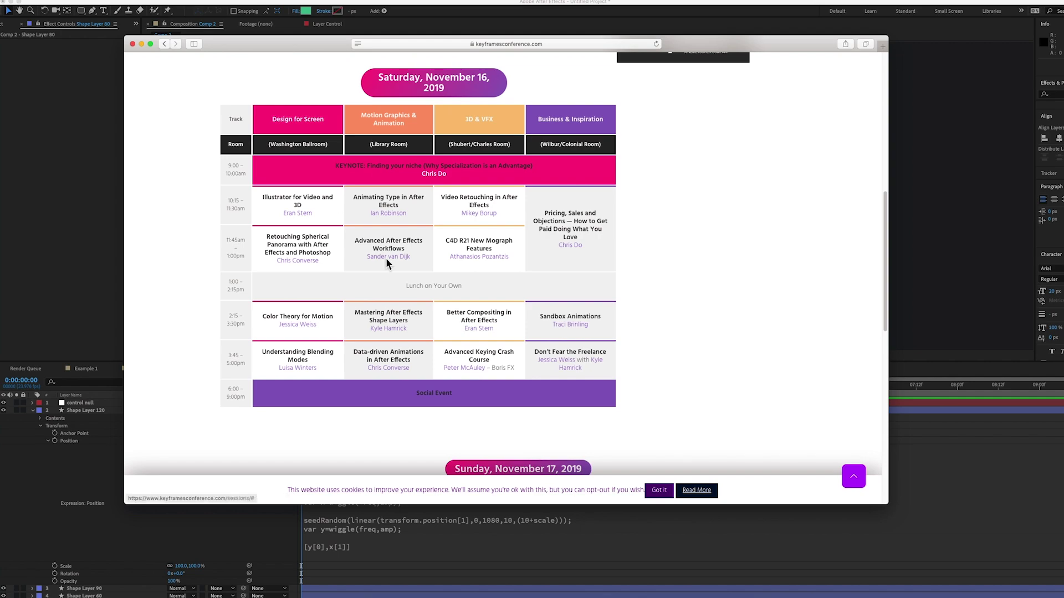
{"action": "scroll", "coordinate": [448, 261], "scroll_direction": "up", "scroll_amount": 15}
{"action": "scroll", "coordinate": [448, 261], "scroll_direction": "down", "scroll_amount": 20}
{"action": "scroll", "coordinate": [448, 262], "scroll_direction": "up", "scroll_amount": 20}
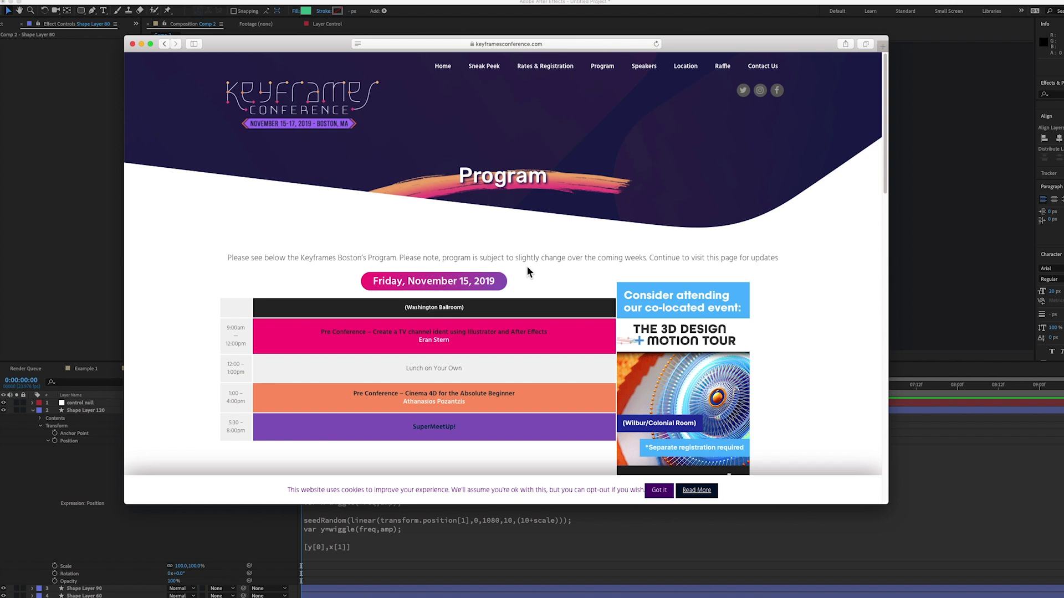
{"action": "scroll", "coordinate": [525, 267], "scroll_direction": "down", "scroll_amount": 1}
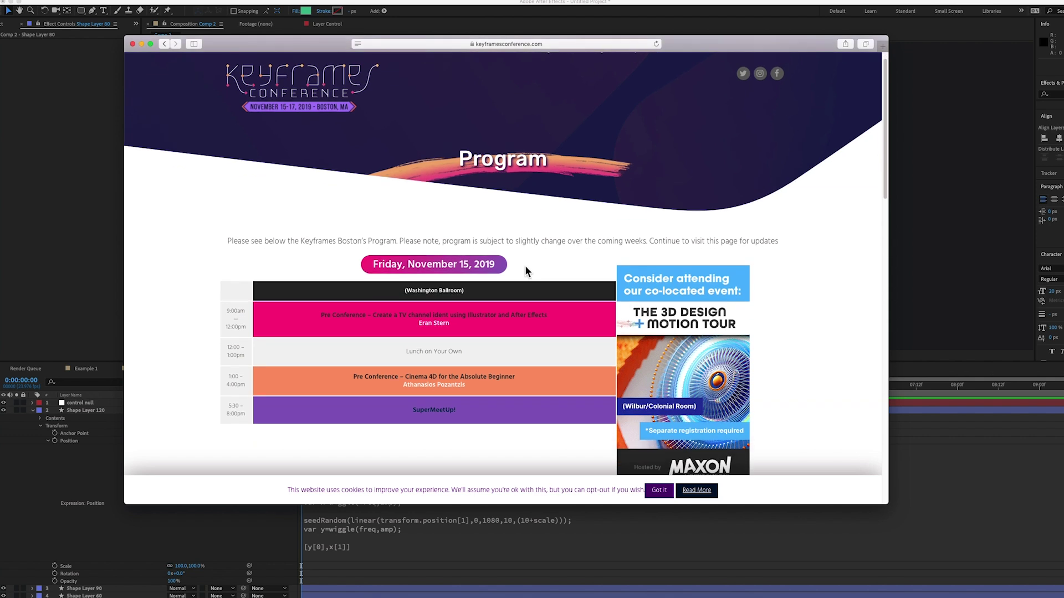